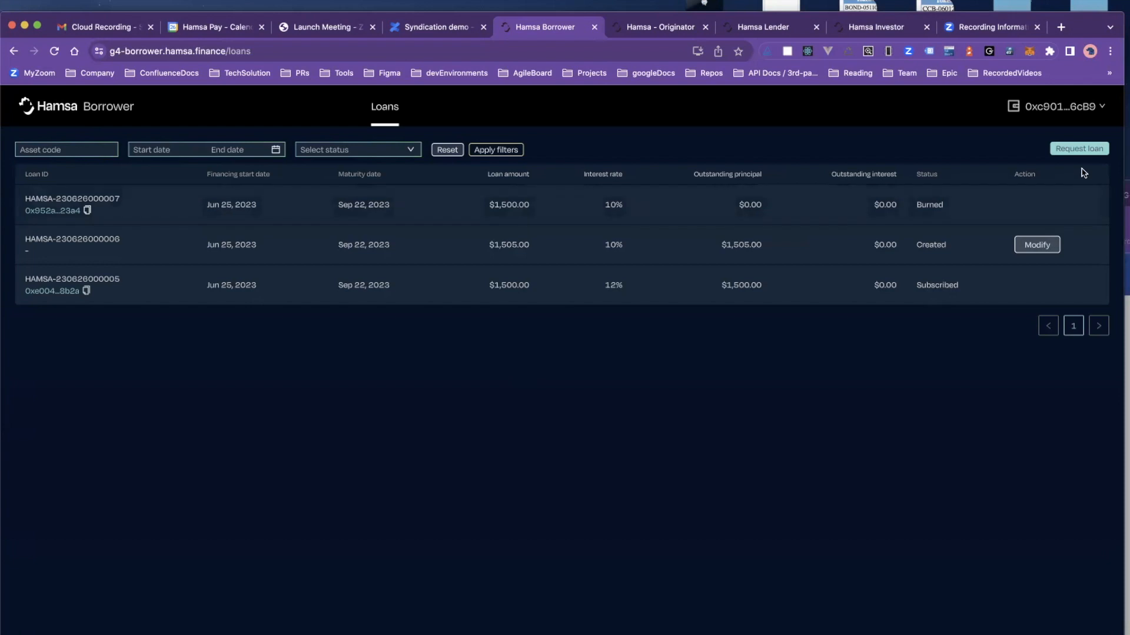
- Start a new loan request and name the loan SL-CC-062523-03
click(1081, 151)
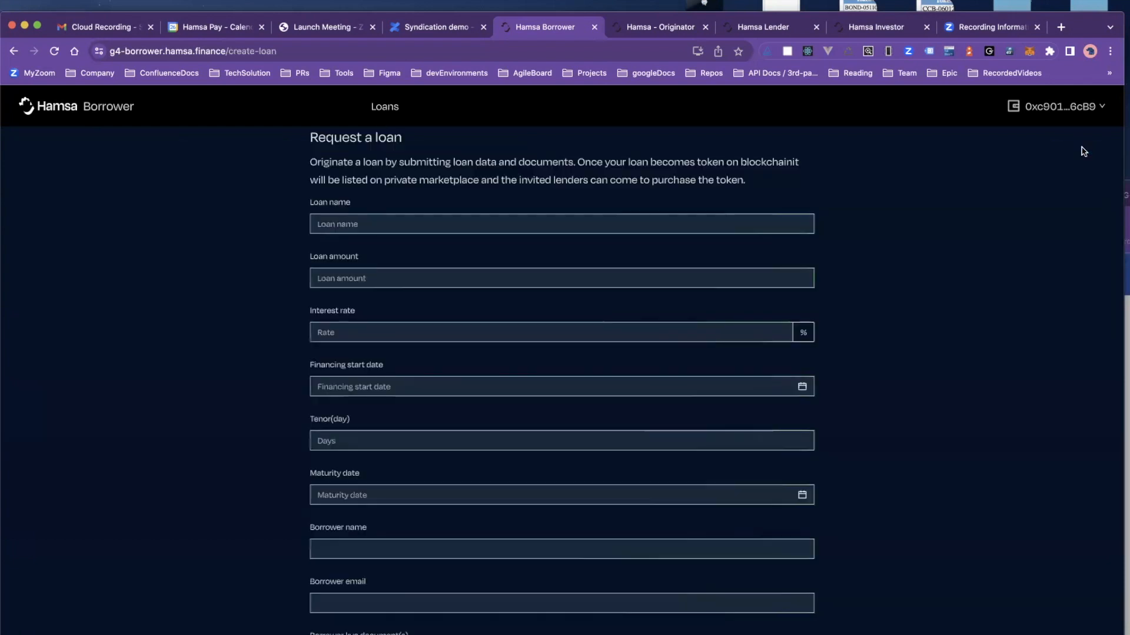
click(436, 225)
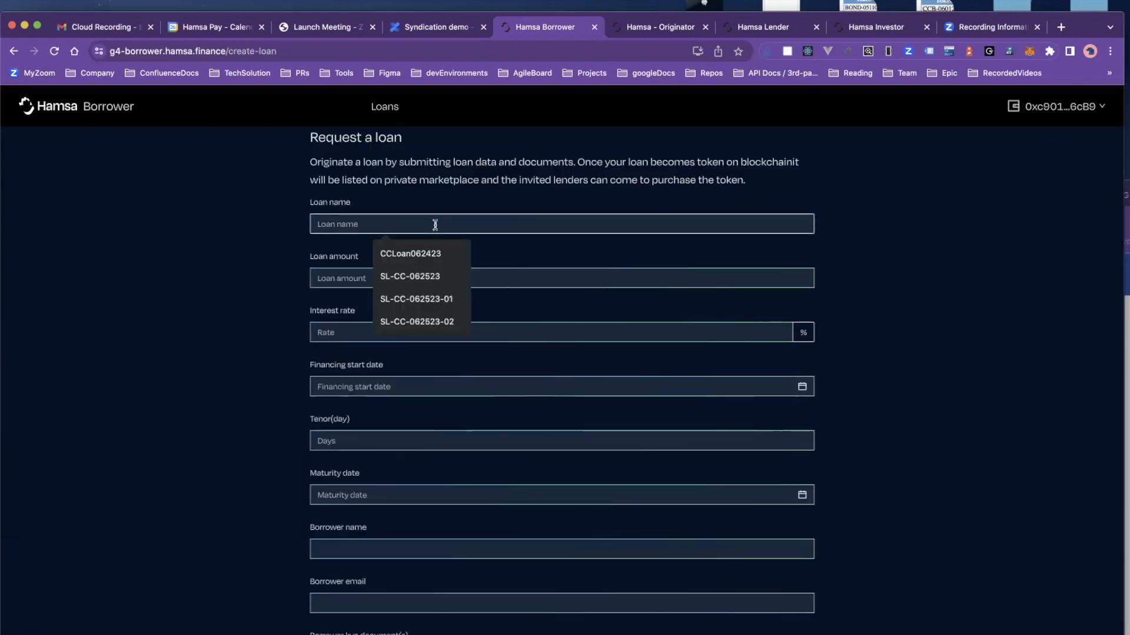
click(447, 323)
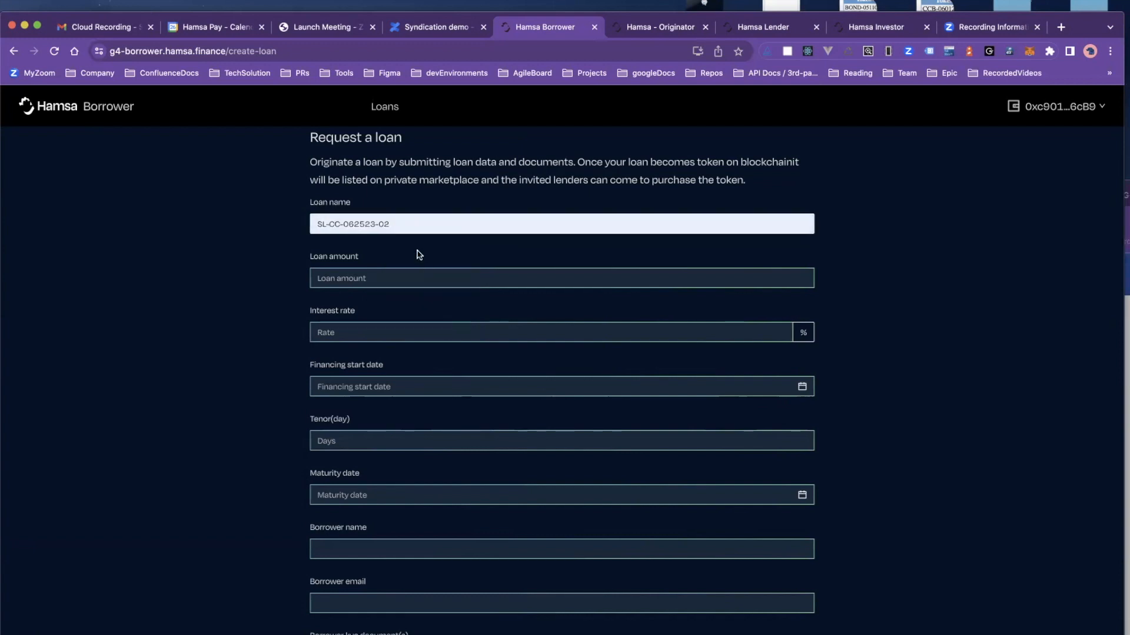
key(BackSpace)
text(3)
- Set the loan terms to an amount of 1505, 10% interest, financing start date 2023-06-26 and a tenor of 90 days
click(366, 274)
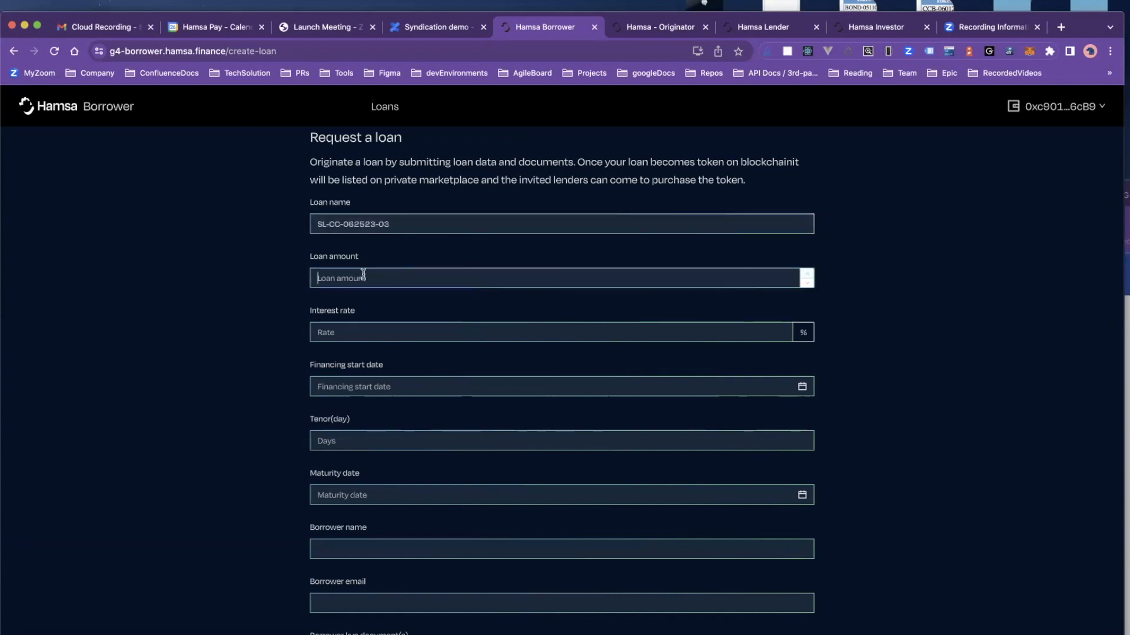
text(1500)
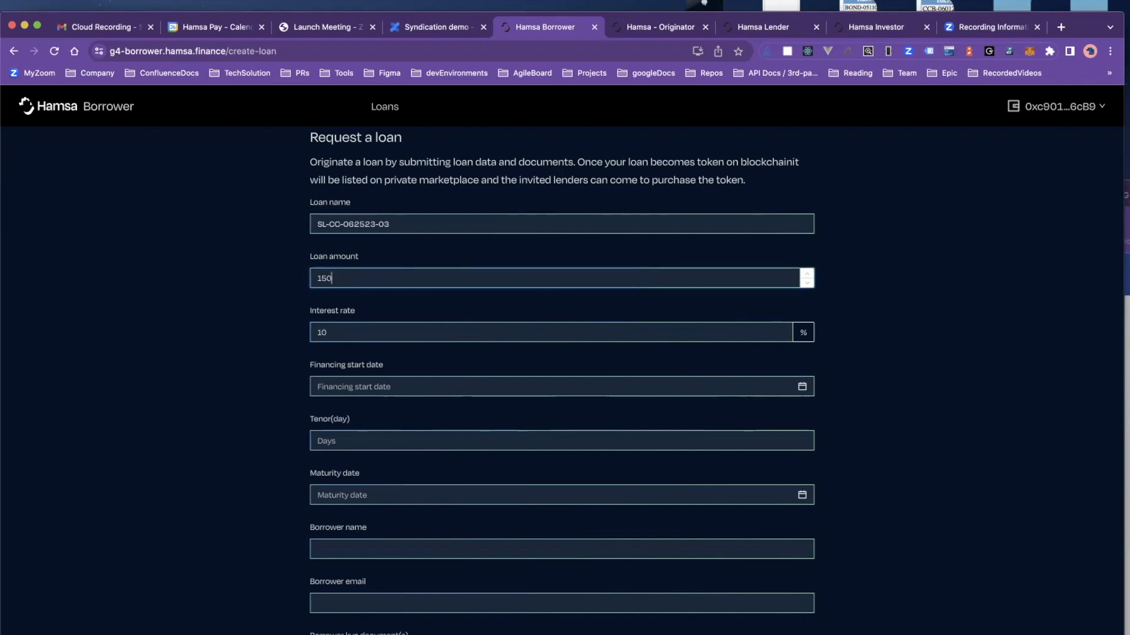
click(368, 386)
click(351, 532)
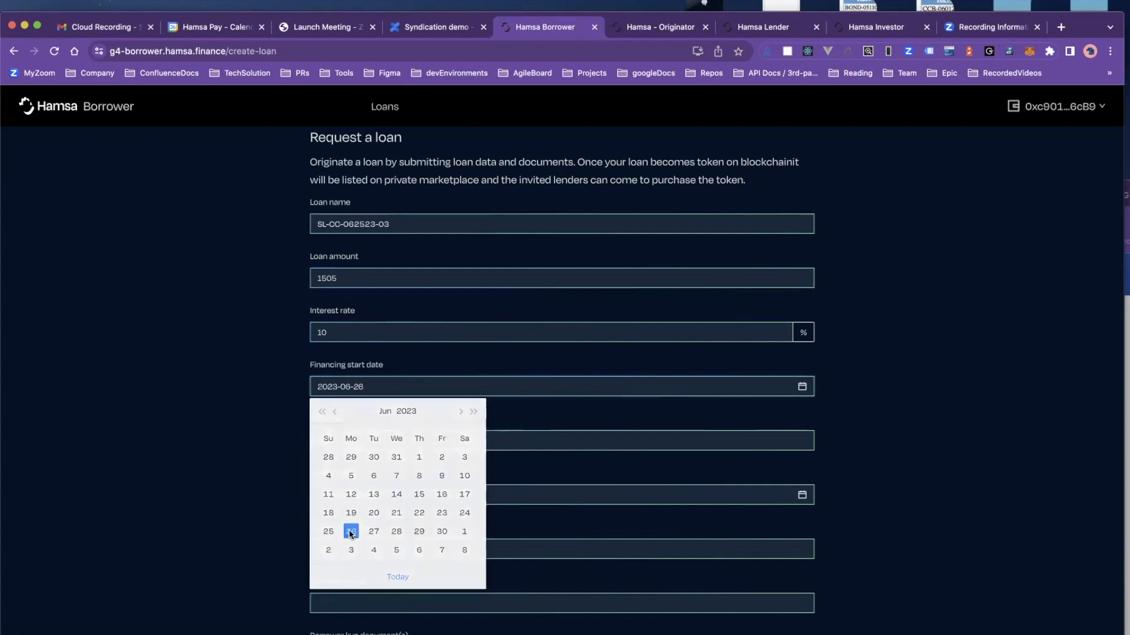
scroll(499, 530, down, 2)
click(417, 374)
text(90)
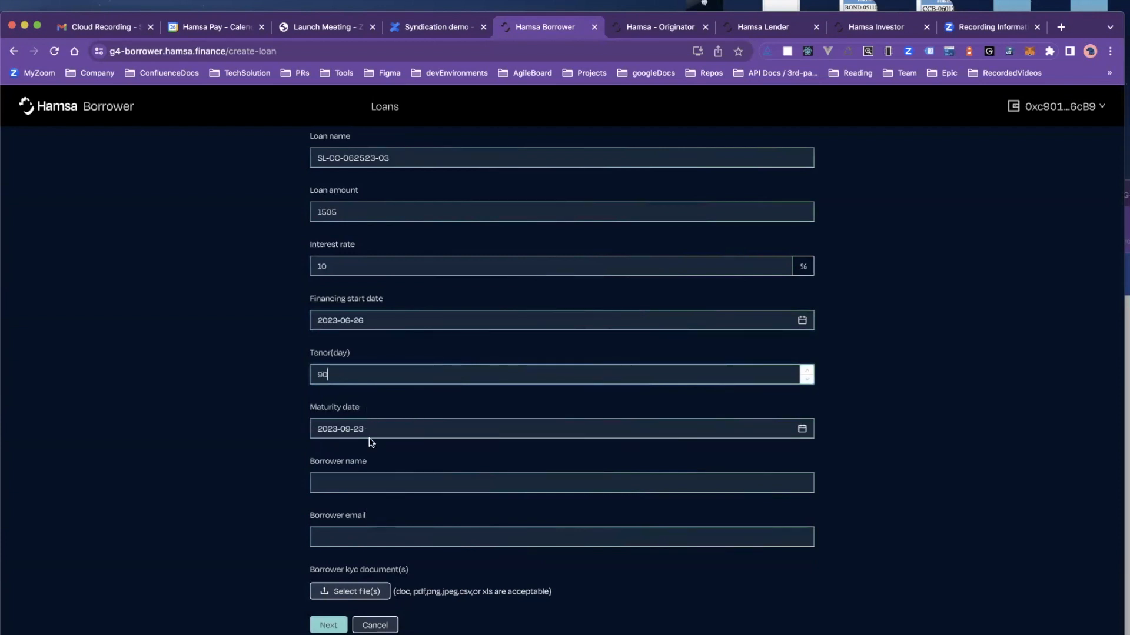
- Fill in the borrower's name and email from the previously used entries
scroll(399, 465, down, 1)
click(382, 458)
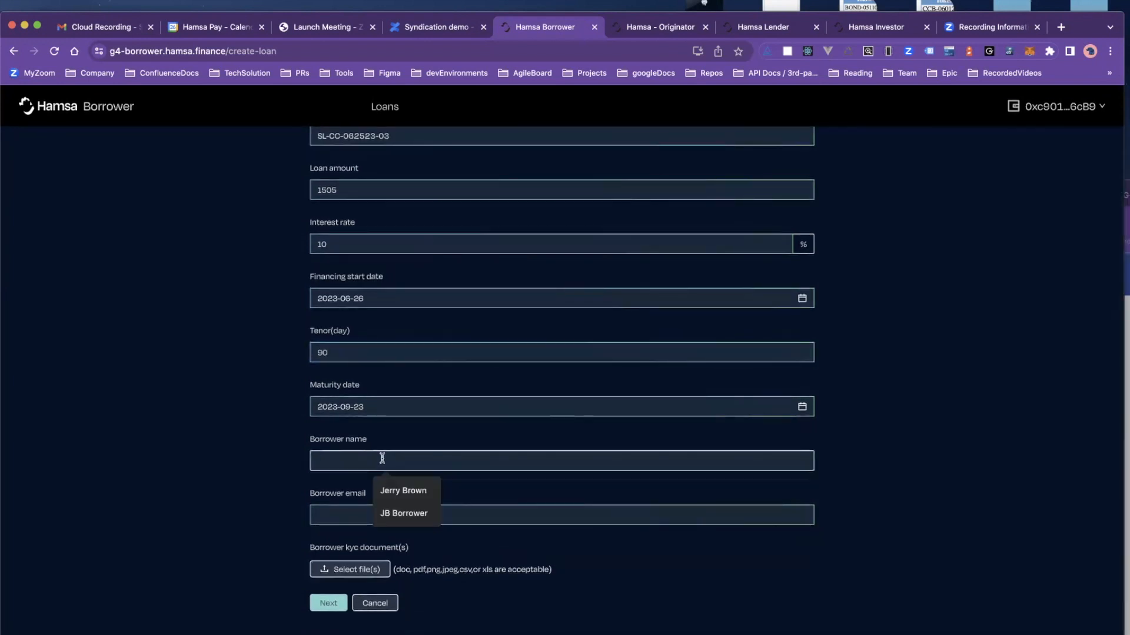
click(421, 492)
click(373, 521)
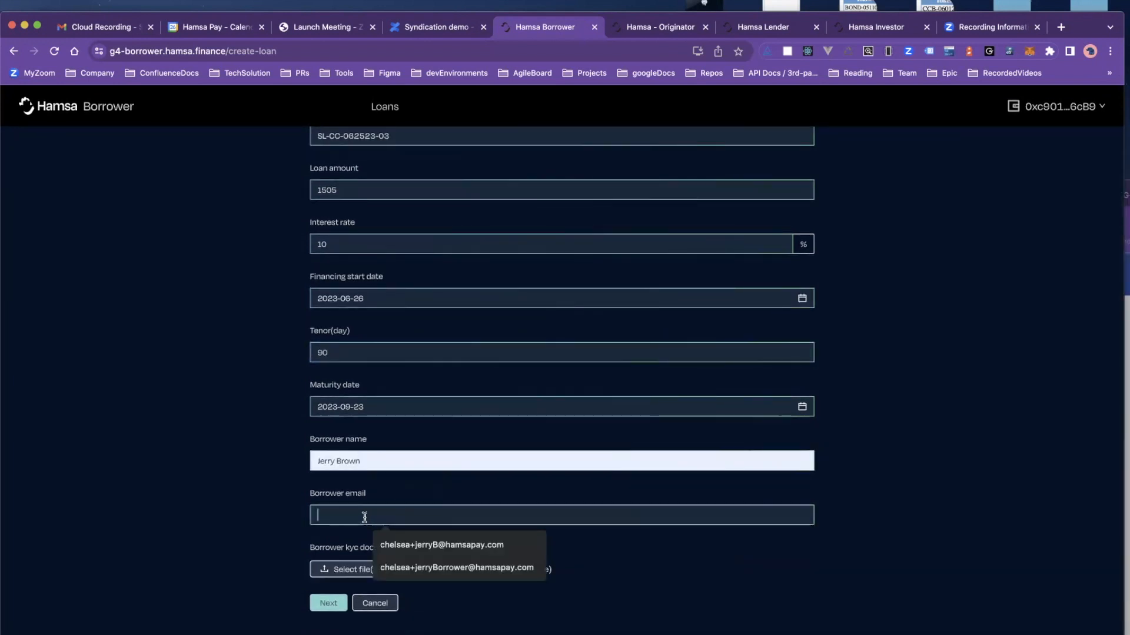
click(421, 552)
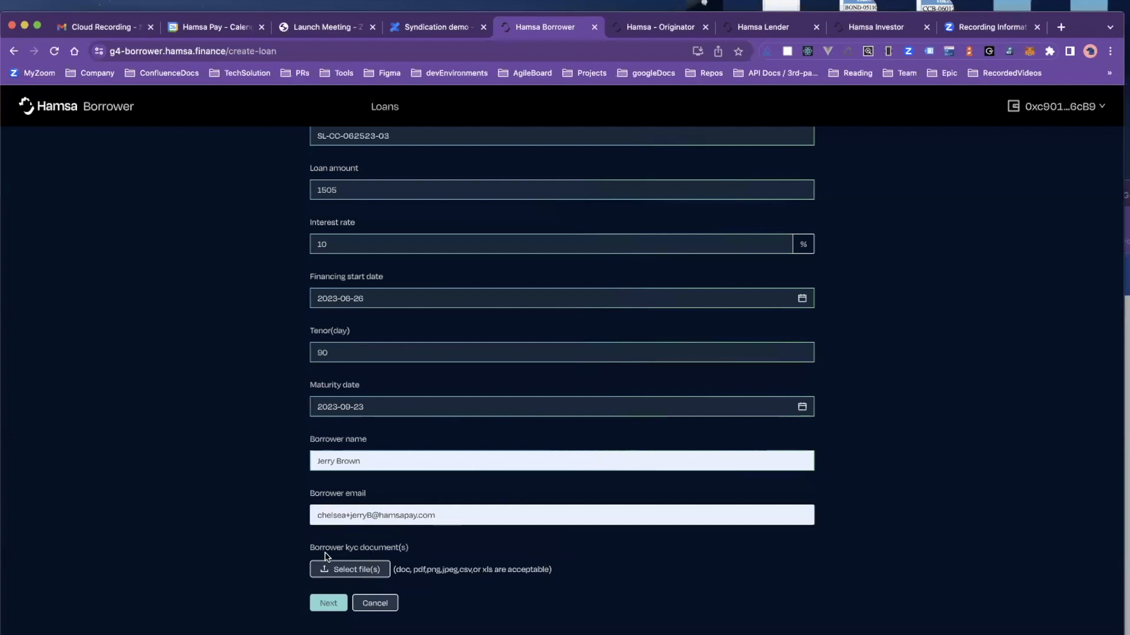
- Attach demoUploadDoc.png from the Desktop as the borrower's KYC document
click(359, 570)
scroll(319, 391, down, 2)
scroll(325, 349, down, 5)
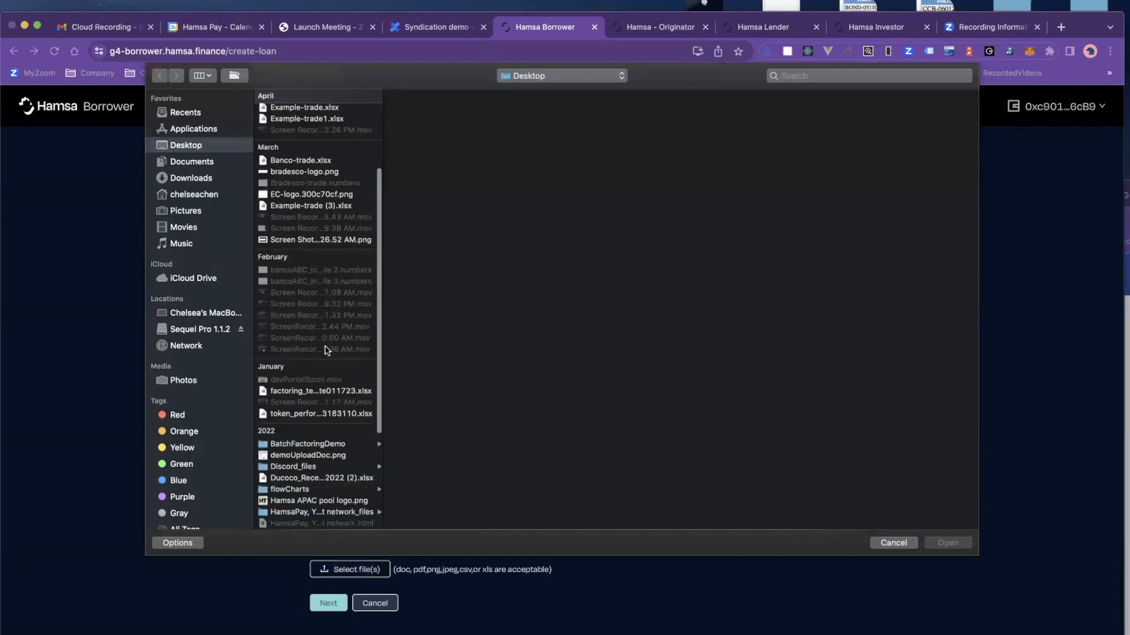
double_click(307, 422)
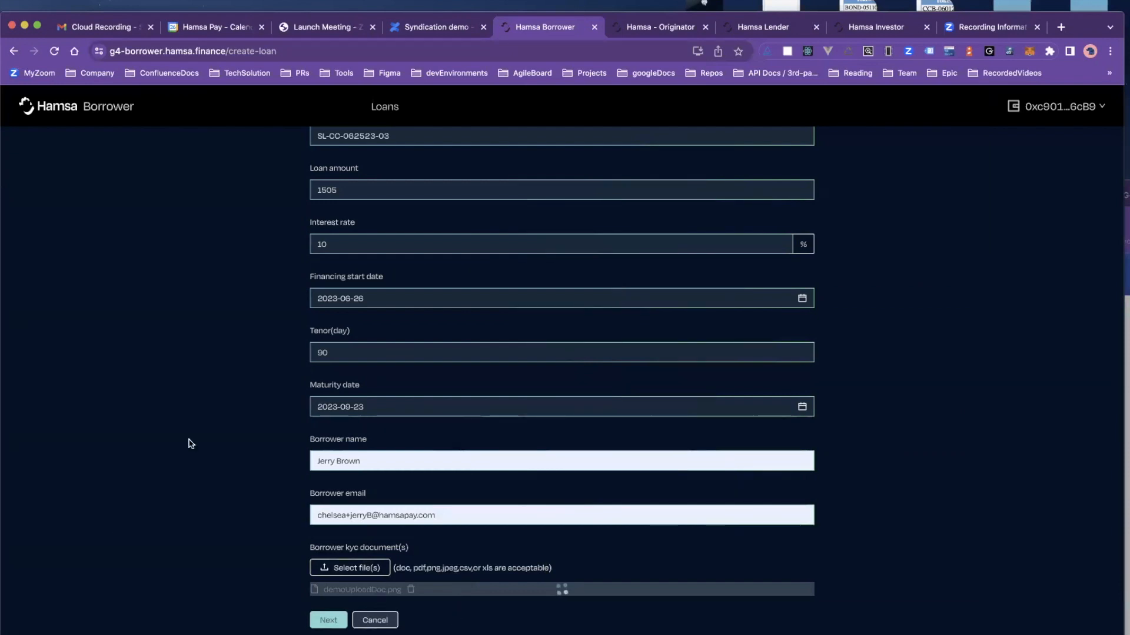
- Proceed to the loan summary, confirm the request and dismiss the submission notice
drag(1084, 22, 1085, 5)
click(342, 600)
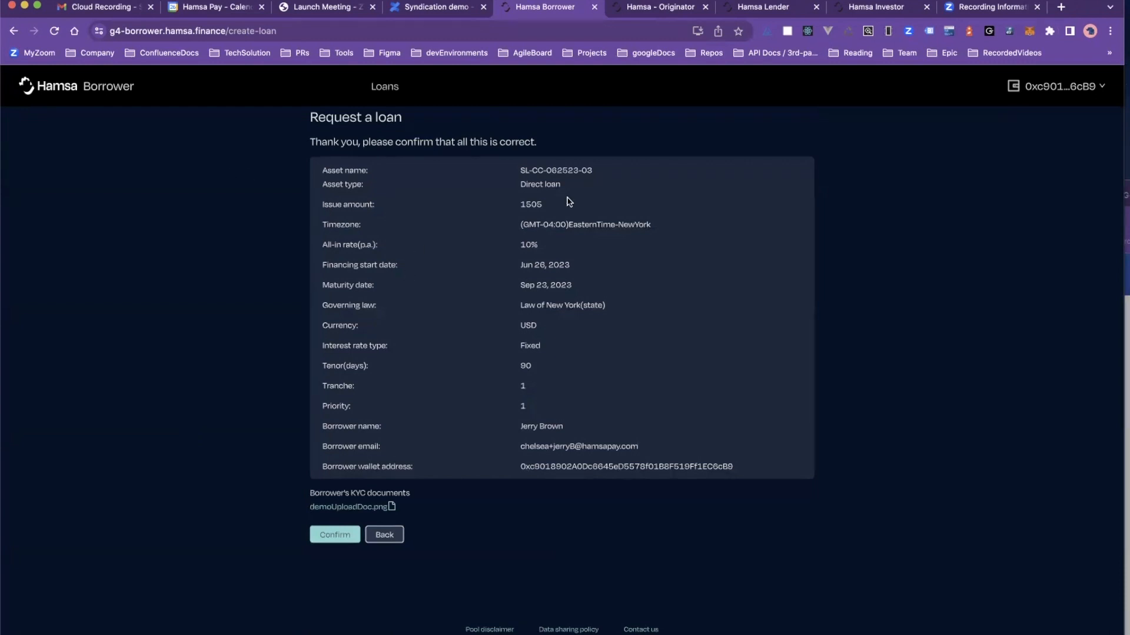
click(338, 541)
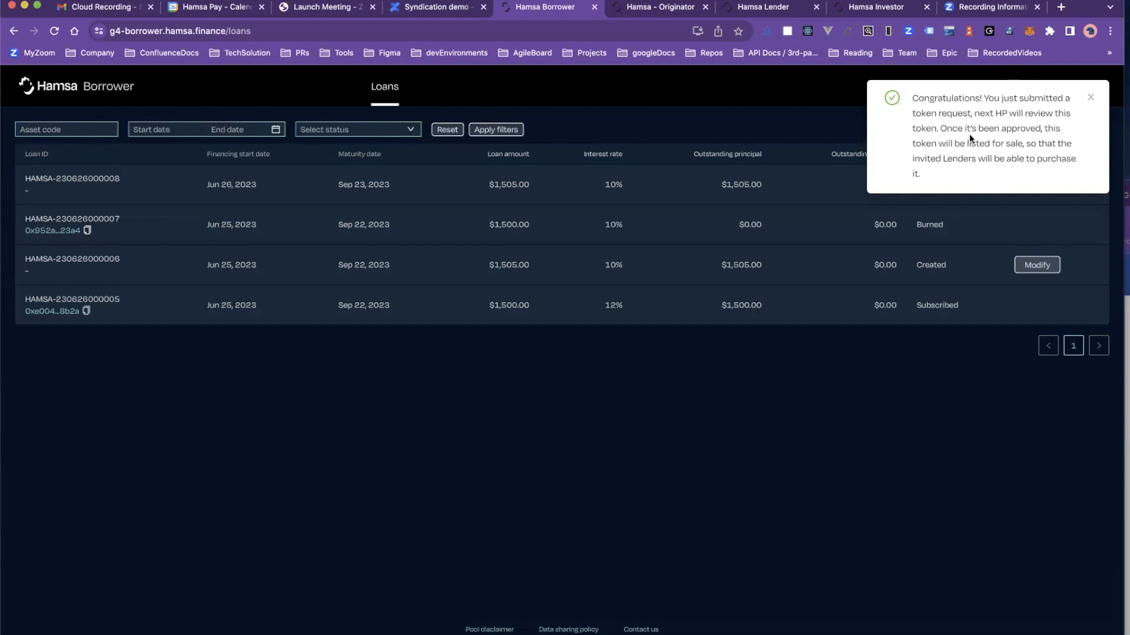
click(1091, 98)
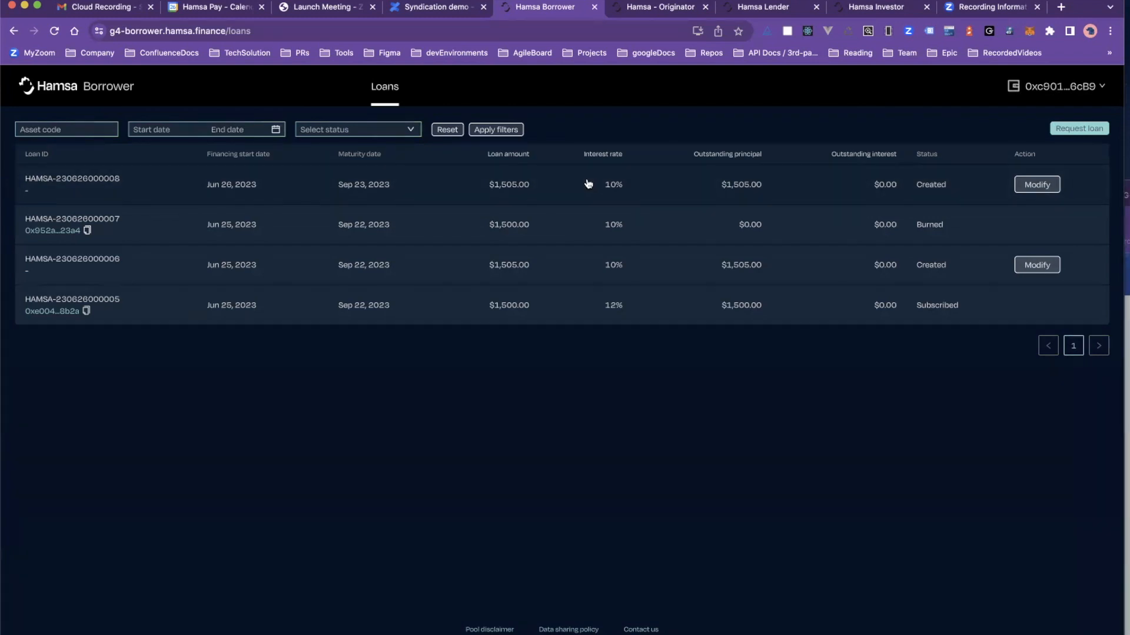
- Switch to Hamsa Originator, refresh the token list and open token SL-CC-062523-03 for validation
click(656, 11)
click(187, 131)
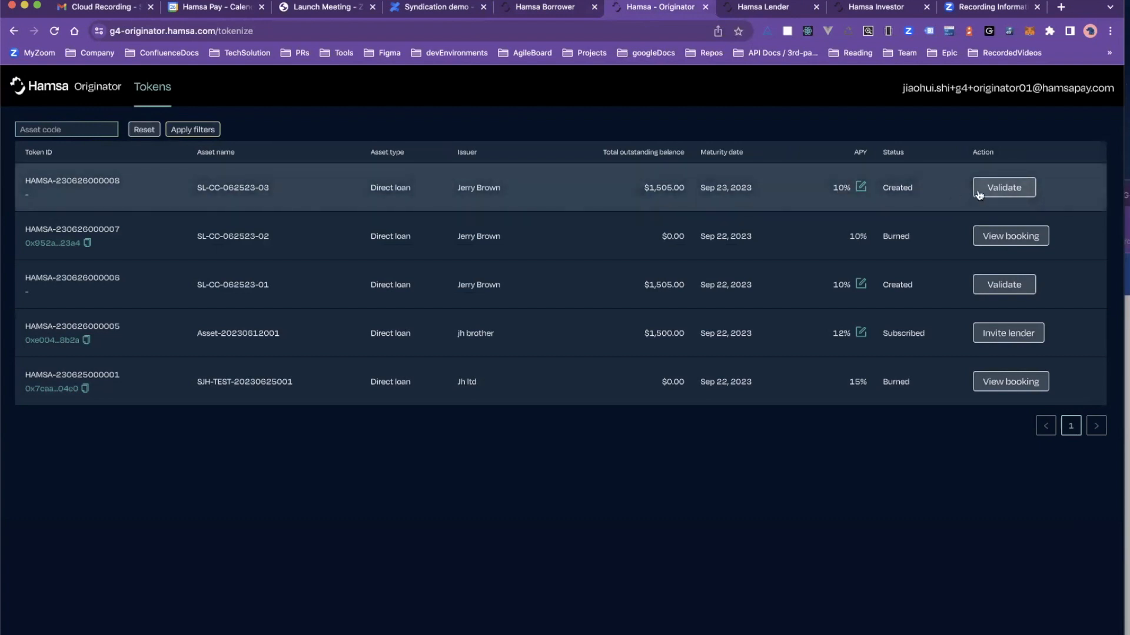
click(998, 194)
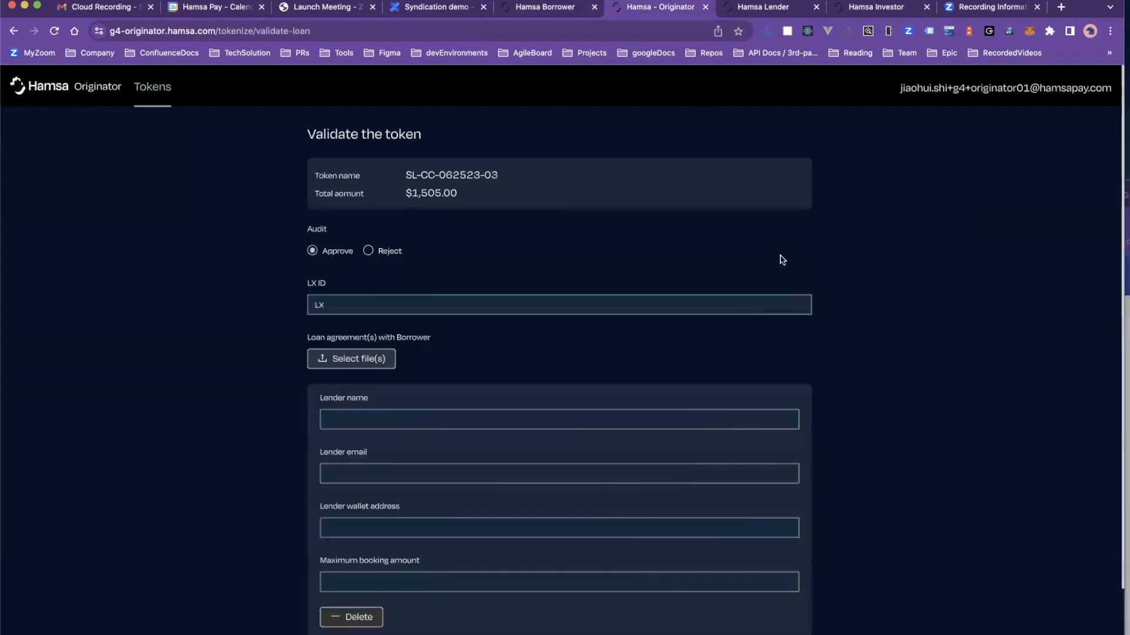
- Keep the audit decision on Approve and enter 062623 as the token's LX ID
scroll(442, 353, down, 1)
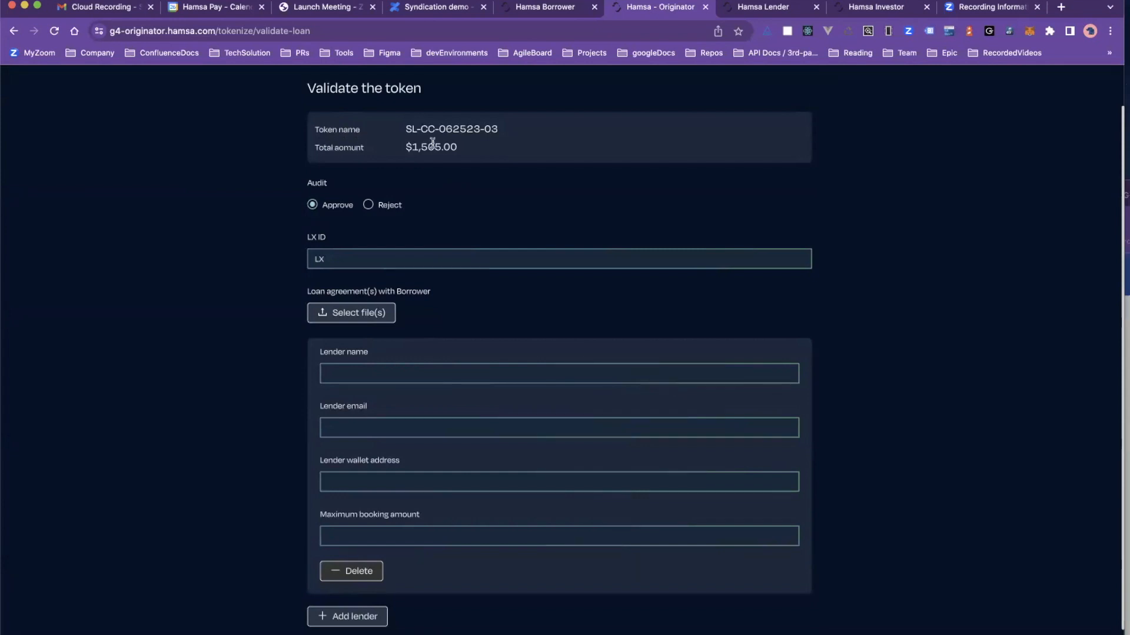
scroll(514, 150, down, 1)
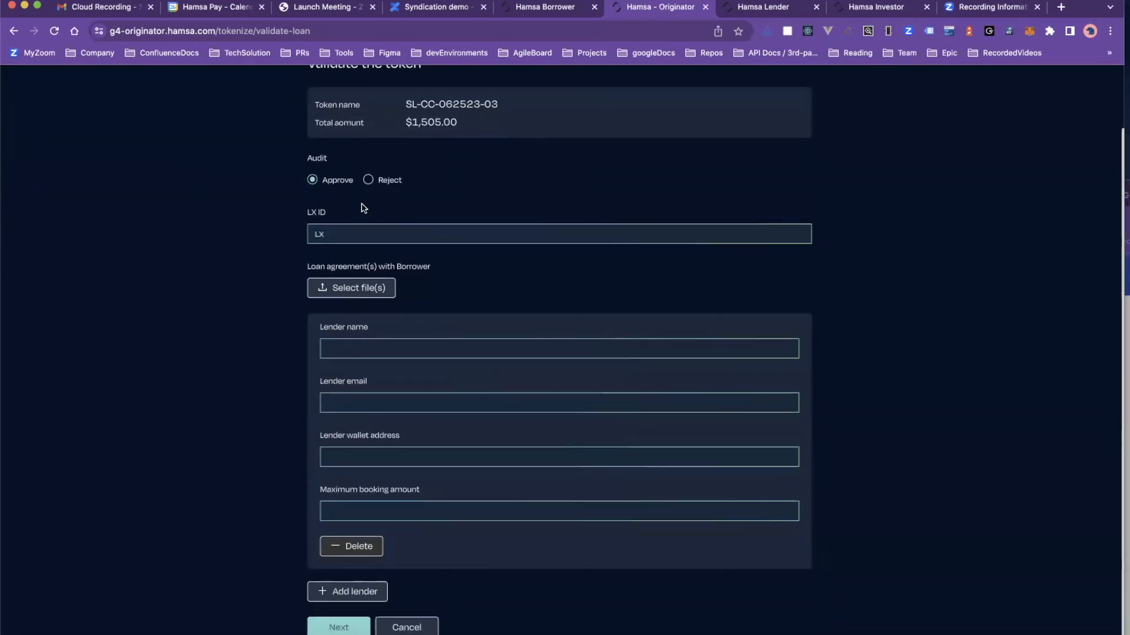
scroll(299, 221, up, 2)
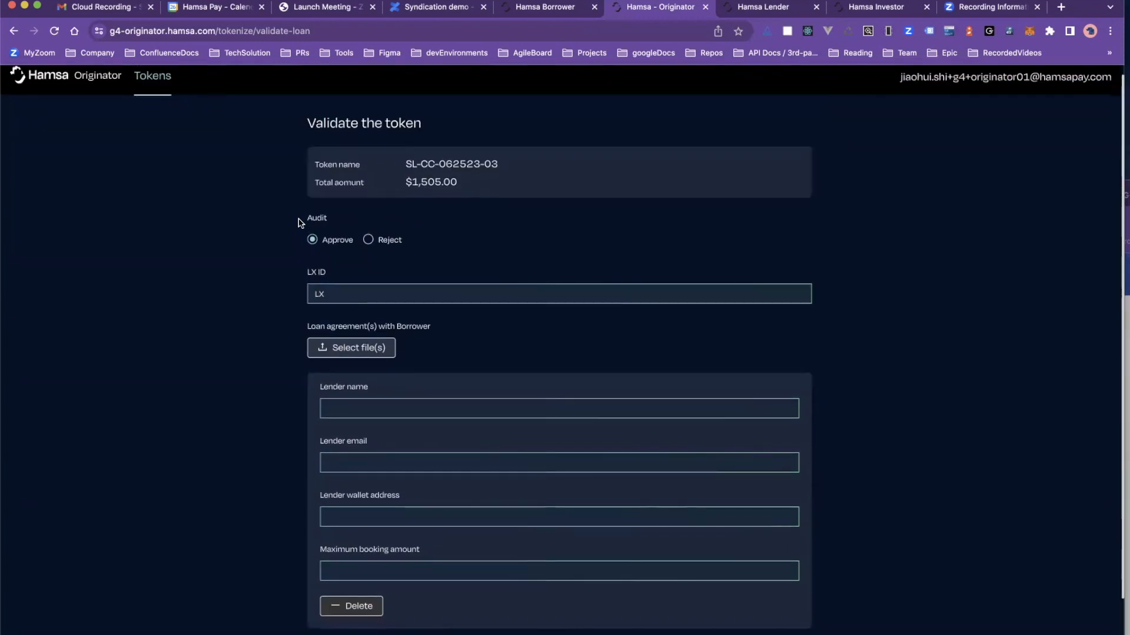
scroll(299, 221, down, 2)
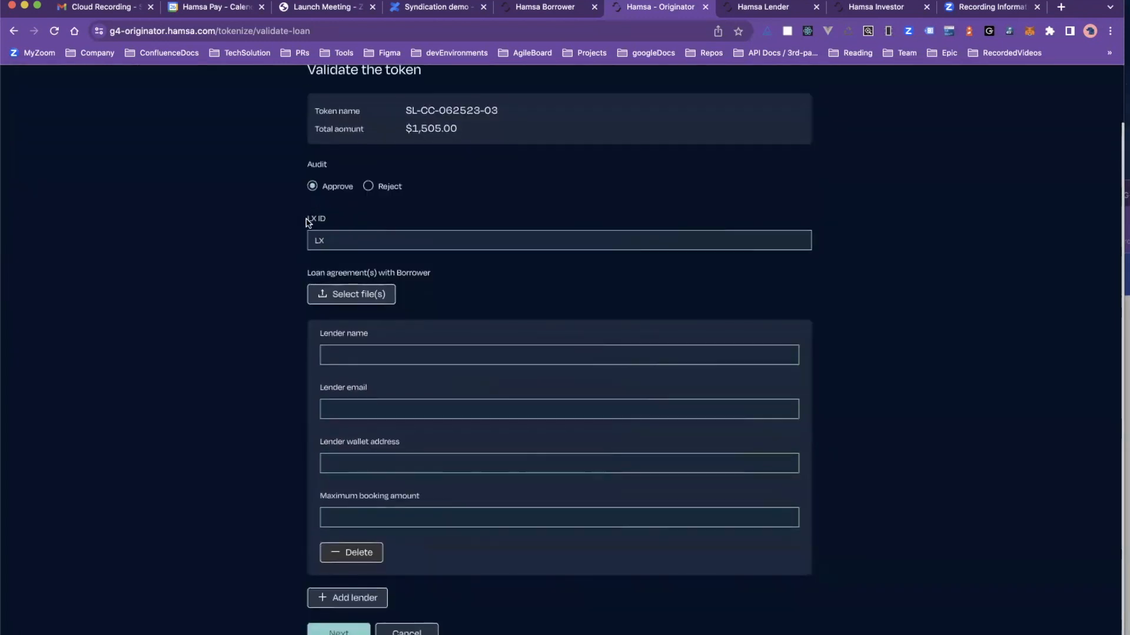
click(334, 241)
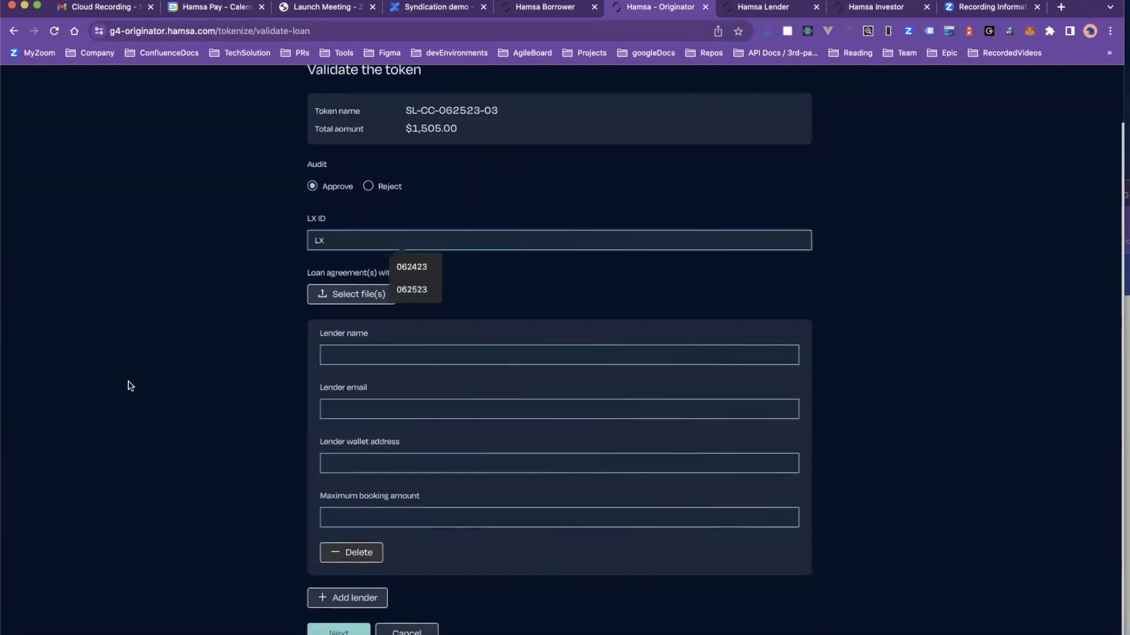
scroll(130, 386, down, 1)
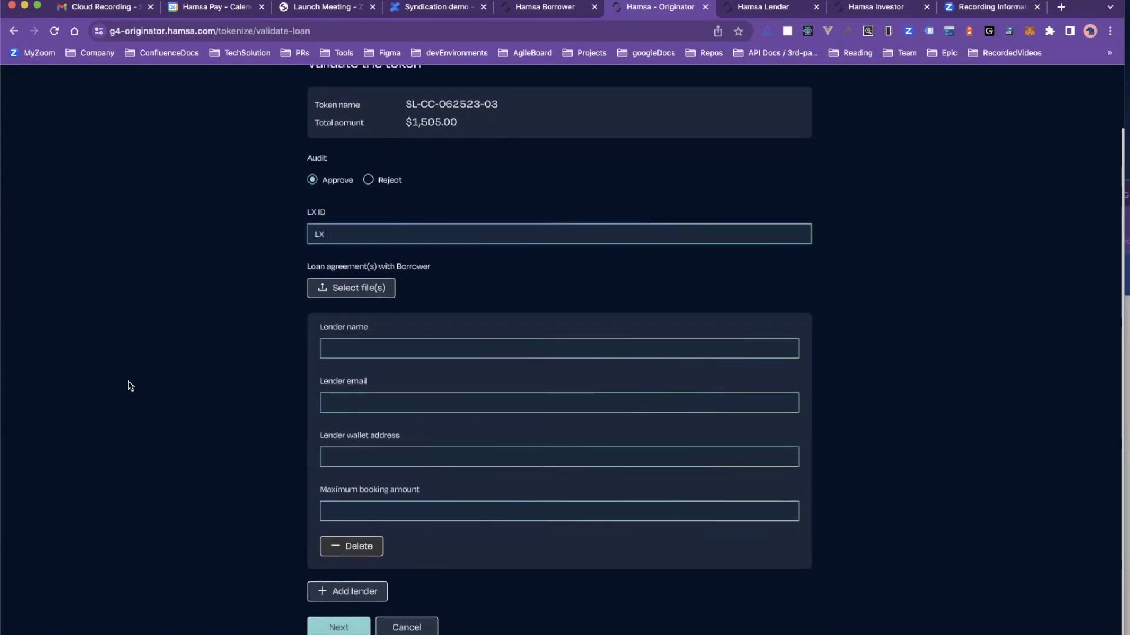
text(06)
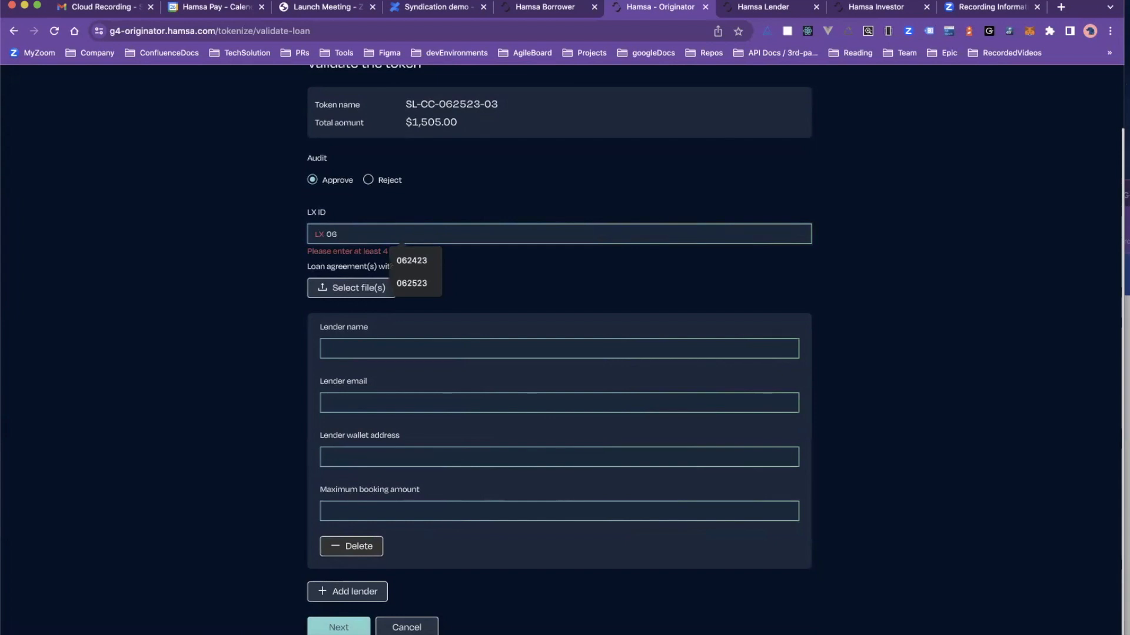
text(2623)
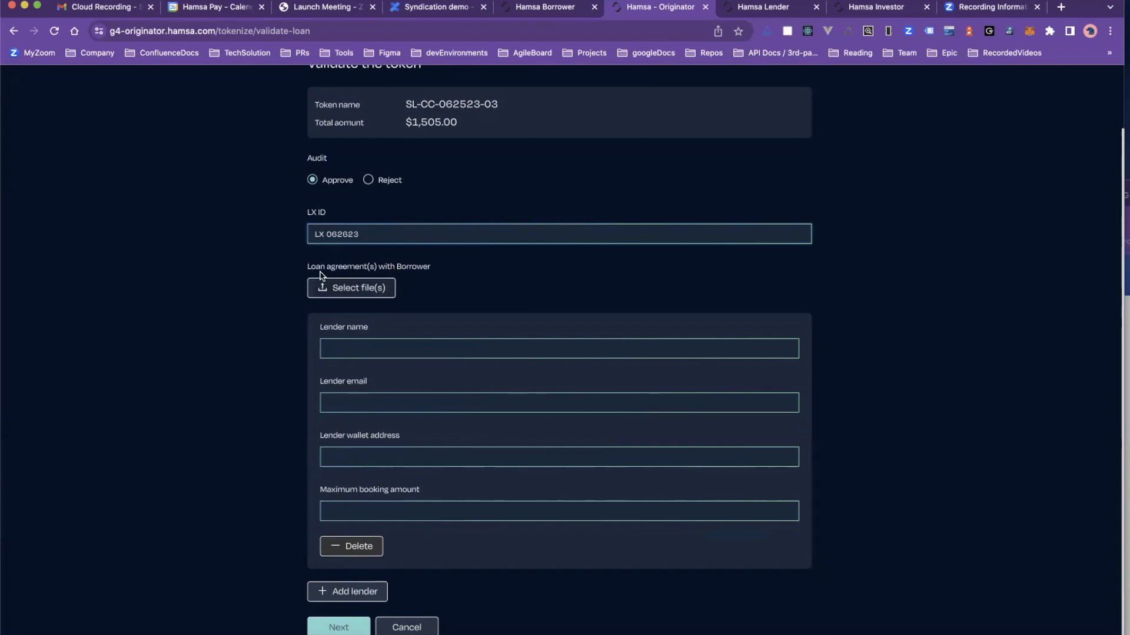
- Attach demoUploadDoc.png as the loan agreement with the borrower
click(359, 290)
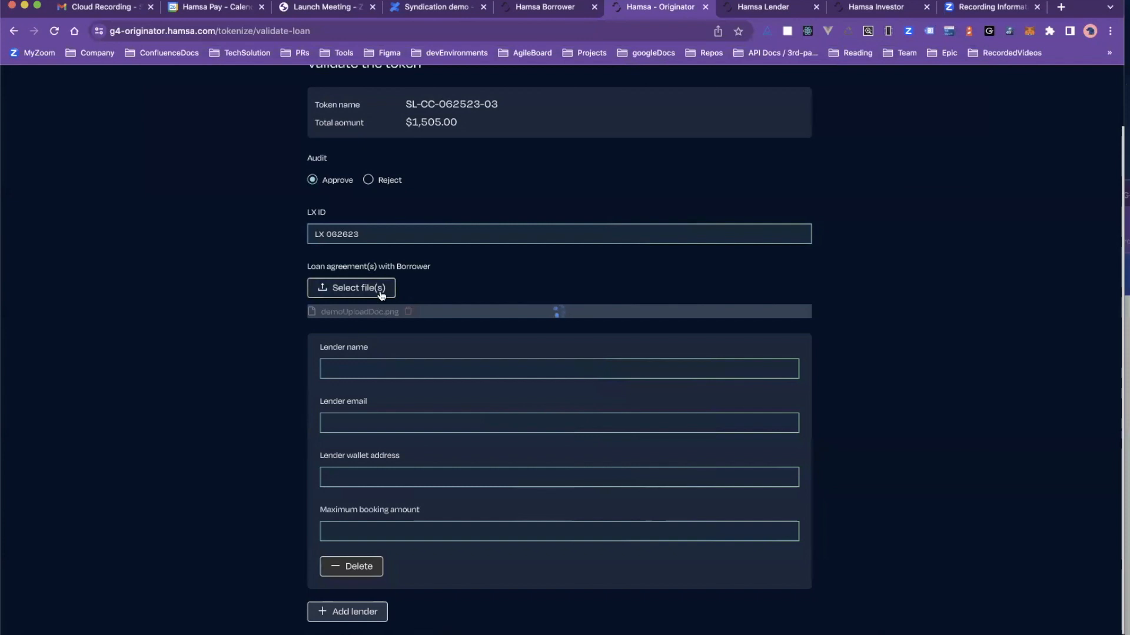
scroll(270, 468, down, 1)
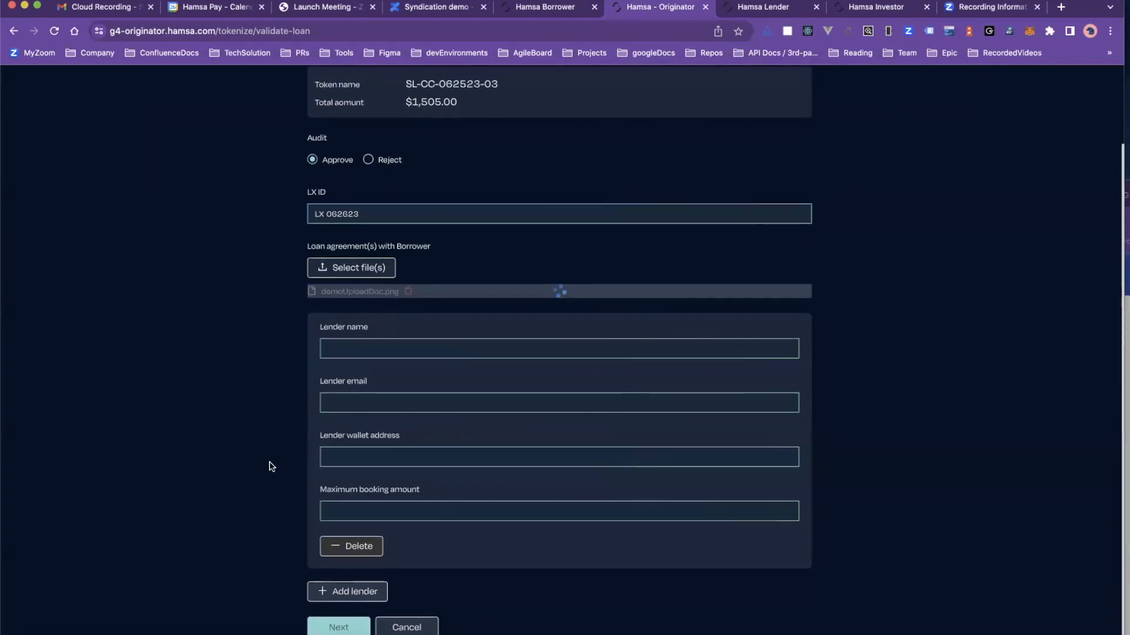
scroll(272, 467, up, 2)
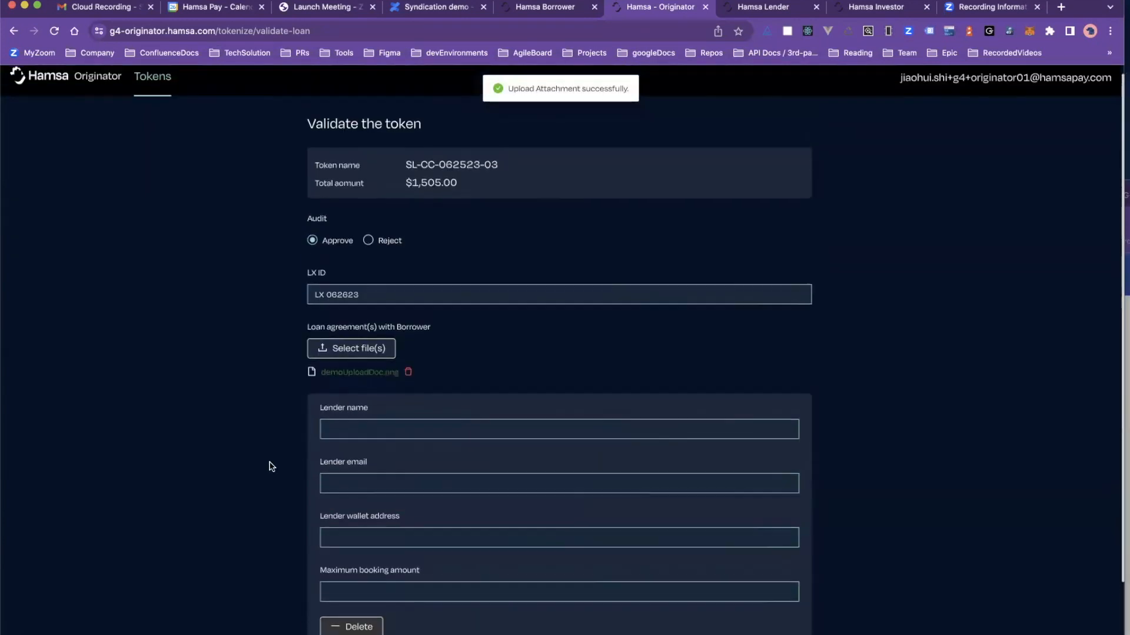
- Fill in the lender's name, email and wallet address from the saved entries and set the maximum booking amount to 1505
scroll(272, 467, down, 2)
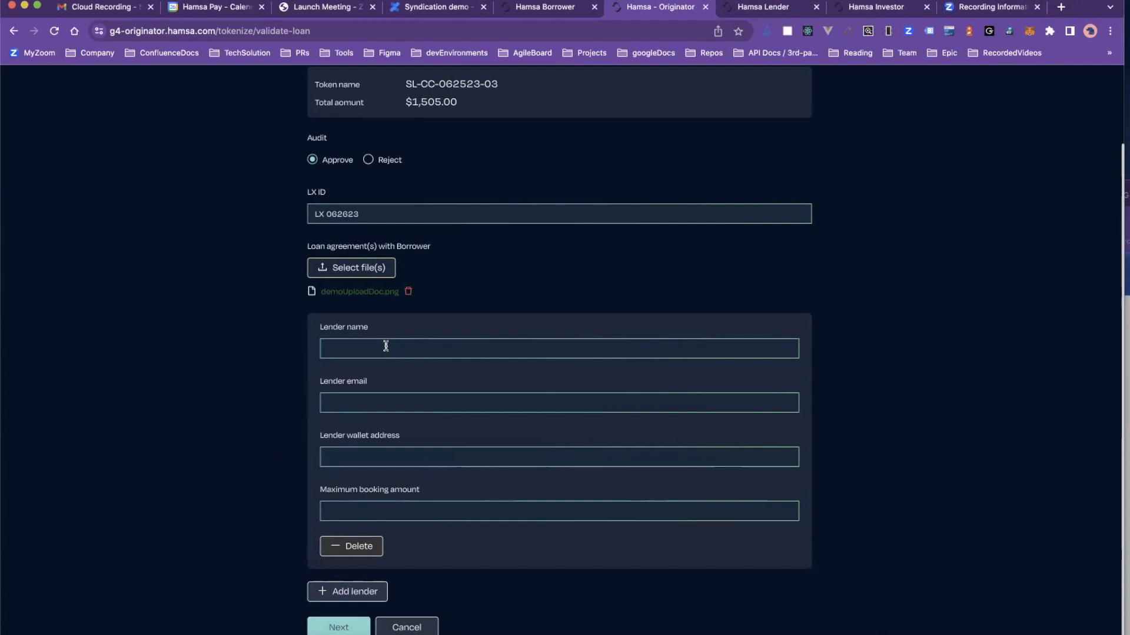
click(364, 344)
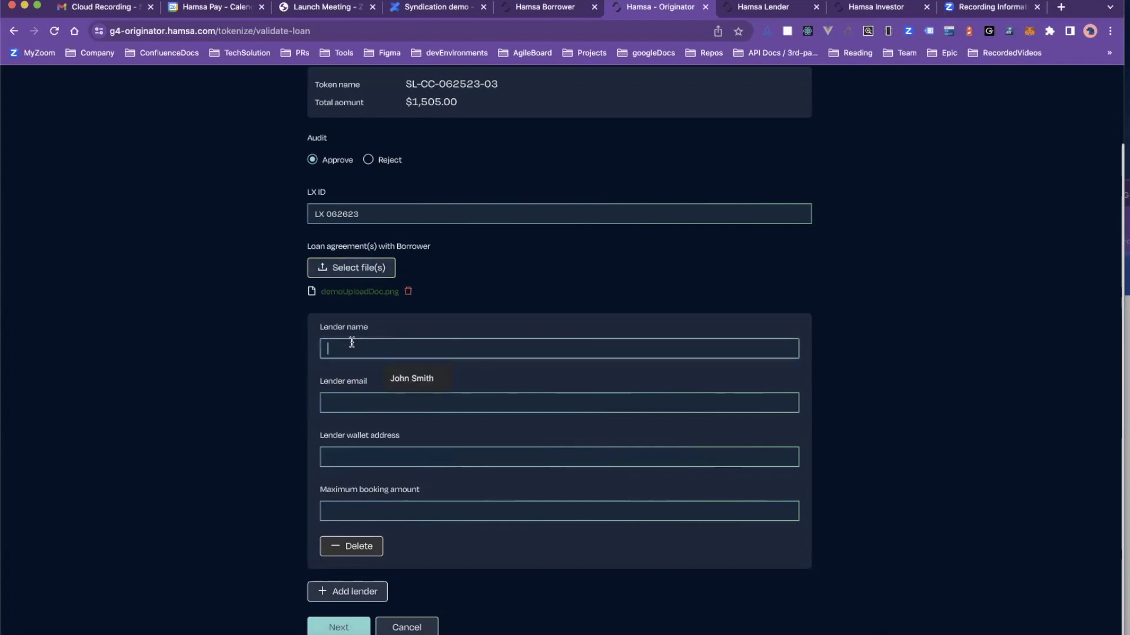
click(404, 378)
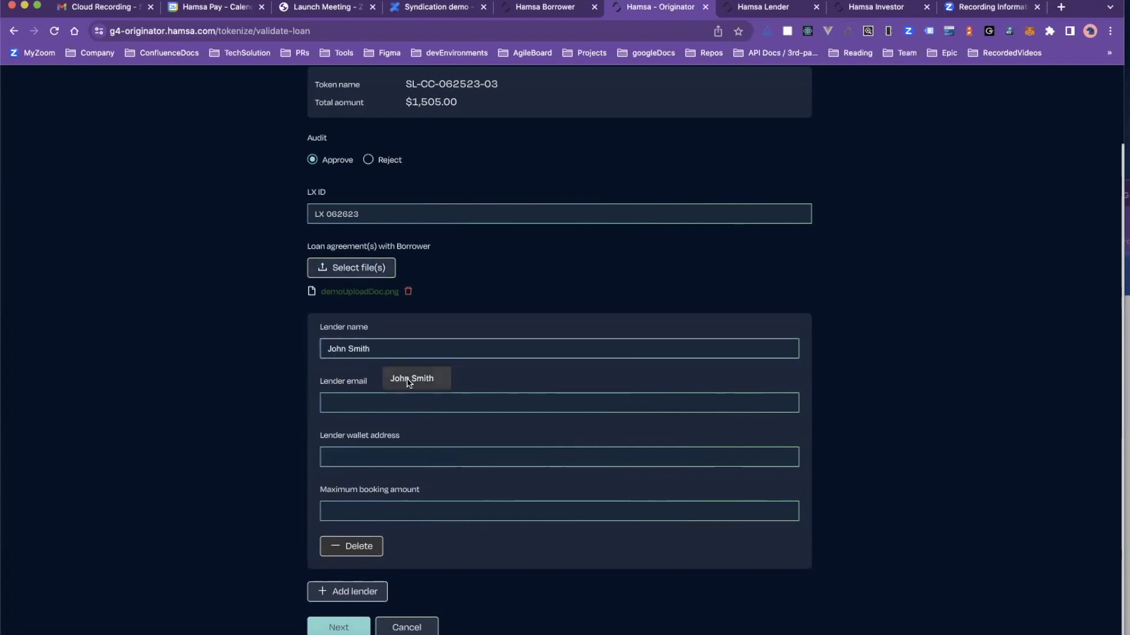
click(407, 402)
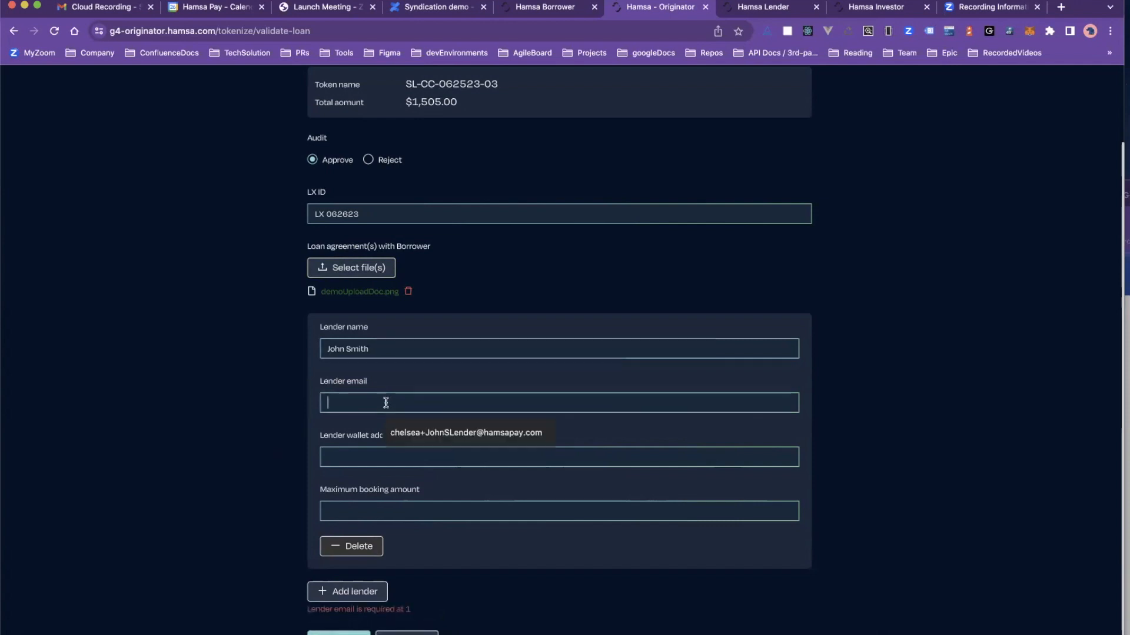
click(436, 440)
click(425, 457)
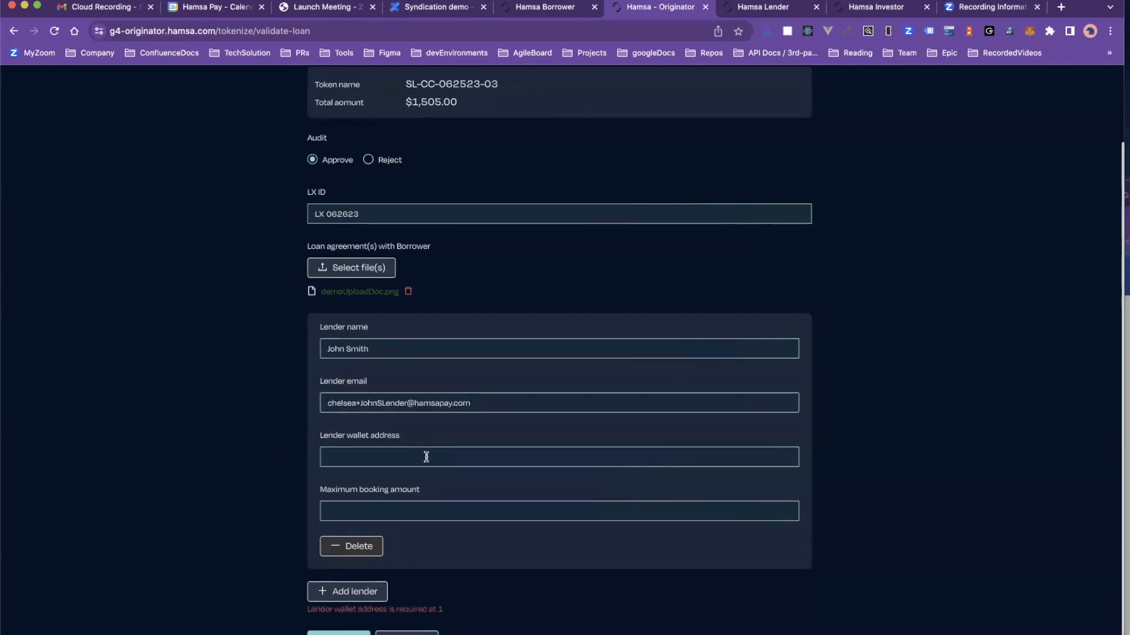
click(440, 496)
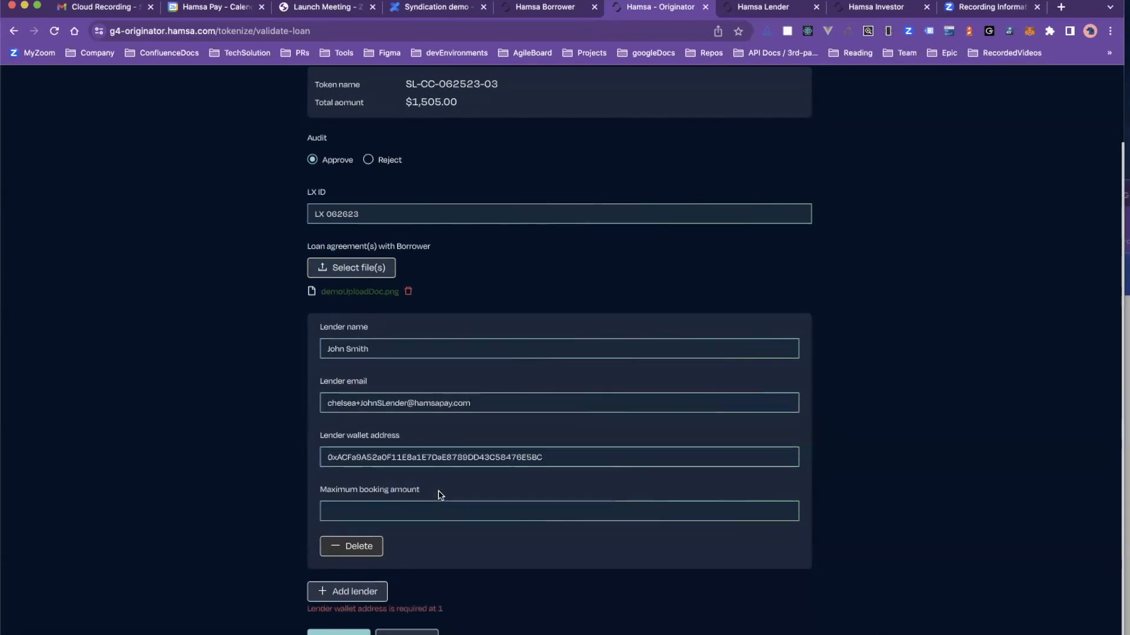
click(415, 514)
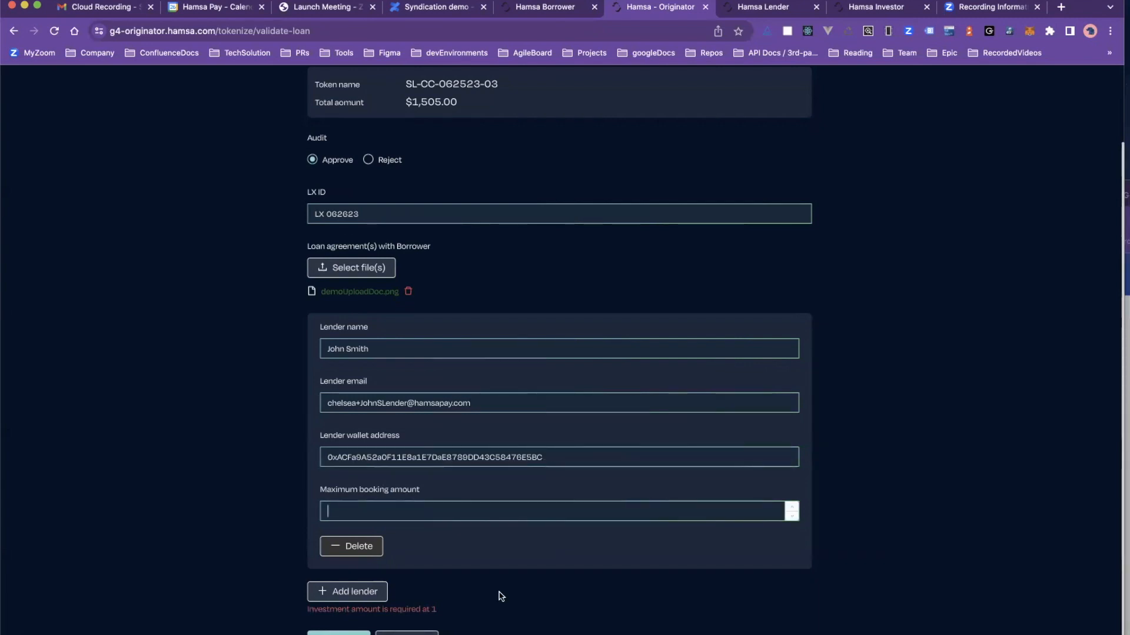
text(1505)
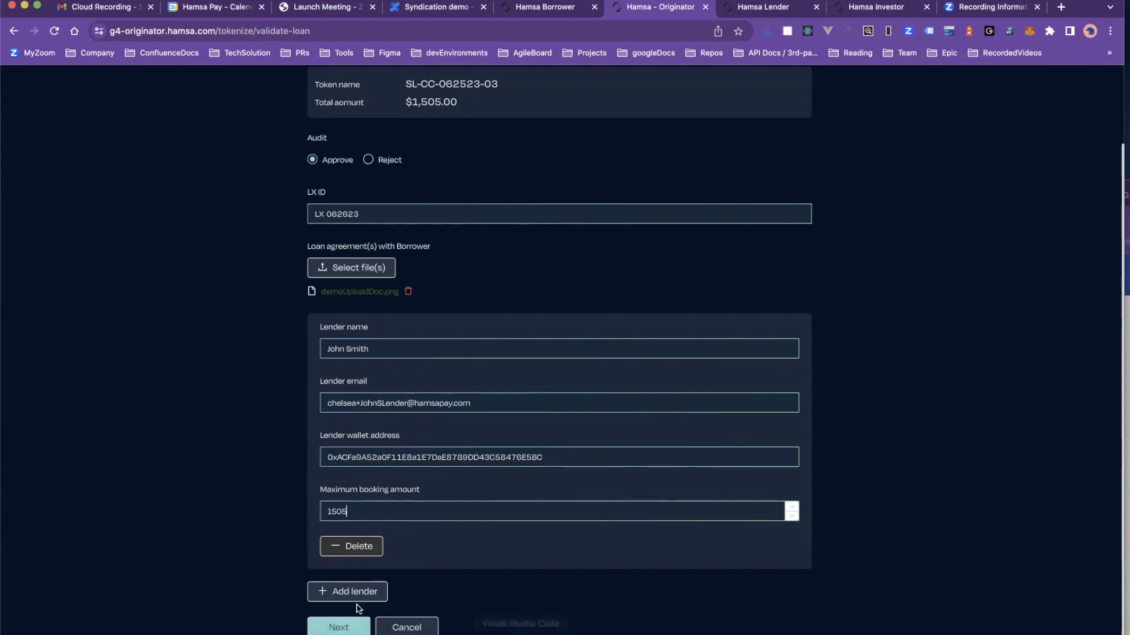
- Proceed to the validation summary, review the loan and lender details, and confirm the token validation
click(333, 629)
scroll(495, 340, up, 2)
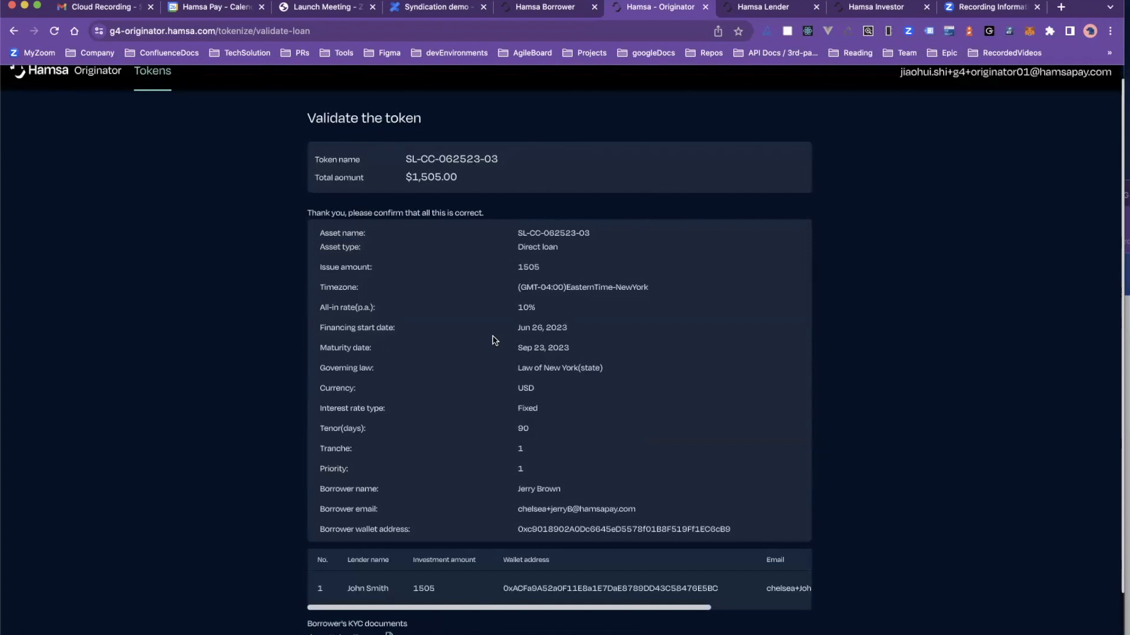
scroll(494, 340, down, 2)
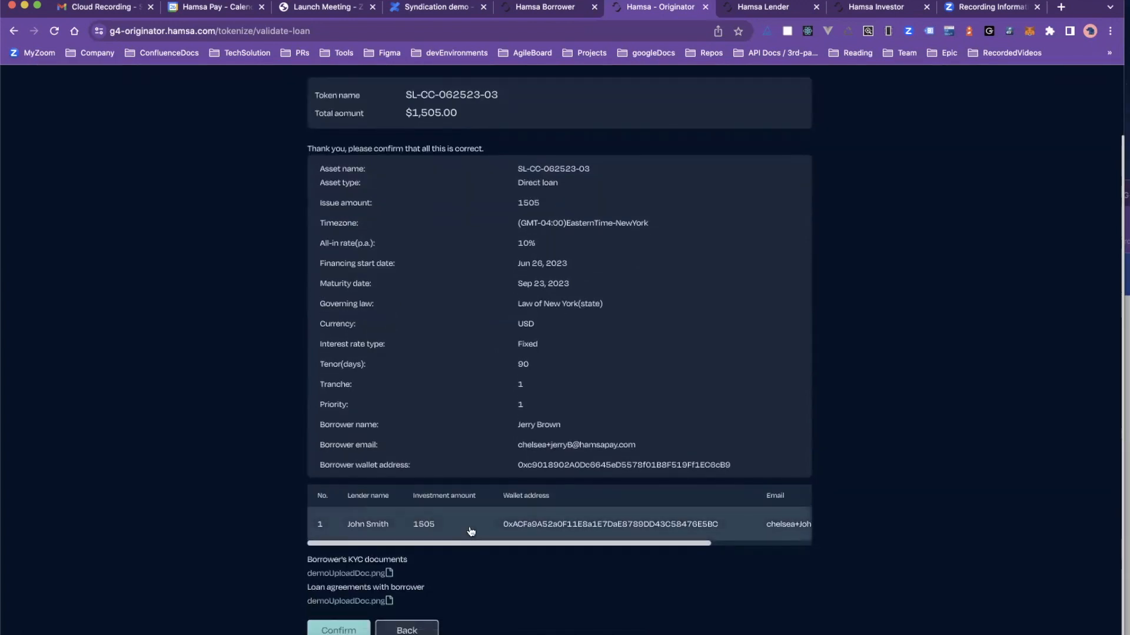
scroll(469, 536, up, 1)
scroll(469, 547, right, 2)
scroll(505, 557, left, 2)
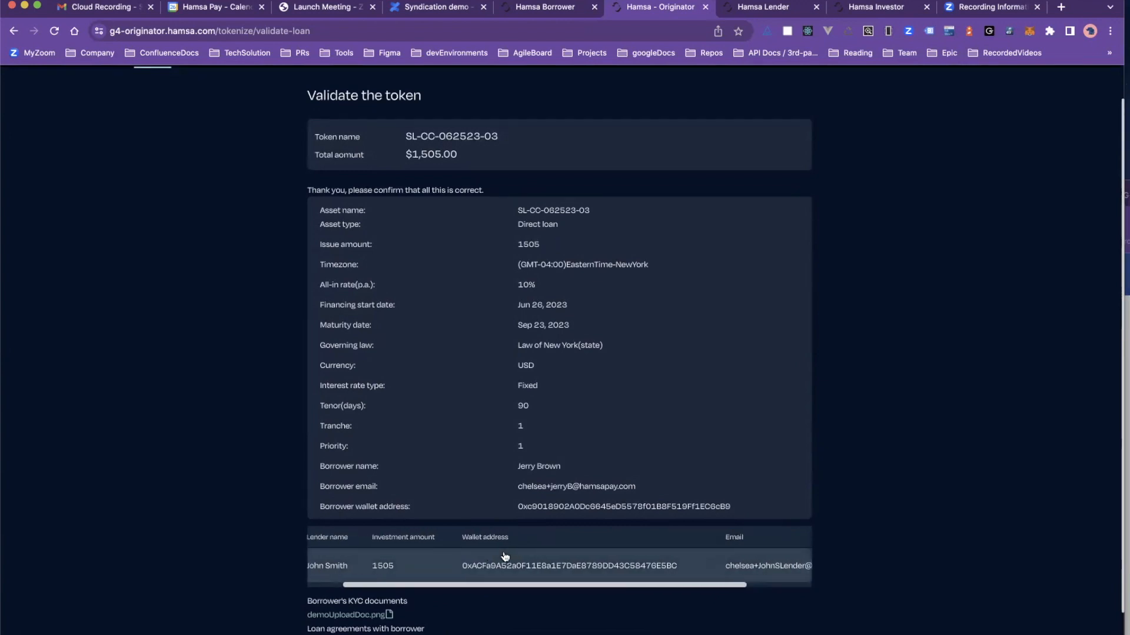
scroll(505, 557, down, 1)
click(342, 627)
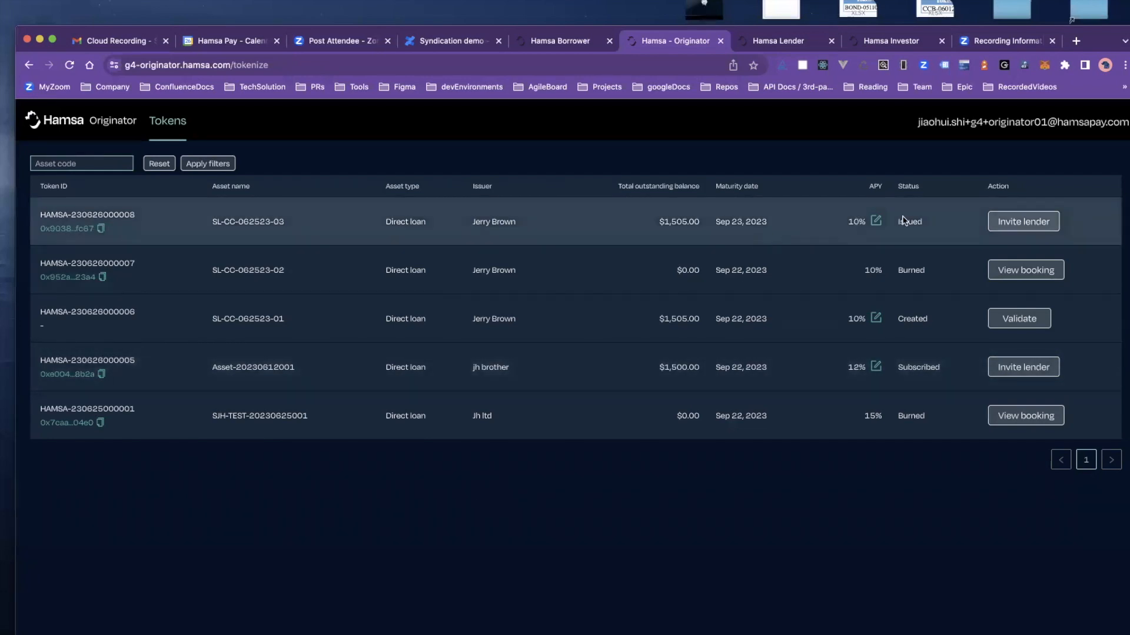
- Open the lender invitation for token SL-CC-062523-03 and add a second lender entry
click(1014, 223)
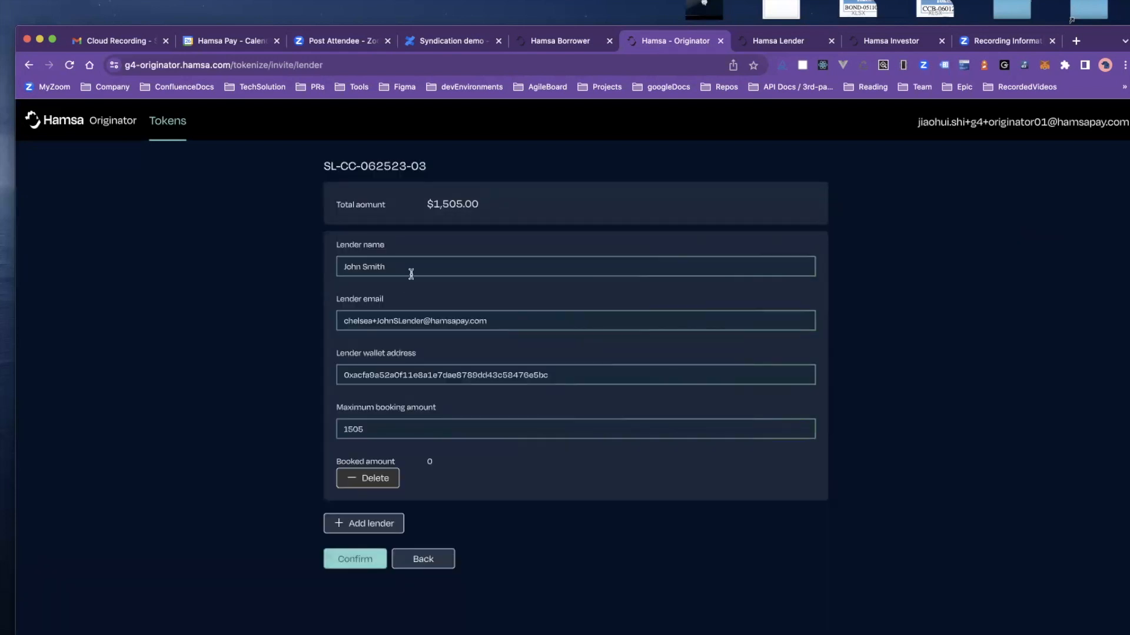
click(385, 525)
scroll(532, 524, down, 3)
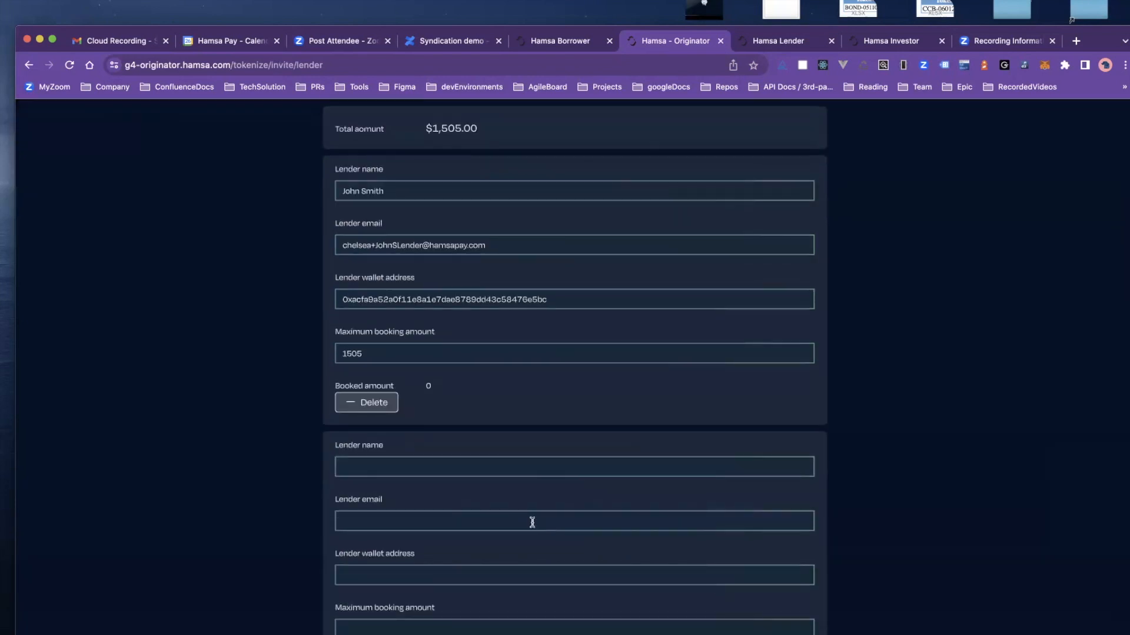
- Fill in the second lender's name, email and wallet address from the saved entries
click(495, 465)
click(424, 507)
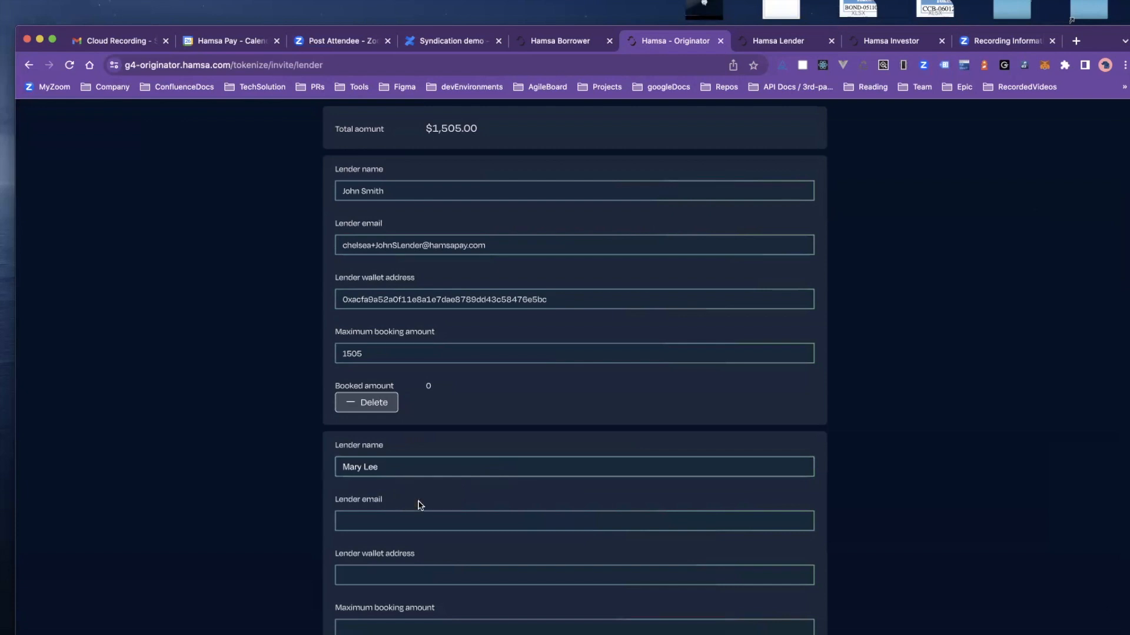
click(384, 521)
click(441, 551)
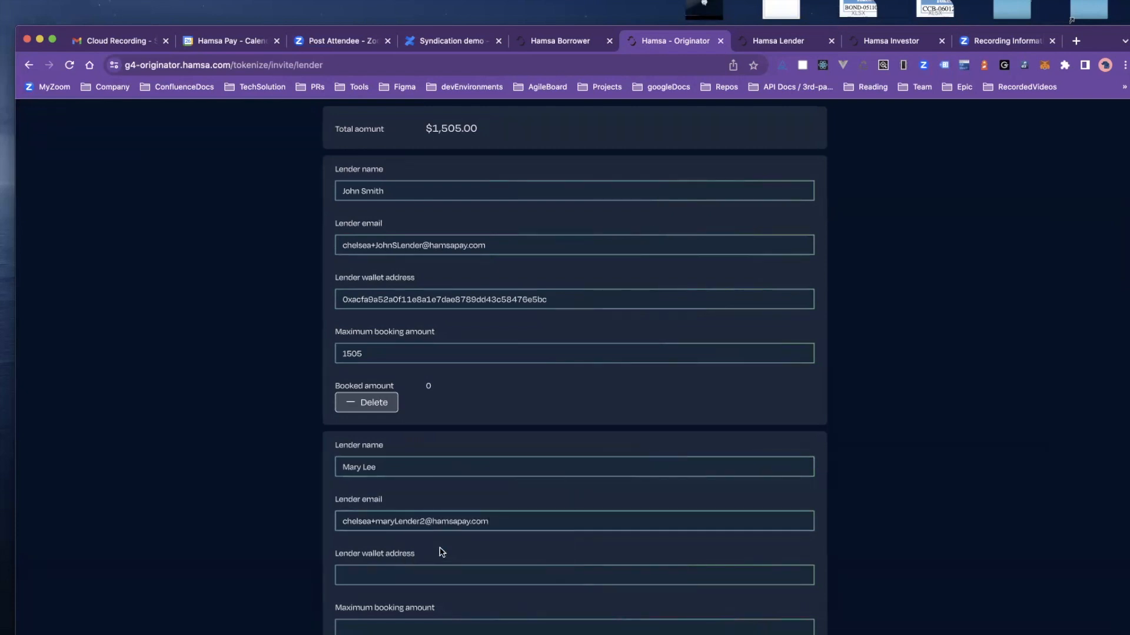
scroll(467, 538, down, 3)
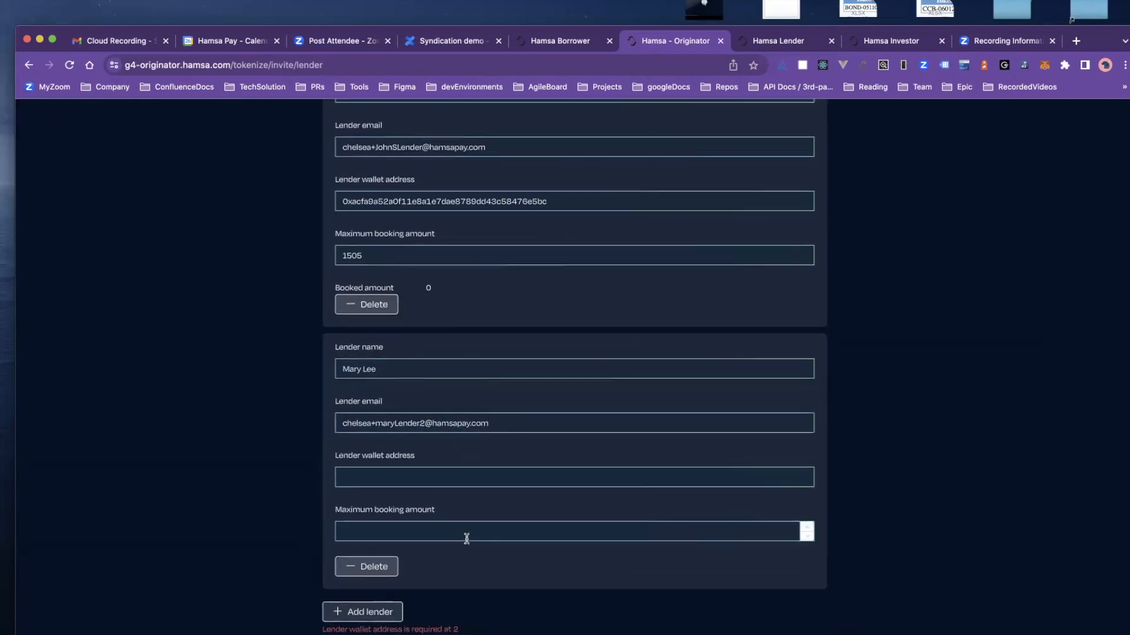
click(431, 474)
click(456, 508)
- Set the first lender's maximum booking amount to 1000
click(425, 533)
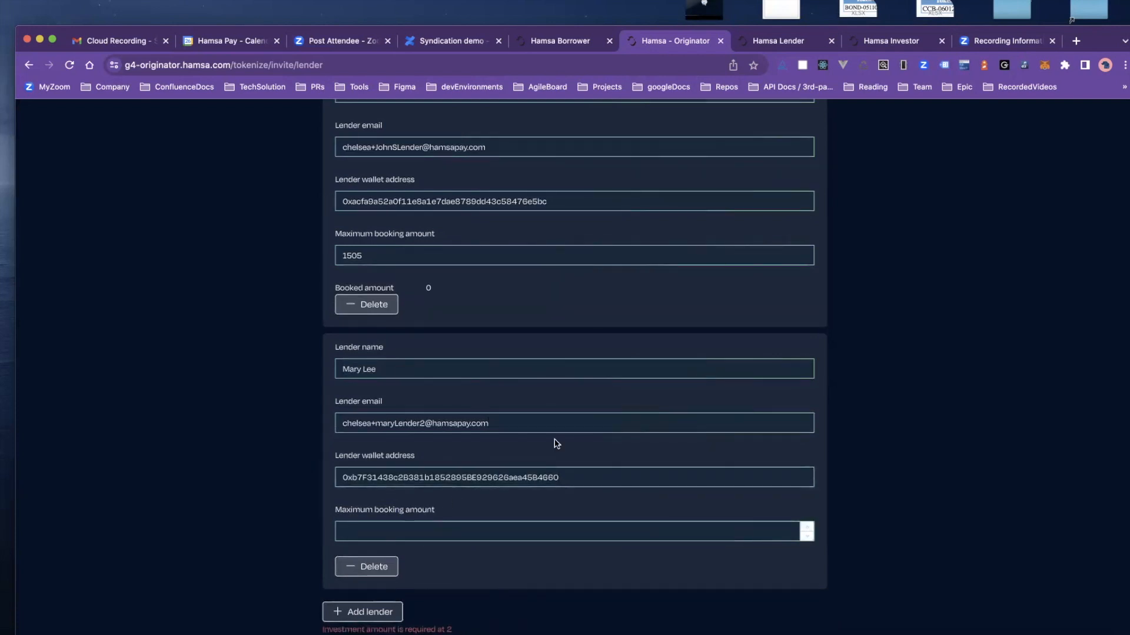
scroll(557, 444, up, 1)
scroll(557, 444, up, 2)
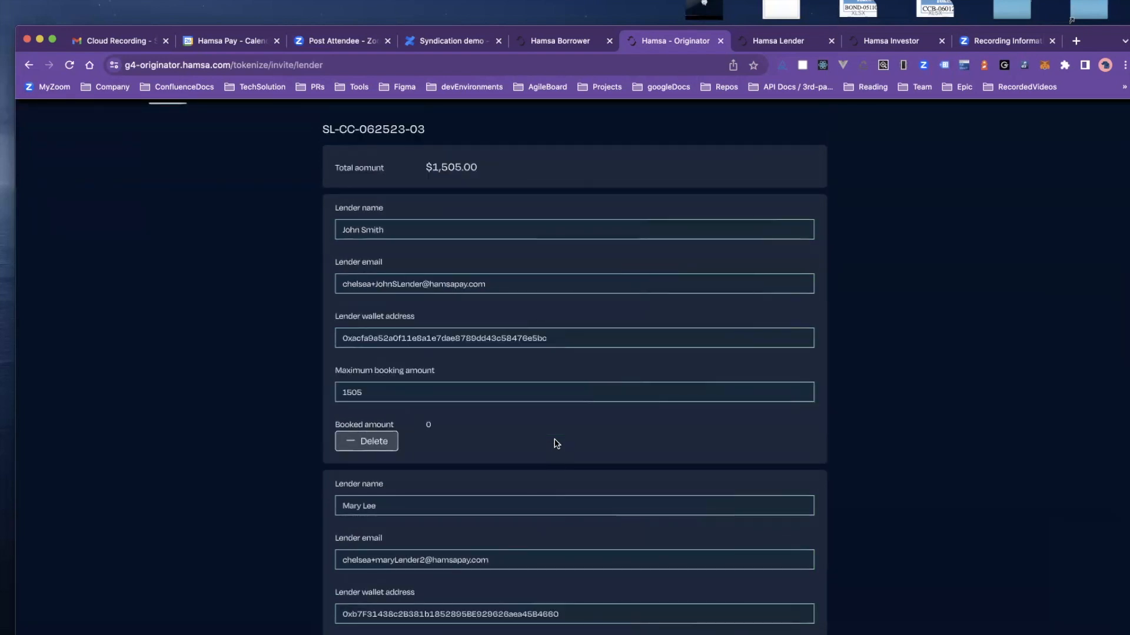
scroll(553, 444, up, 1)
scroll(463, 433, down, 1)
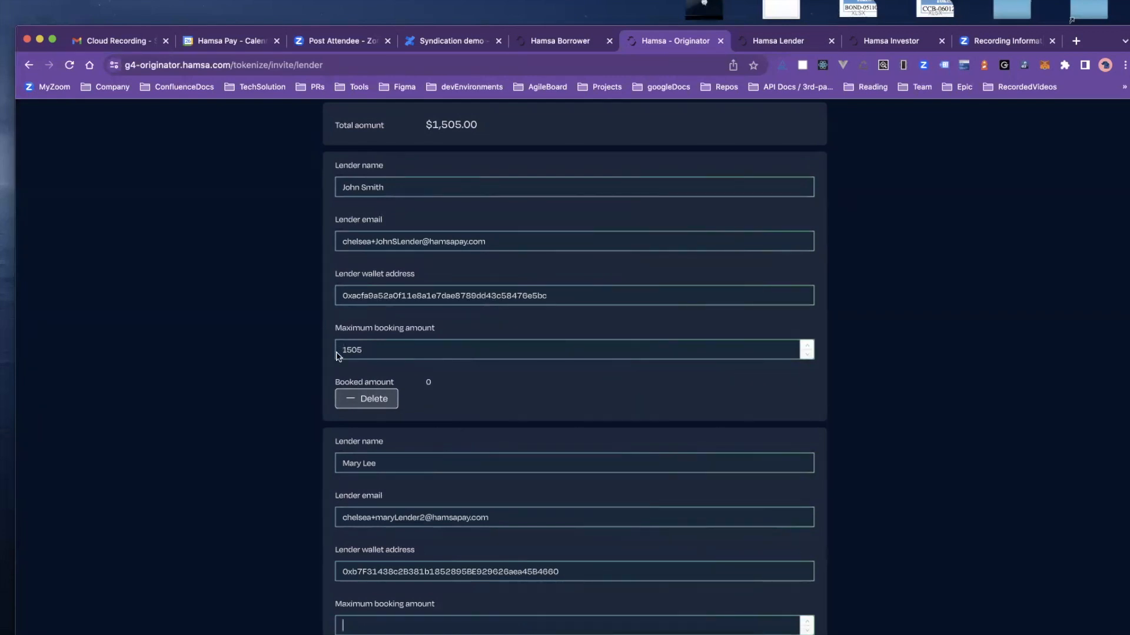
click(376, 350)
key(BackSpace)
key(BackSpace)
key(BackSpace)
- Set the second lender's maximum booking amount to 505 and confirm the lender invitation
scroll(418, 454, down, 3)
click(374, 534)
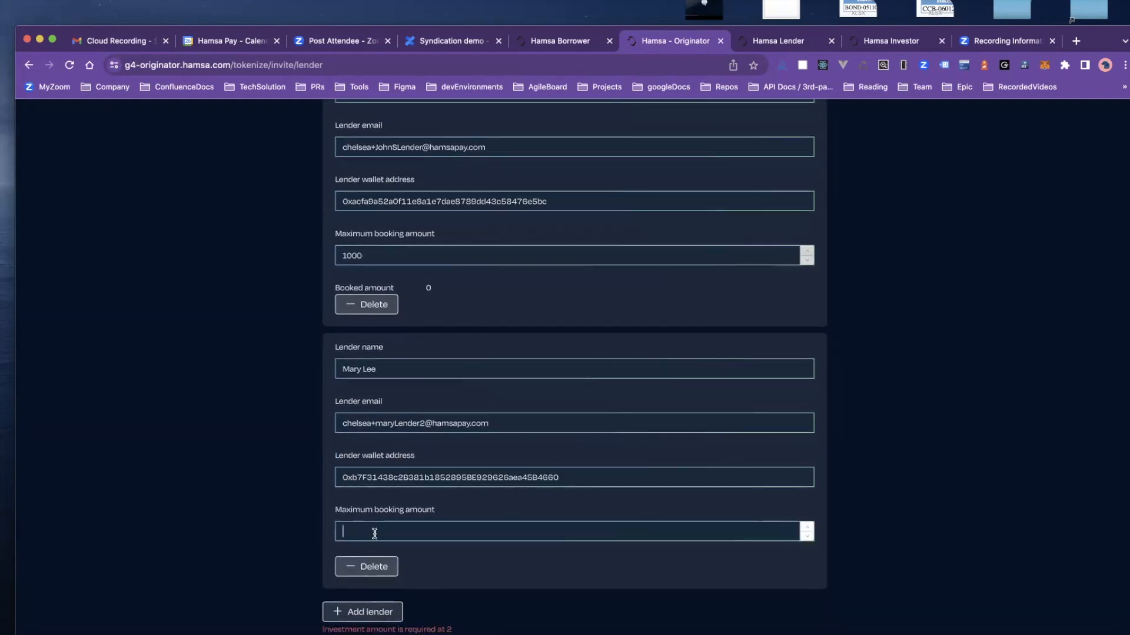
text(505)
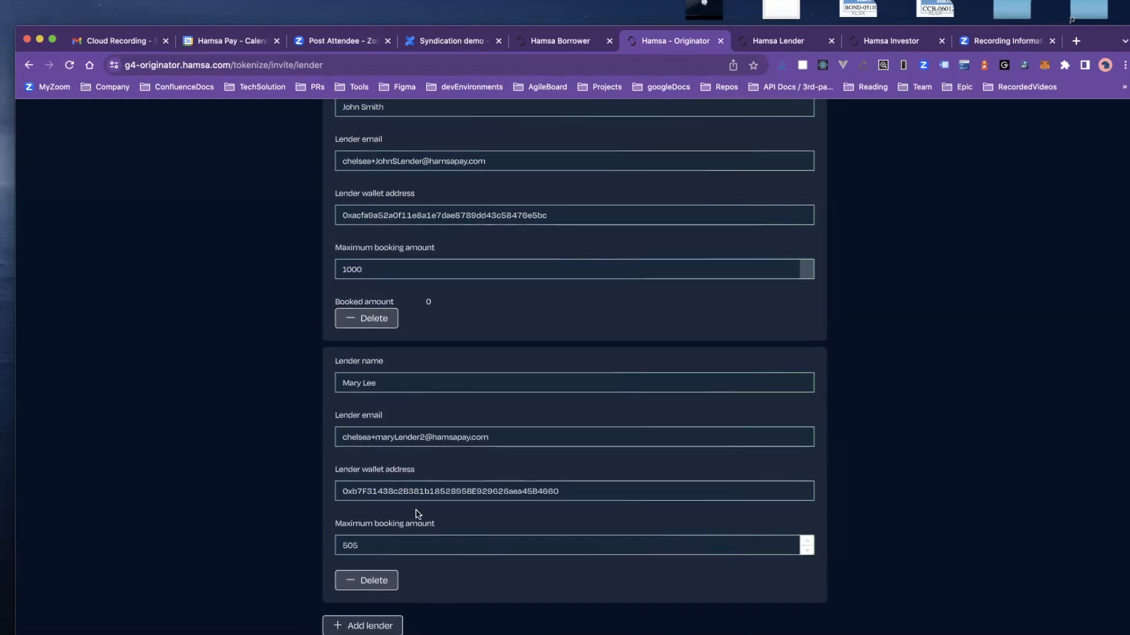
scroll(440, 564, down, 1)
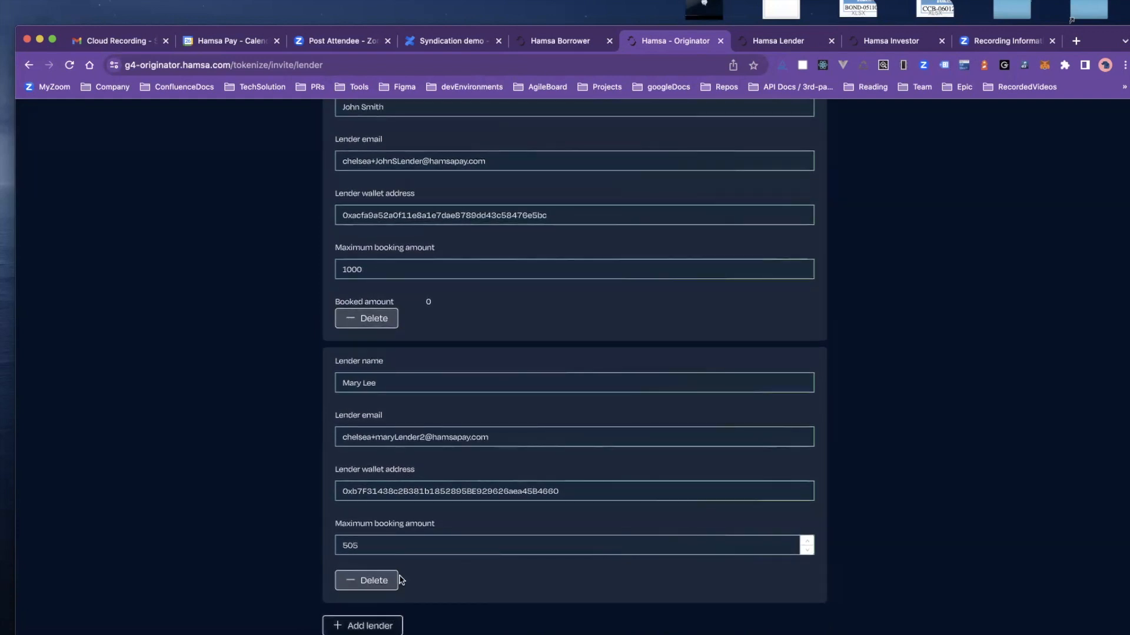
click(353, 619)
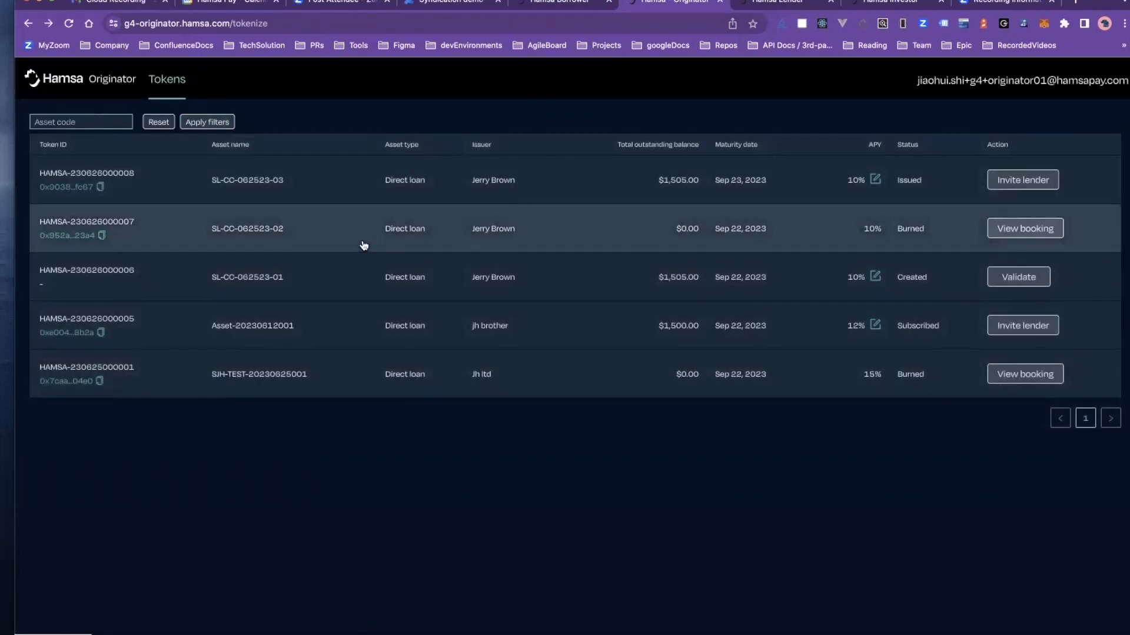
- Open the details of token SL-CC-062523-03, check the parties to the loan, and close the details
click(647, 199)
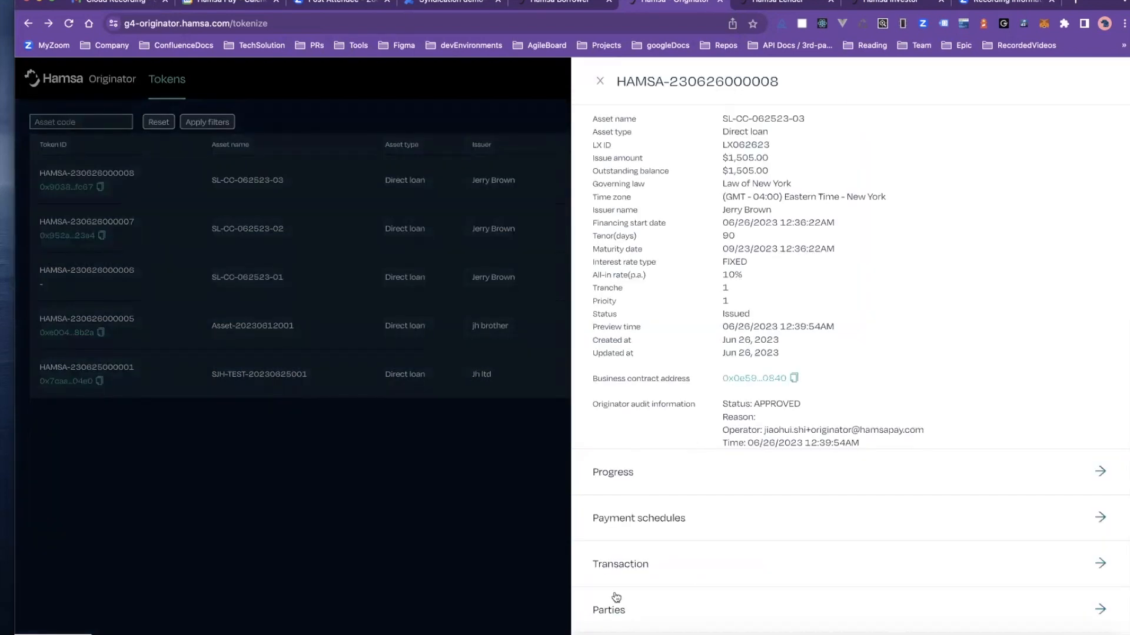
scroll(724, 568, down, 1)
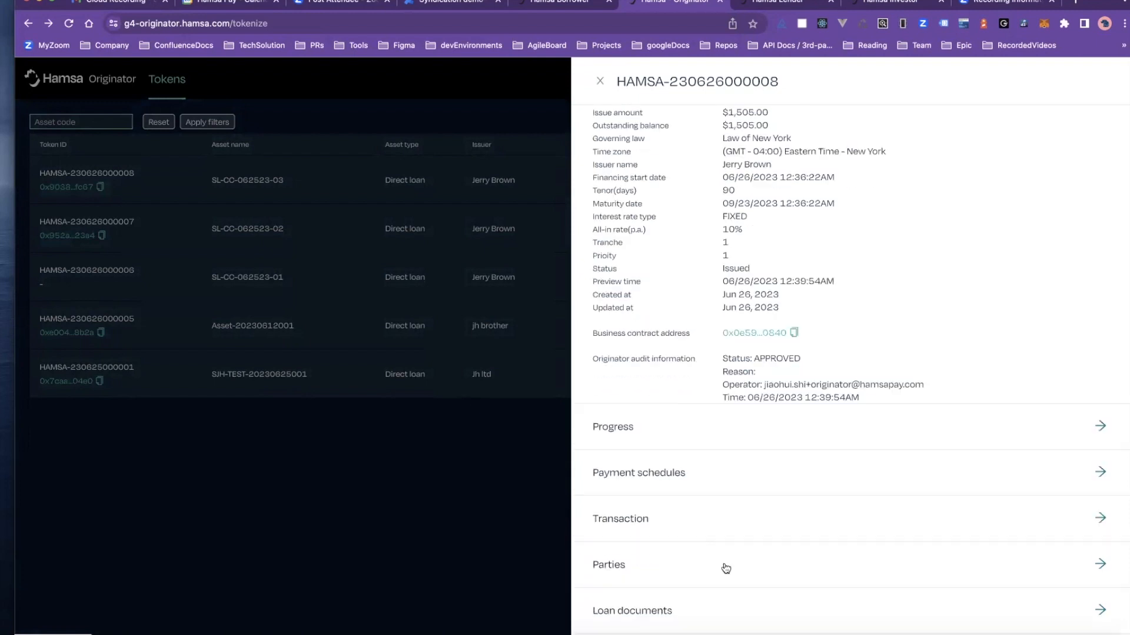
click(629, 570)
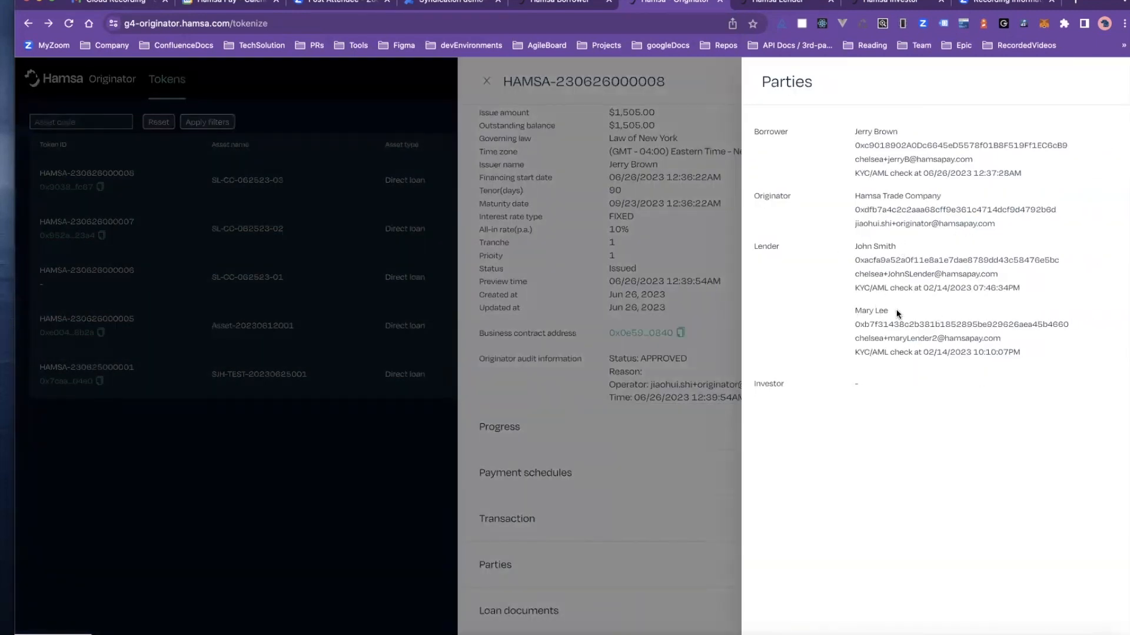
click(412, 511)
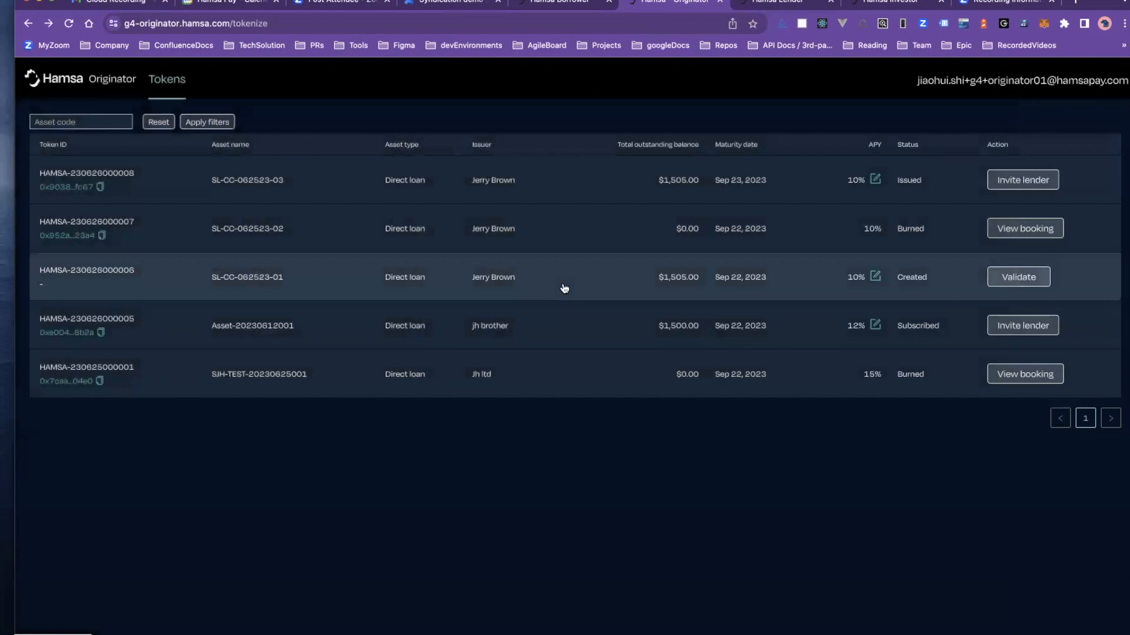
click(599, 81)
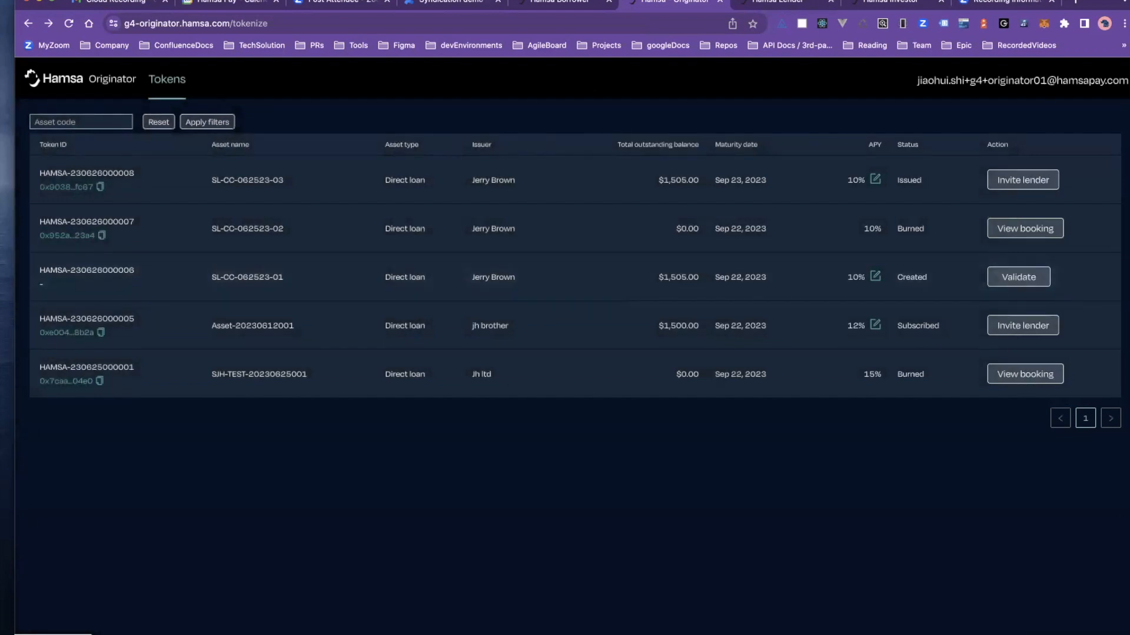
- Switch to Hamsa Lender, connect the MetaMask account SyndicationLoanGLender2 and sign the signature request as lender
click(786, 7)
click(1050, 169)
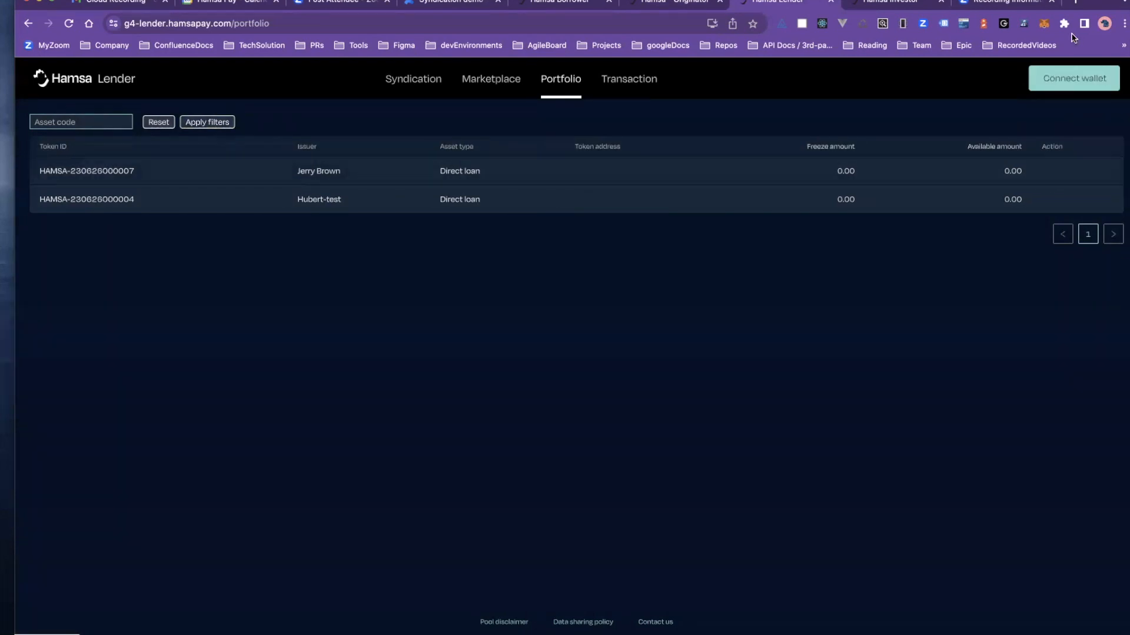
click(1074, 79)
click(950, 325)
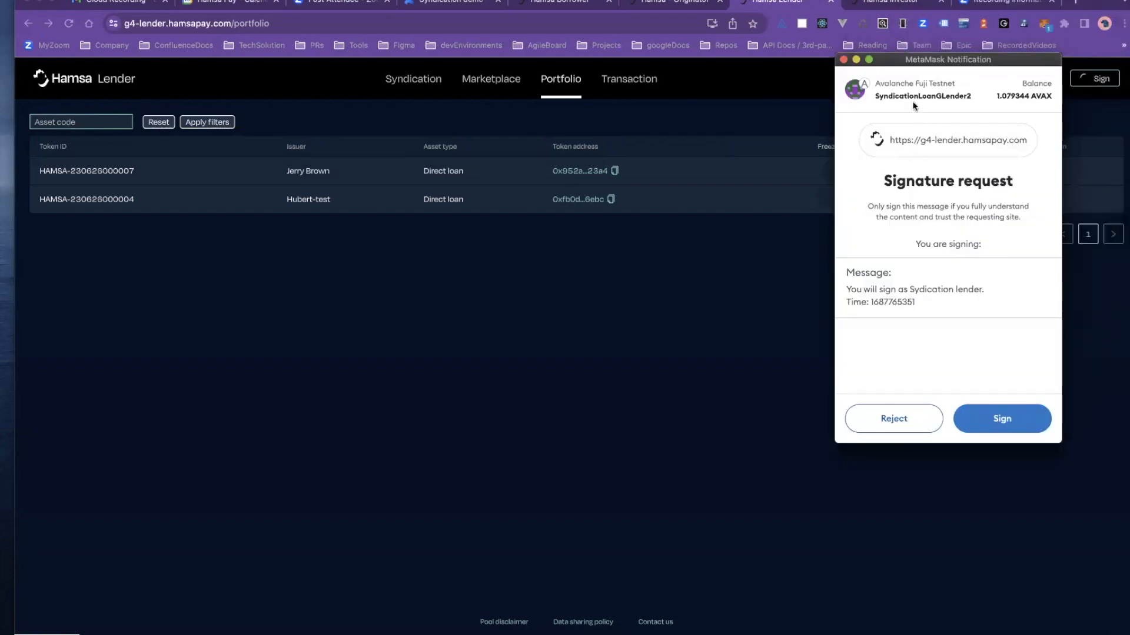
click(987, 424)
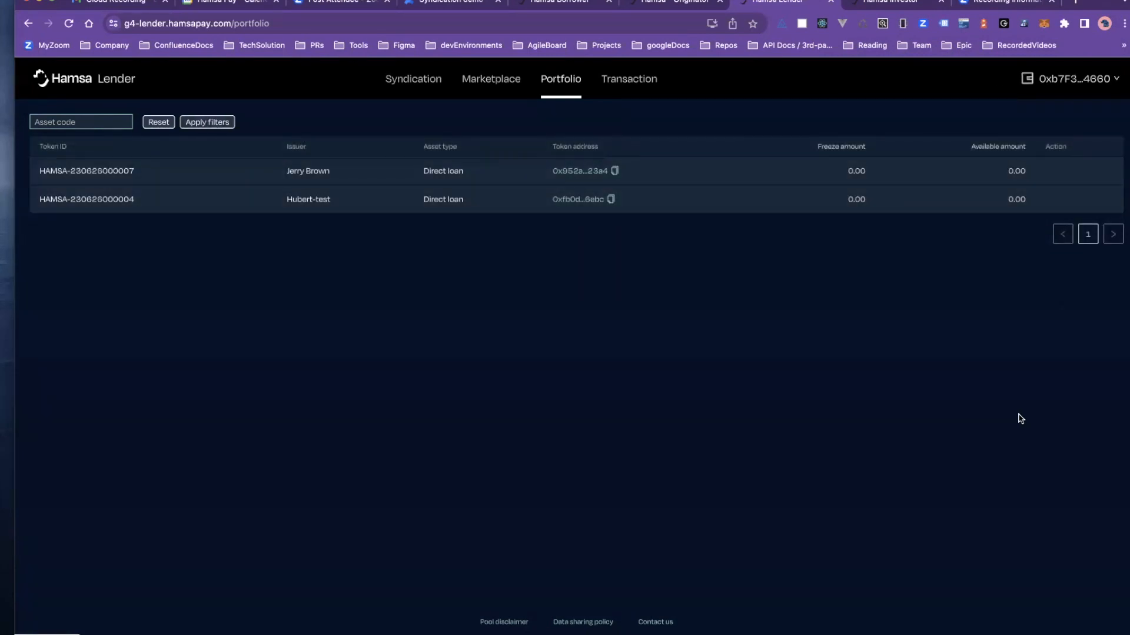
click(413, 82)
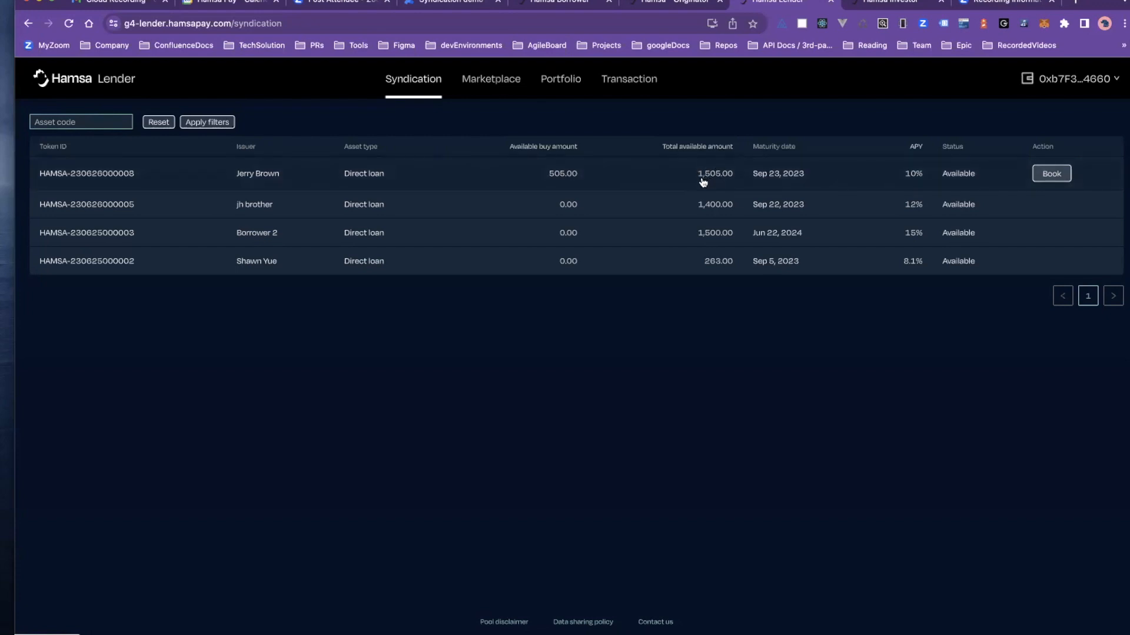
click(1040, 174)
click(509, 241)
text(505)
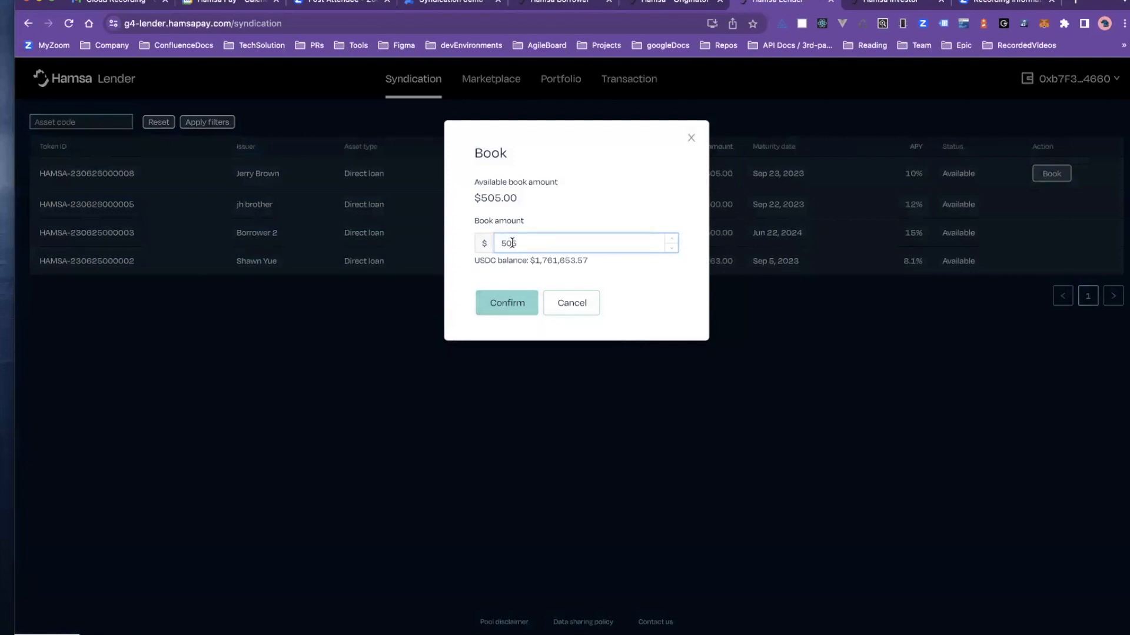
click(499, 313)
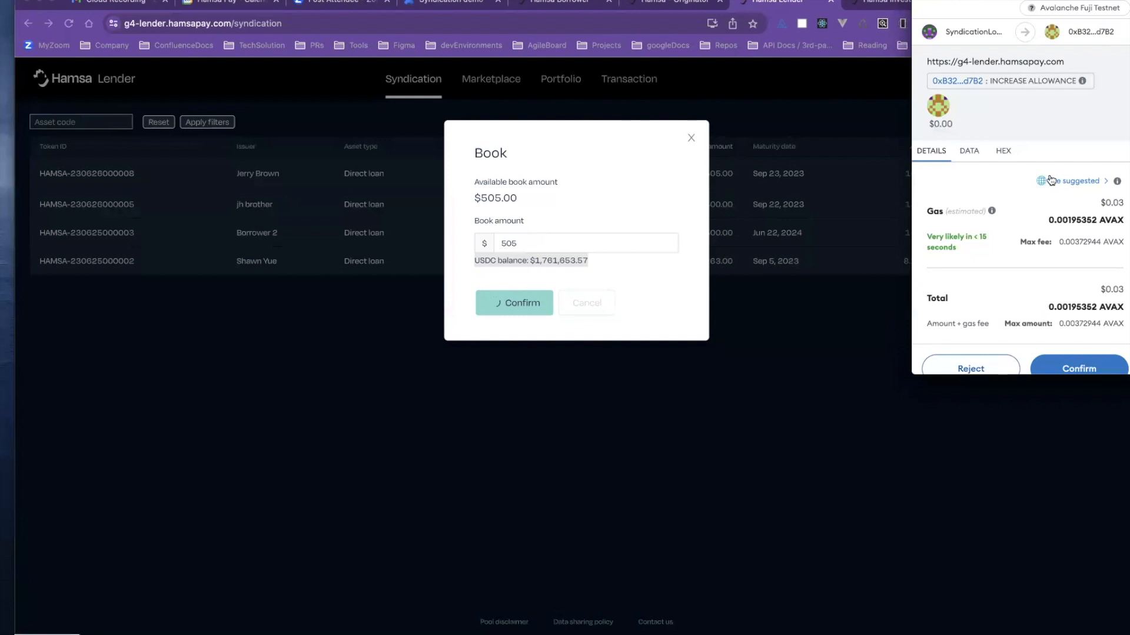
- Approve the Increase Allowance and Booking transactions in MetaMask for the $505 booking
scroll(1047, 176, down, 1)
click(1063, 349)
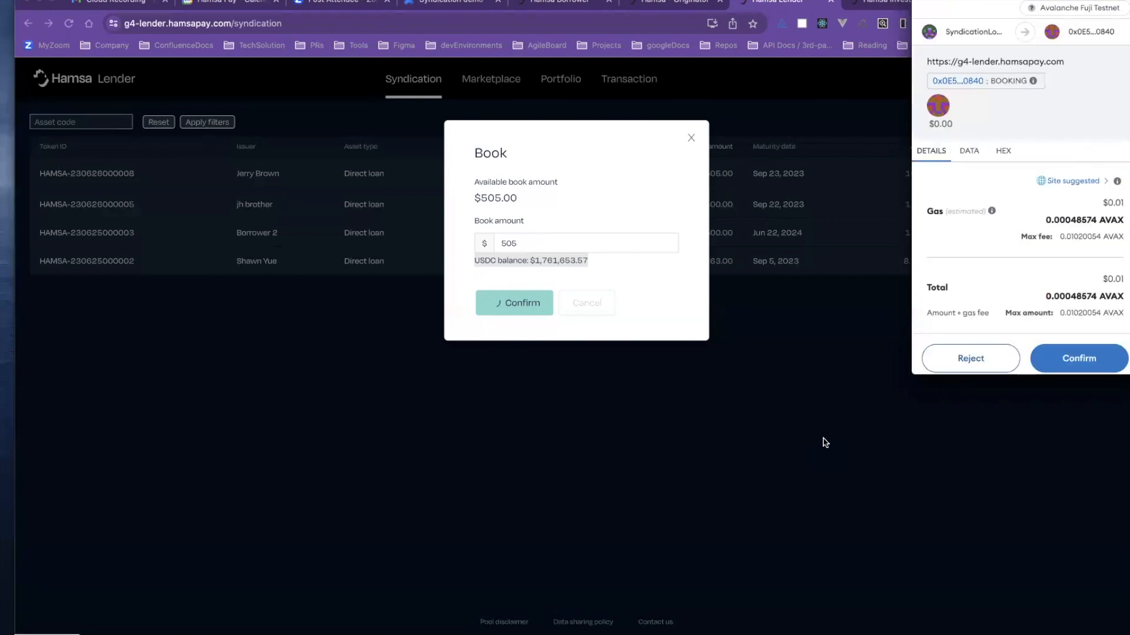
scroll(1068, 341, down, 1)
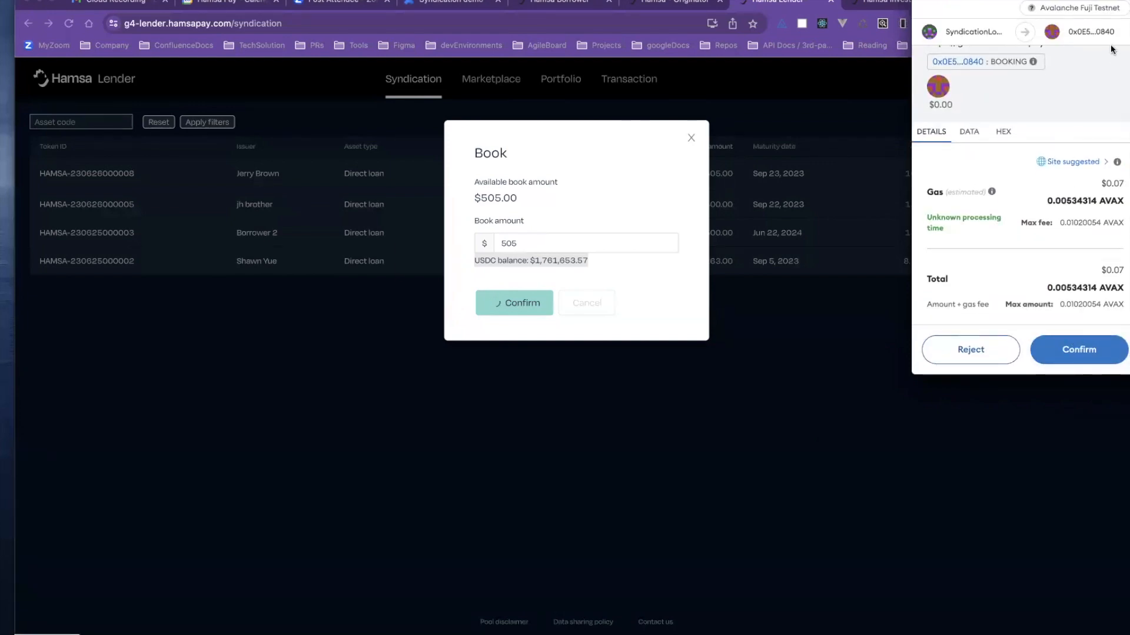
click(1087, 349)
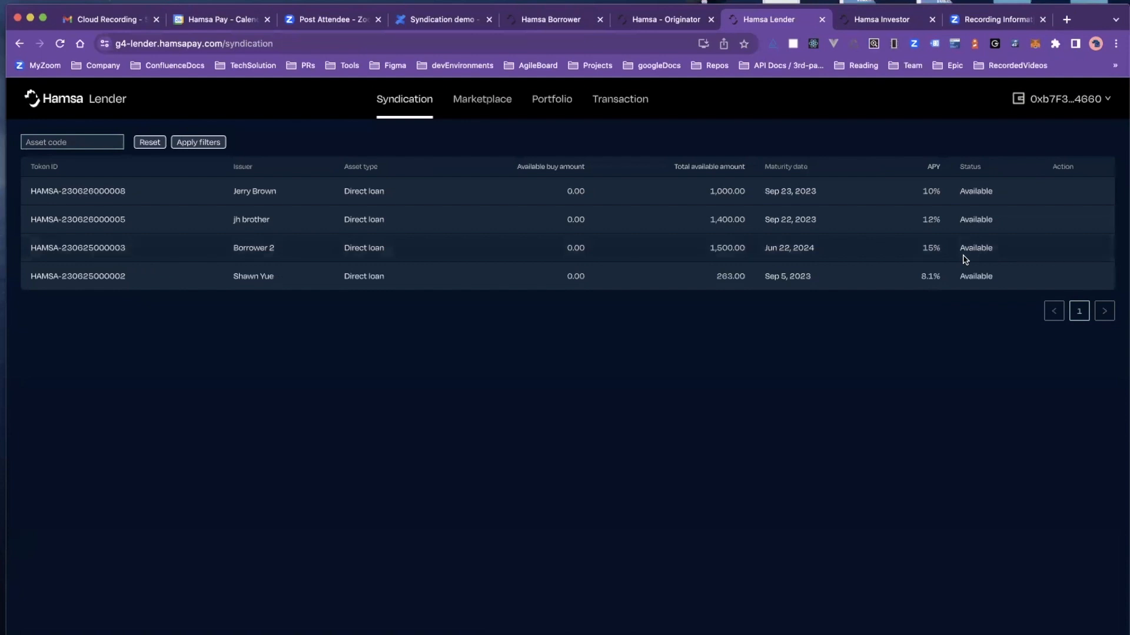
- Disconnect the second lender's wallet from Hamsa Lender and switch MetaMask to the SyndicationLoanGLender account
click(1098, 100)
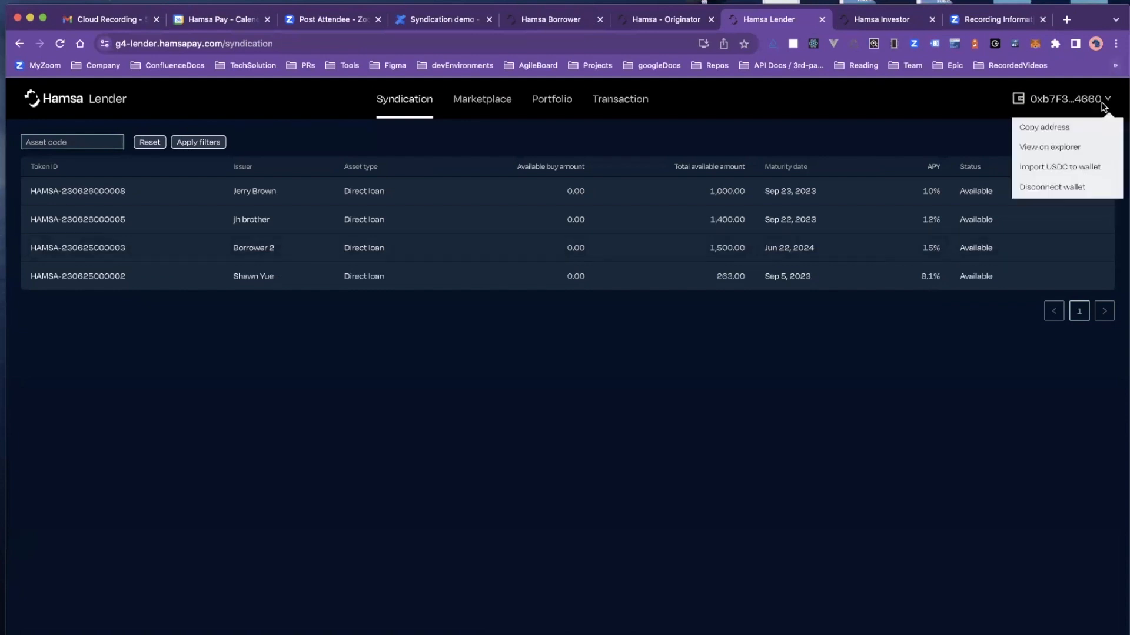
click(1047, 188)
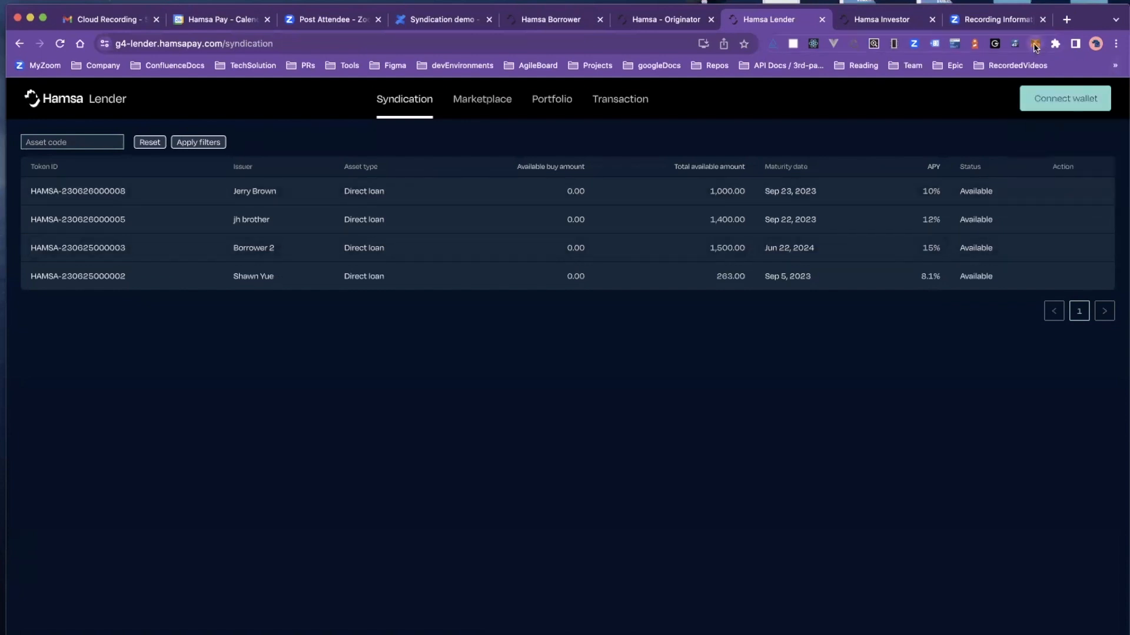
click(1035, 45)
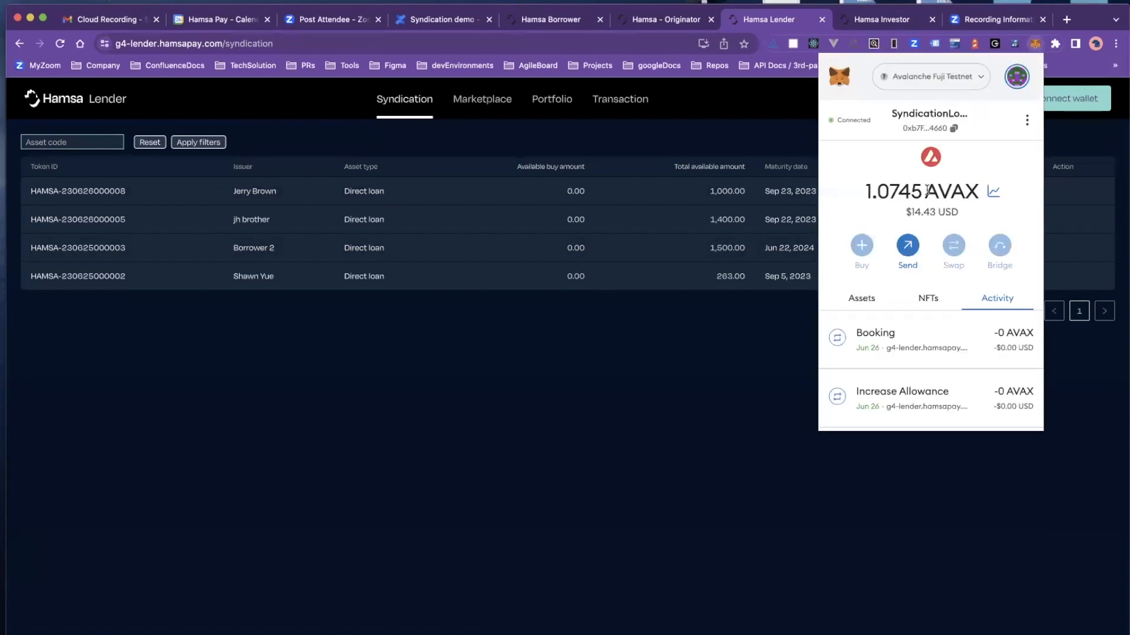
click(1017, 76)
click(916, 159)
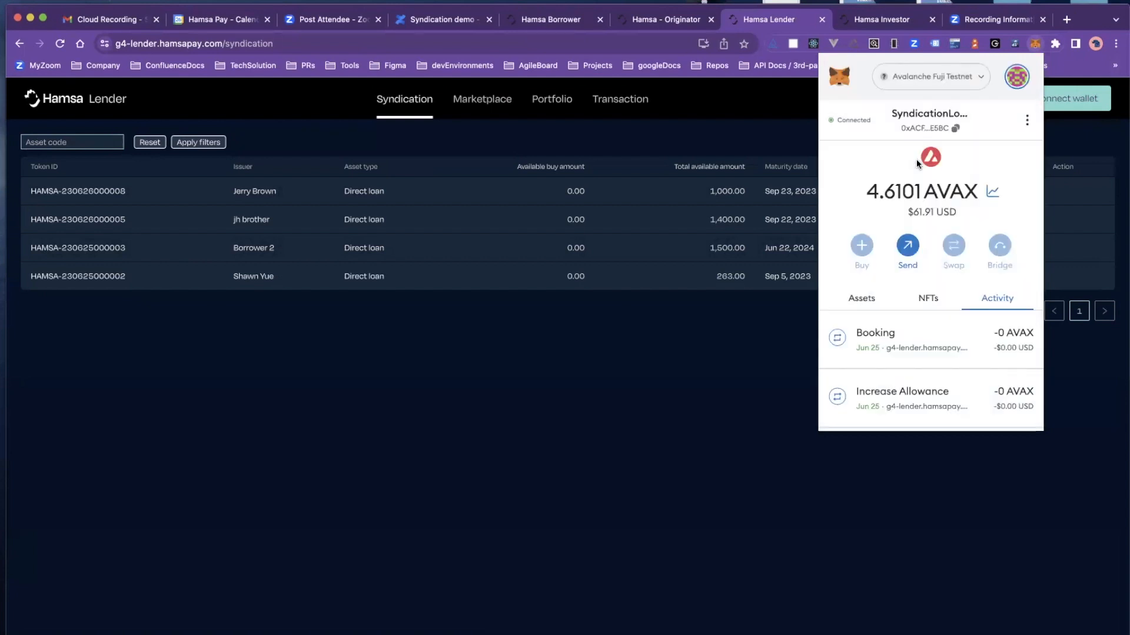
- Connect the SyndicationLoanGLender wallet to Hamsa Lender through MetaMask and sign the signature request as syndication lender
click(1054, 105)
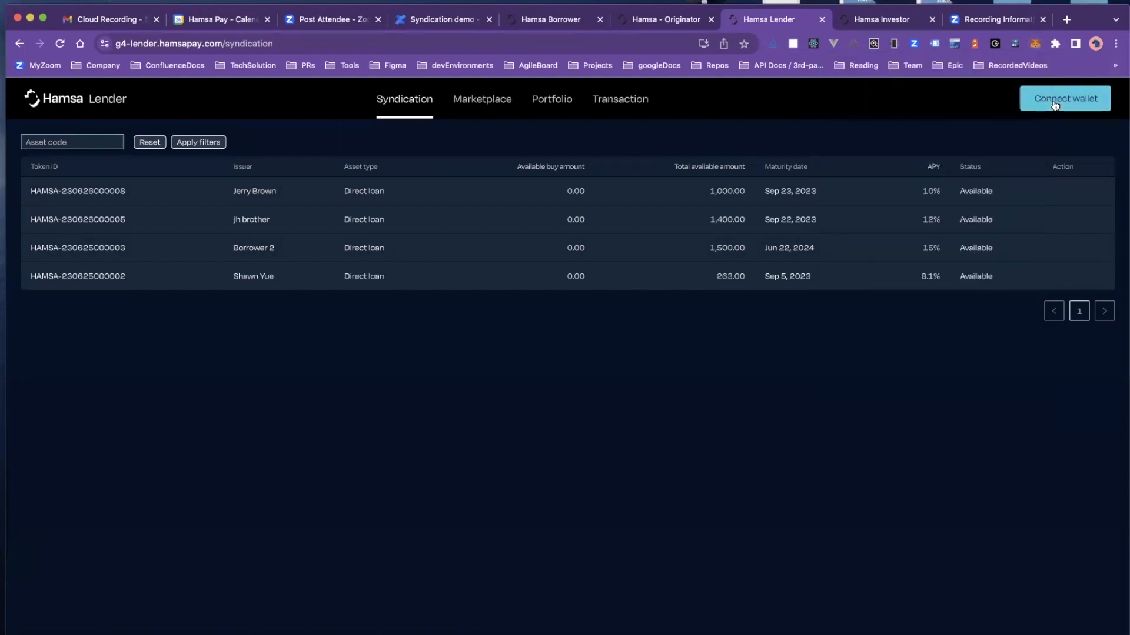
click(1054, 105)
click(951, 337)
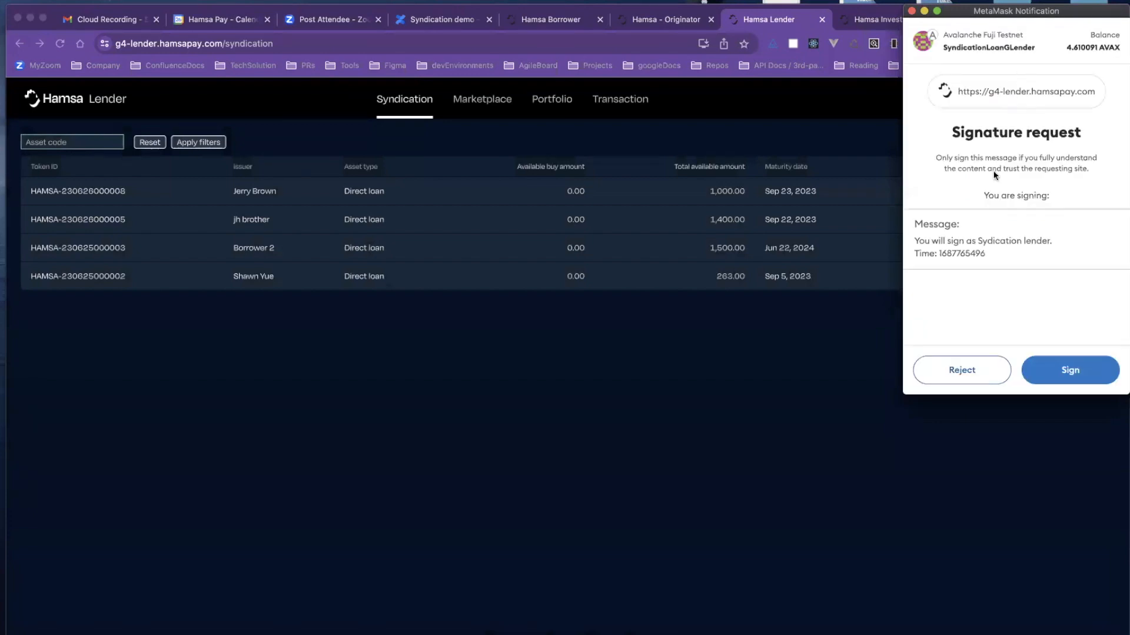
click(1041, 369)
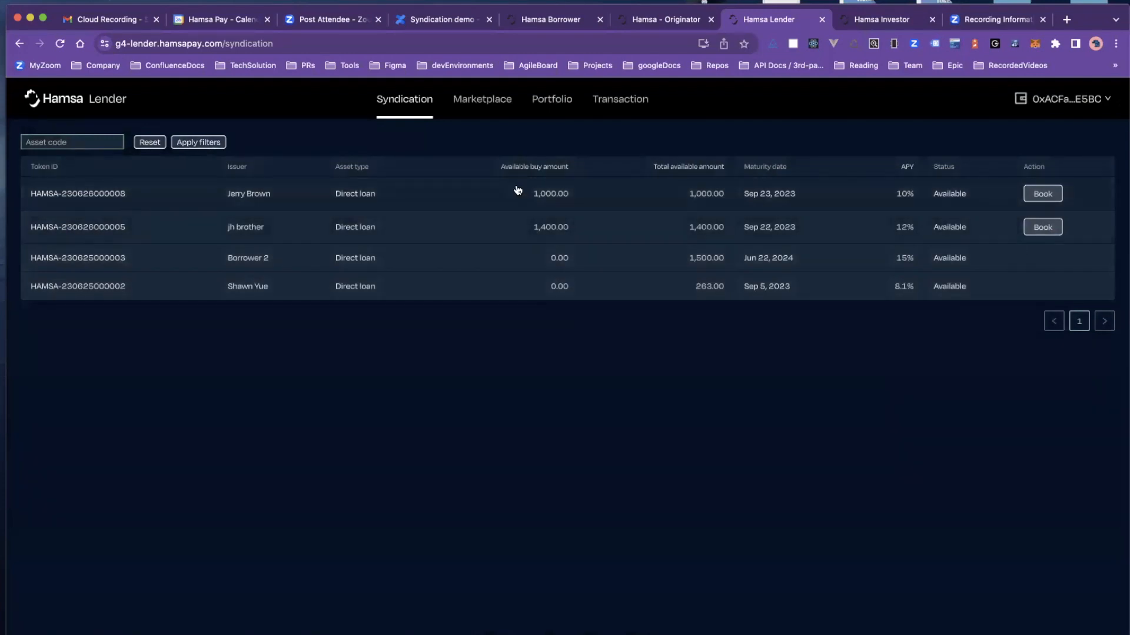
click(1051, 194)
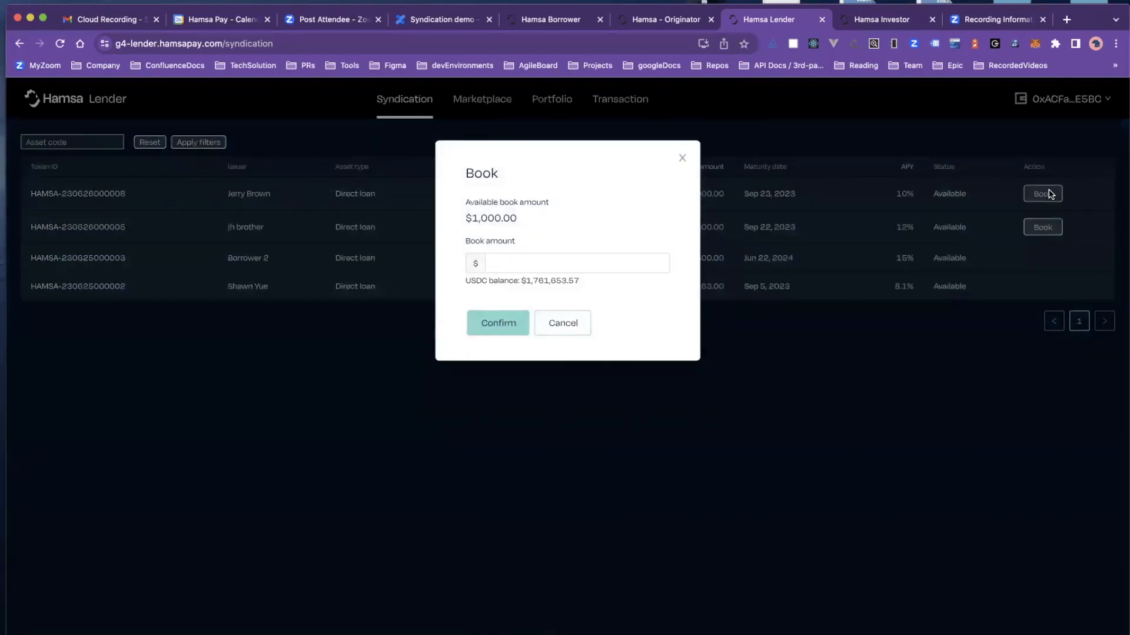
click(622, 260)
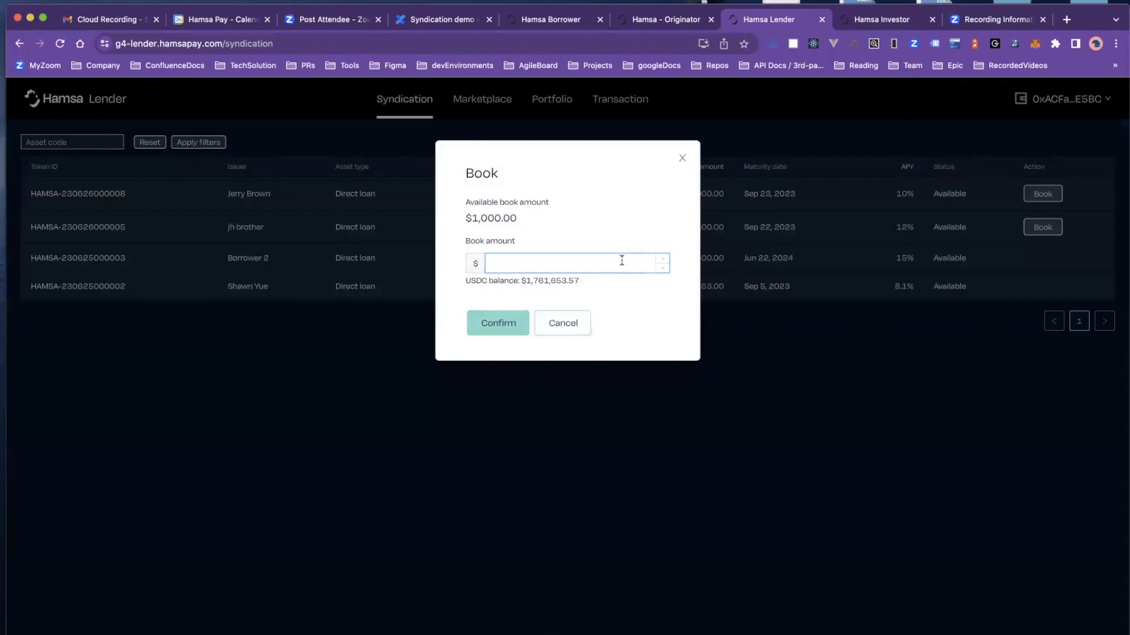
text(1,000)
click(504, 322)
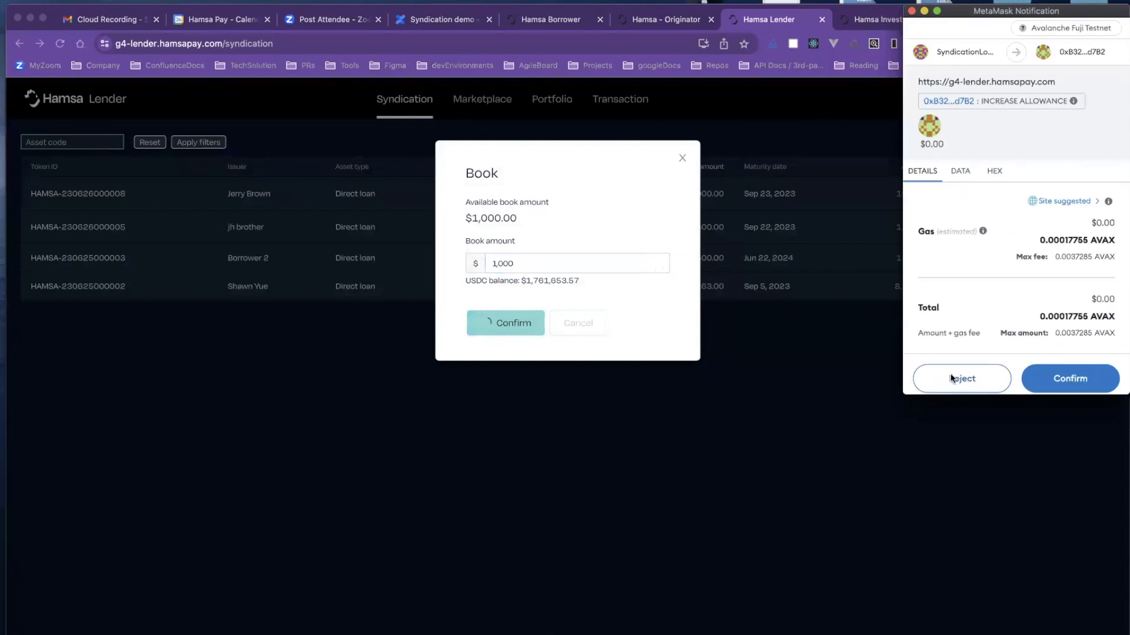
click(1102, 390)
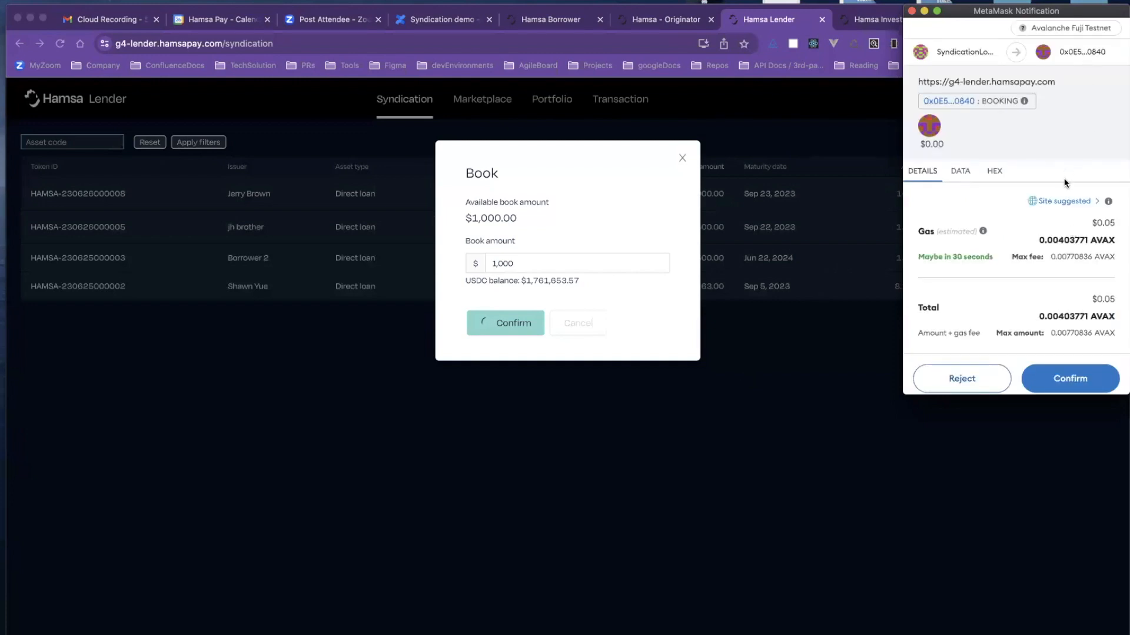
click(1057, 377)
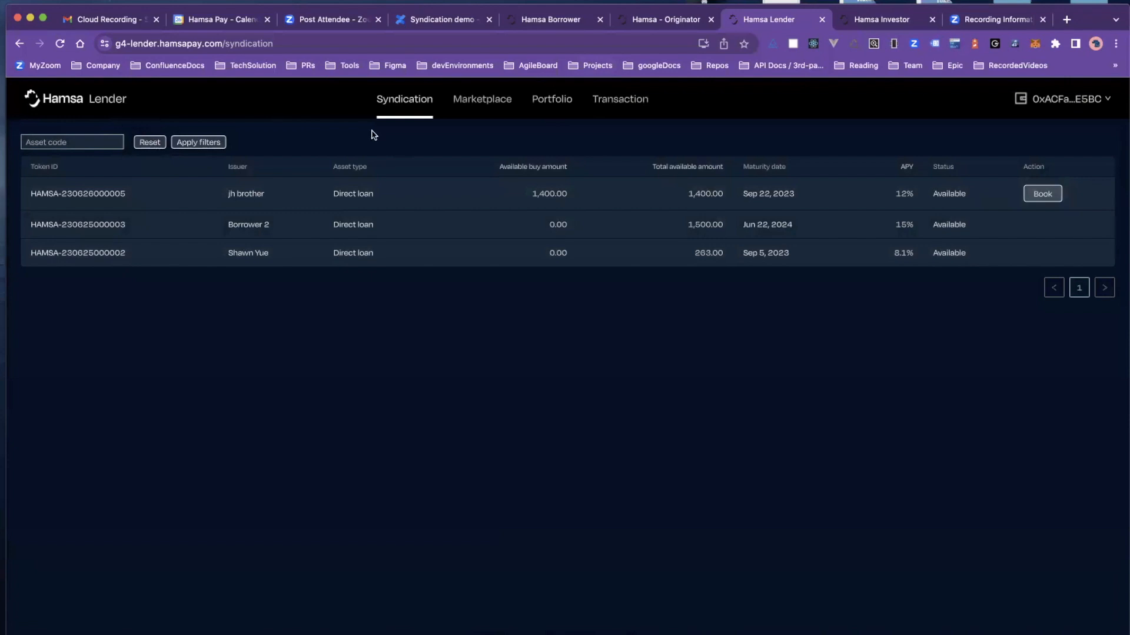
- Switch to Hamsa Originator, refresh the token list, confirm the booking review of SL-CC-062523-03 and reopen its booking to check the DocuSign status
click(643, 24)
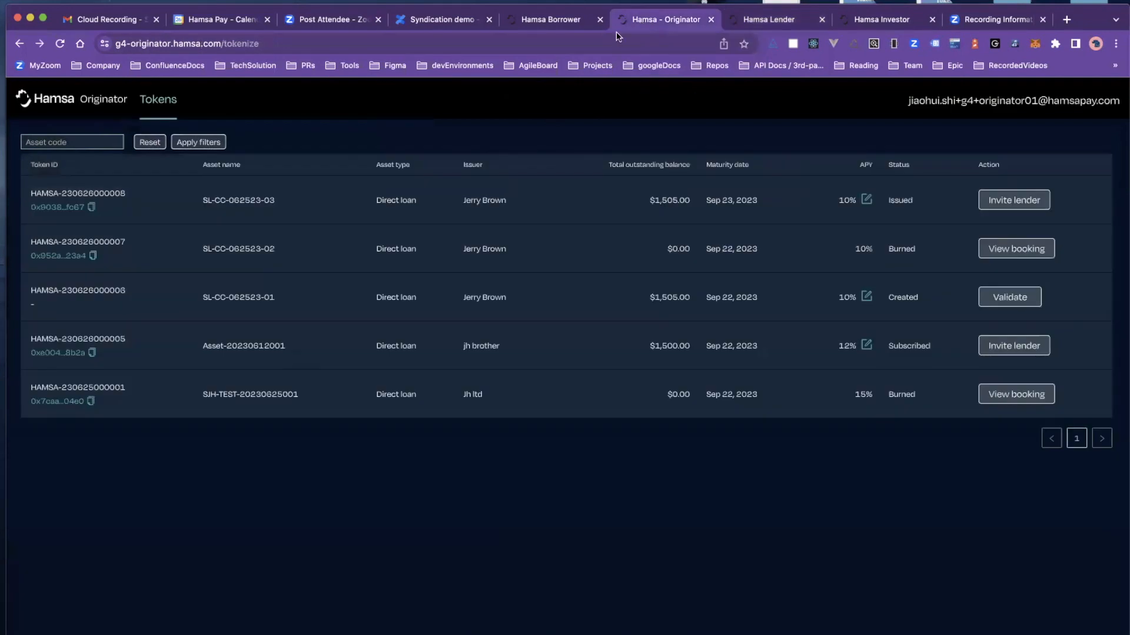
click(202, 142)
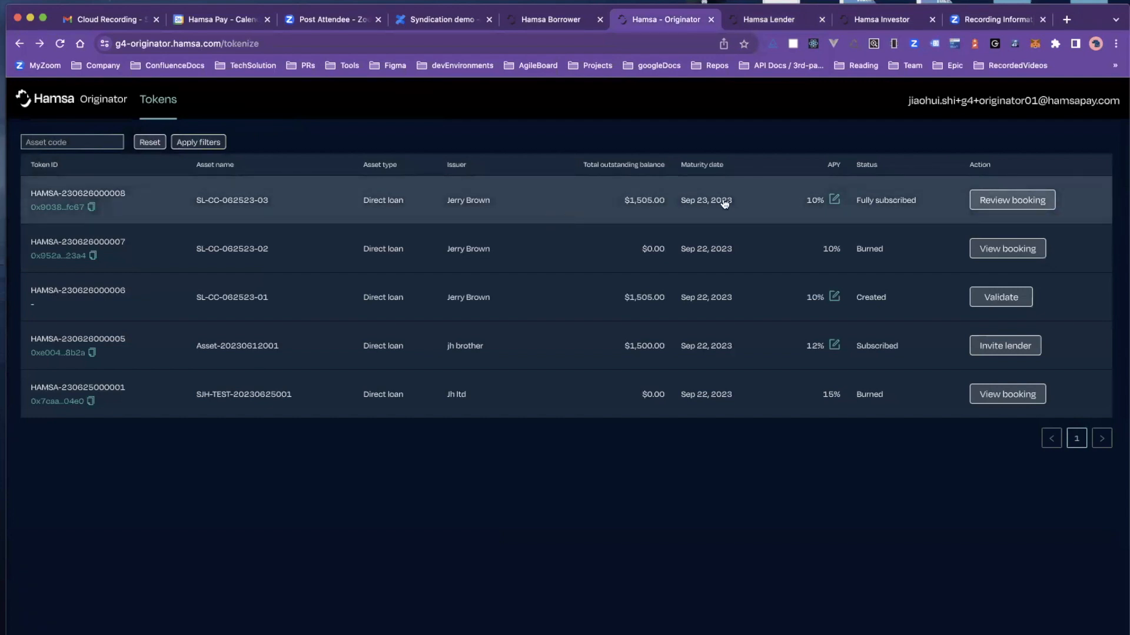
click(989, 203)
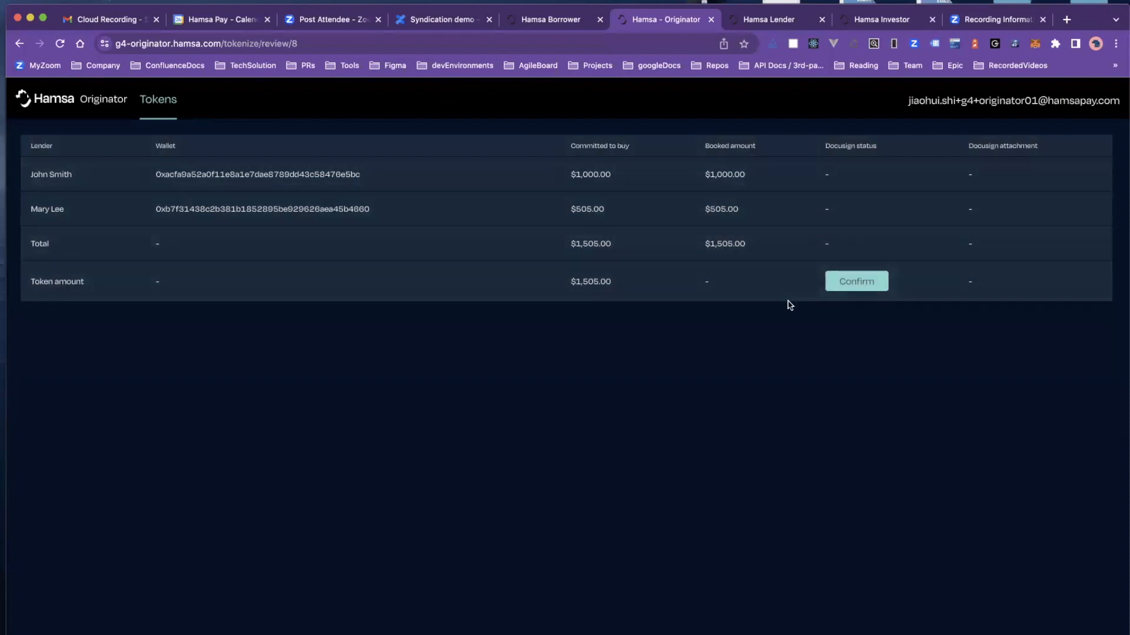
click(864, 281)
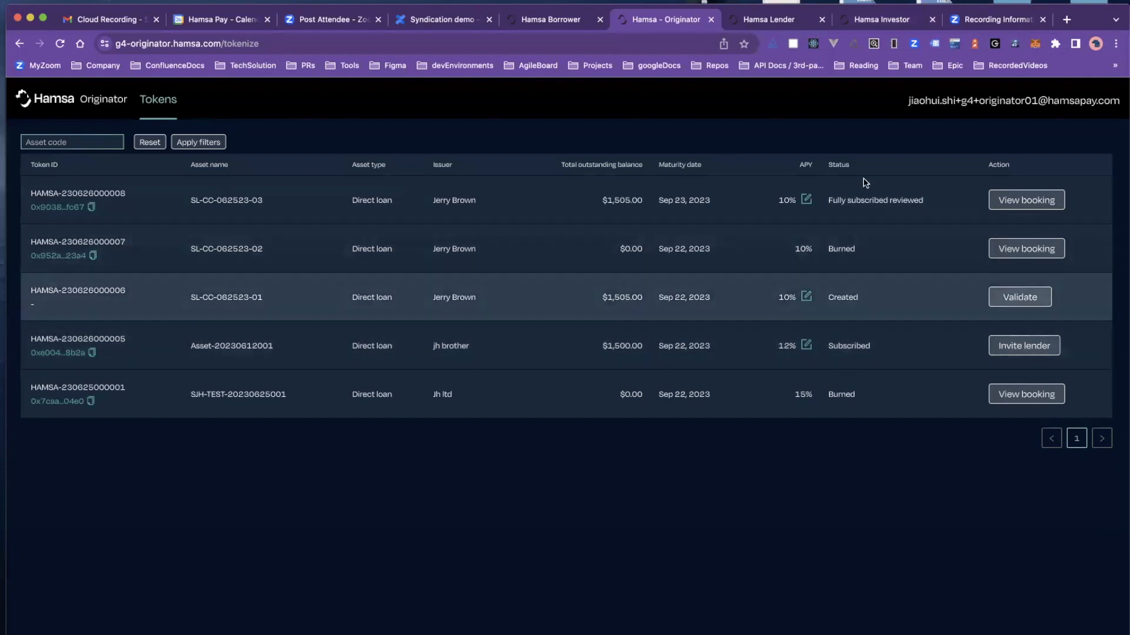
click(1001, 200)
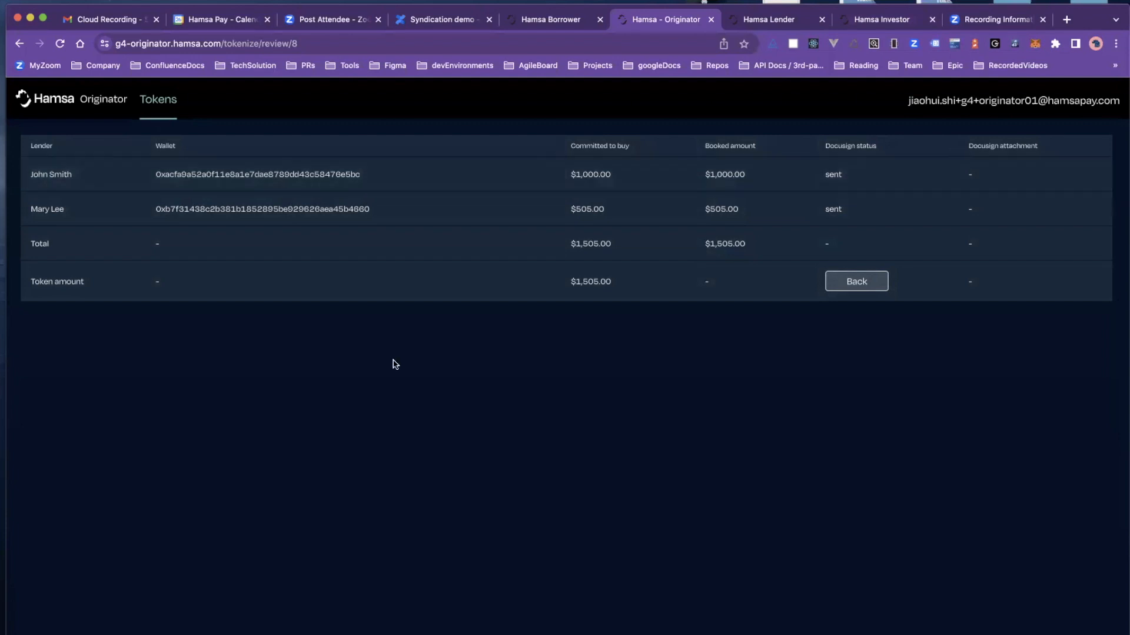
- Switch to the Gmail inbox, open the "Please DocuSign: Syndication loan agreement.pdf" conversation and open the first lender's document for review
click(96, 23)
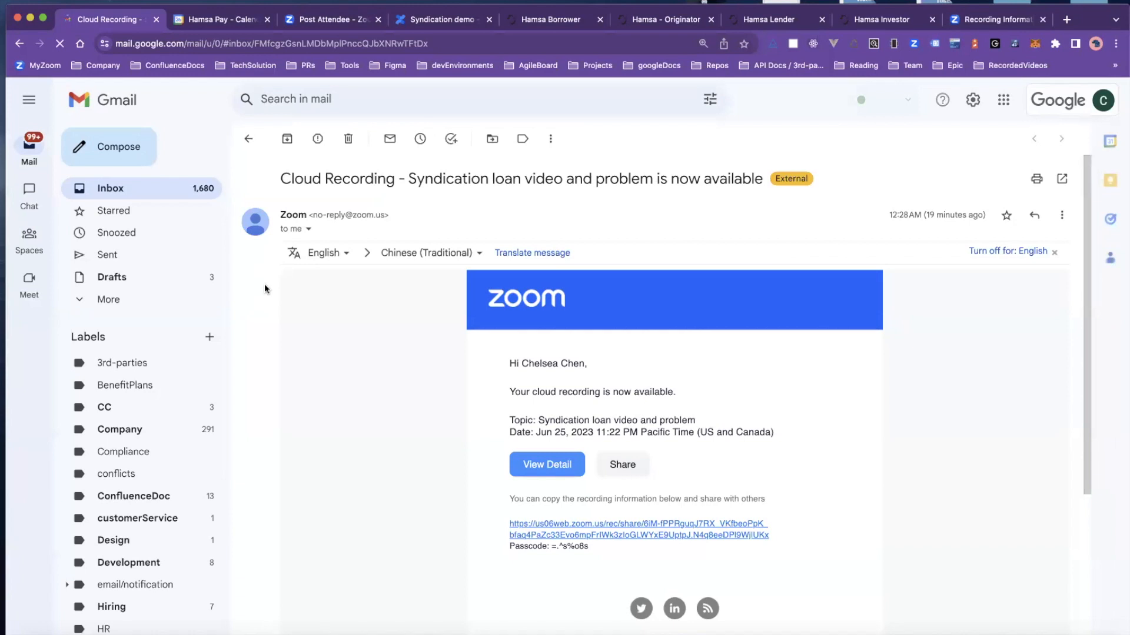
click(139, 193)
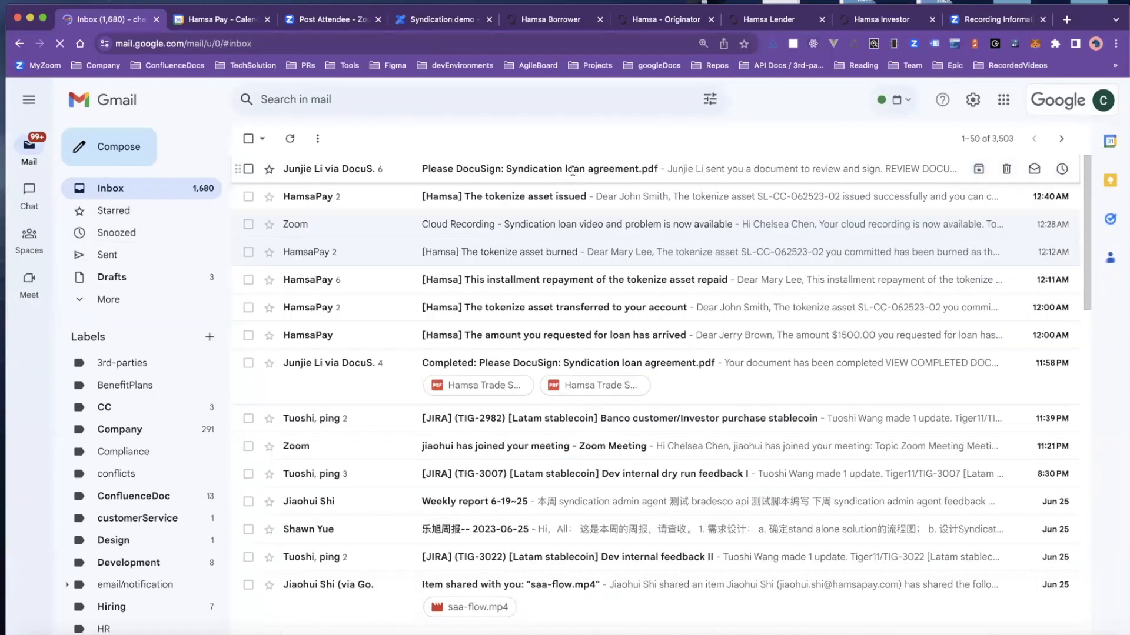
click(572, 170)
scroll(647, 382, down, 4)
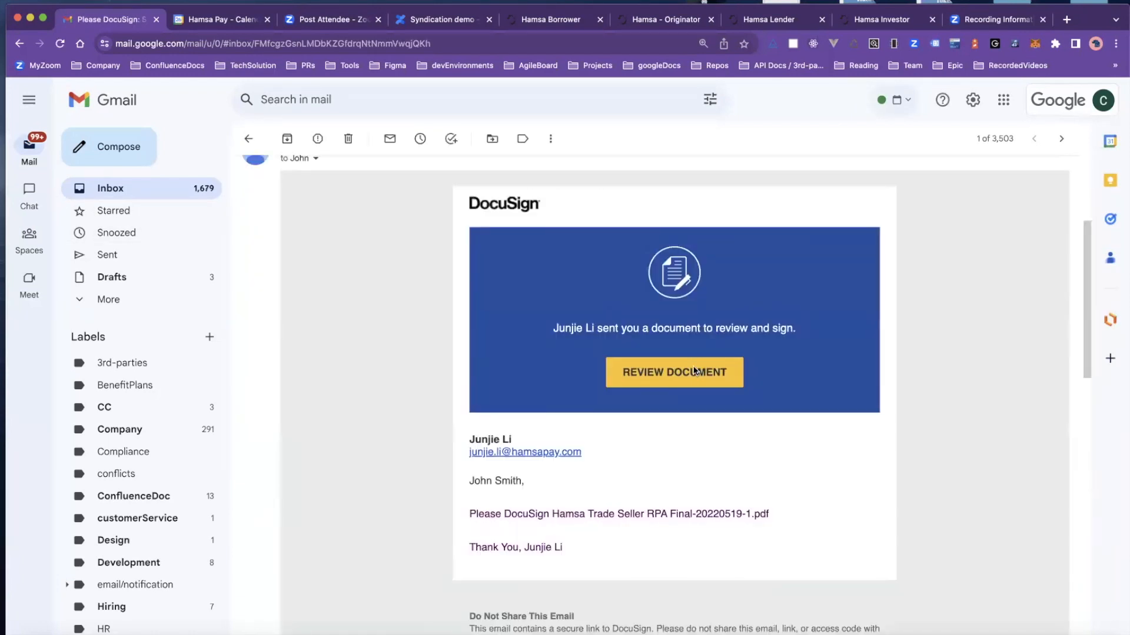
click(694, 371)
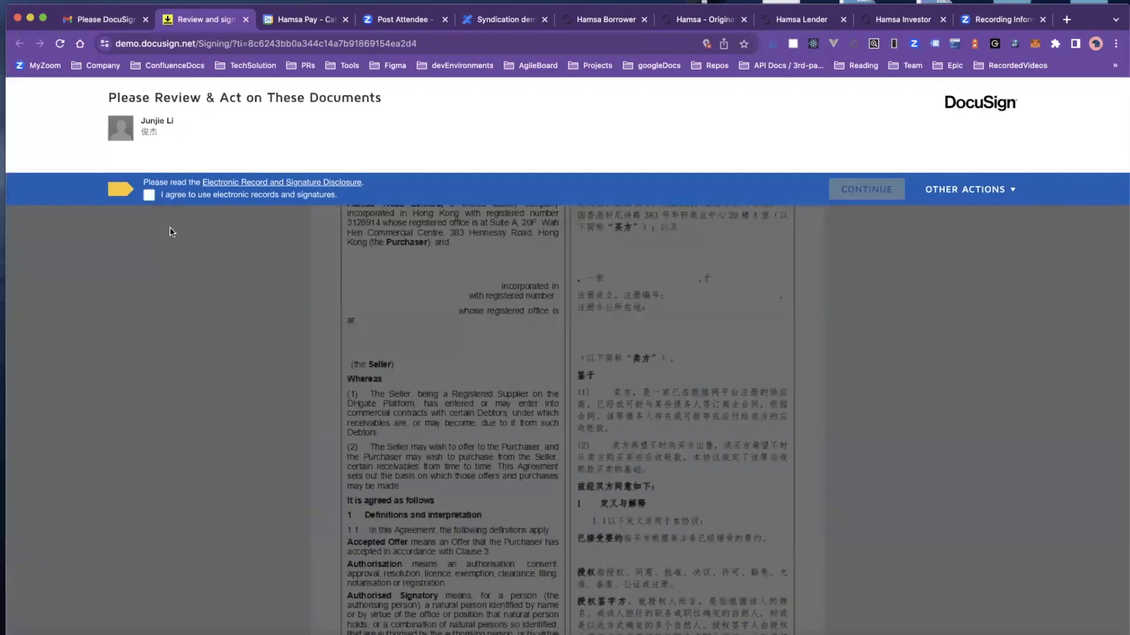
- Agree to use electronic records and signatures, and sign the first lender's agreement by adopting the suggested signature
click(149, 195)
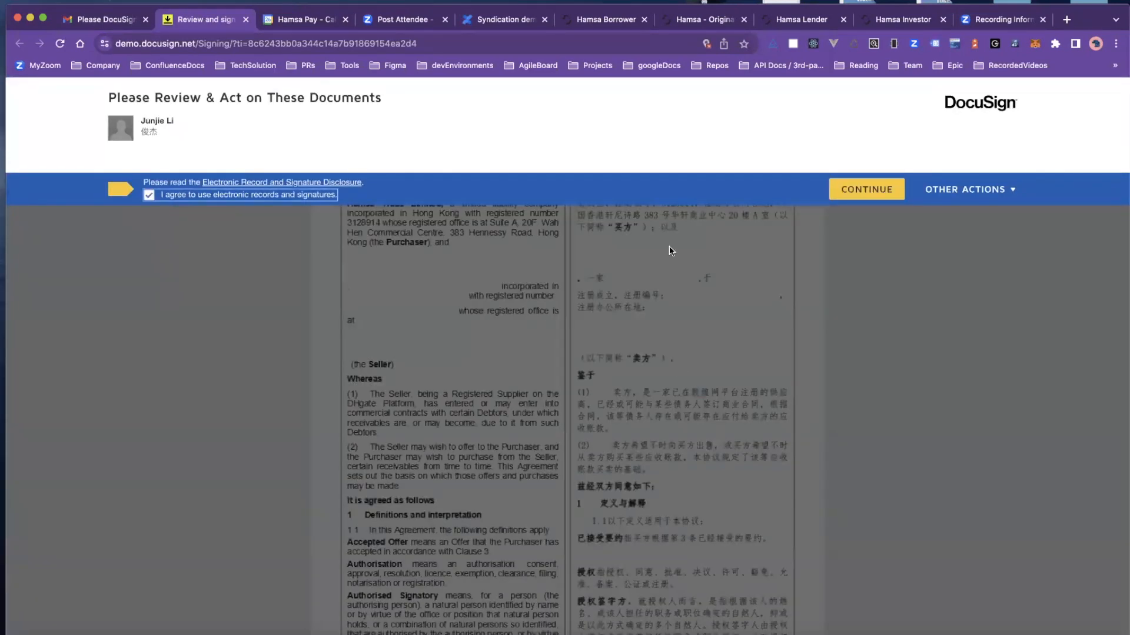
click(874, 191)
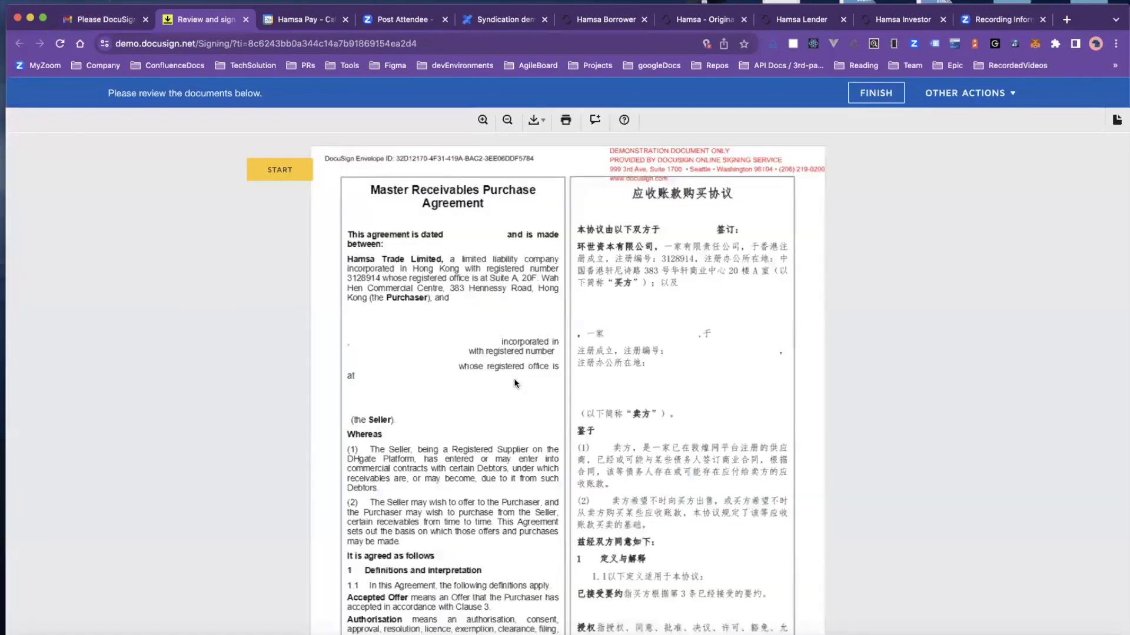
click(265, 171)
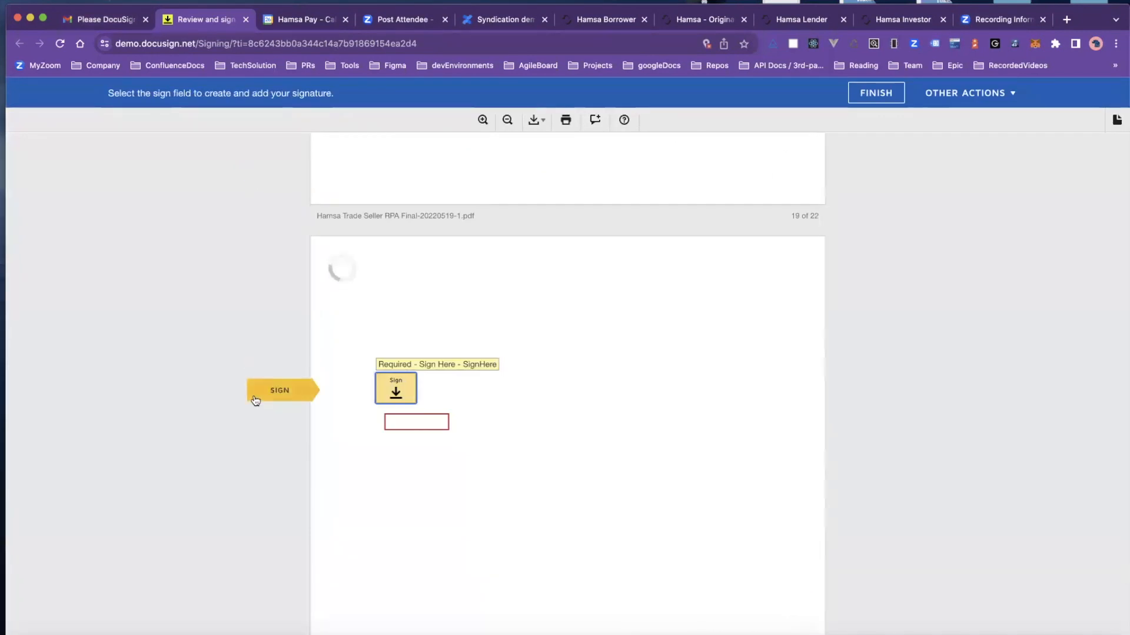
click(256, 393)
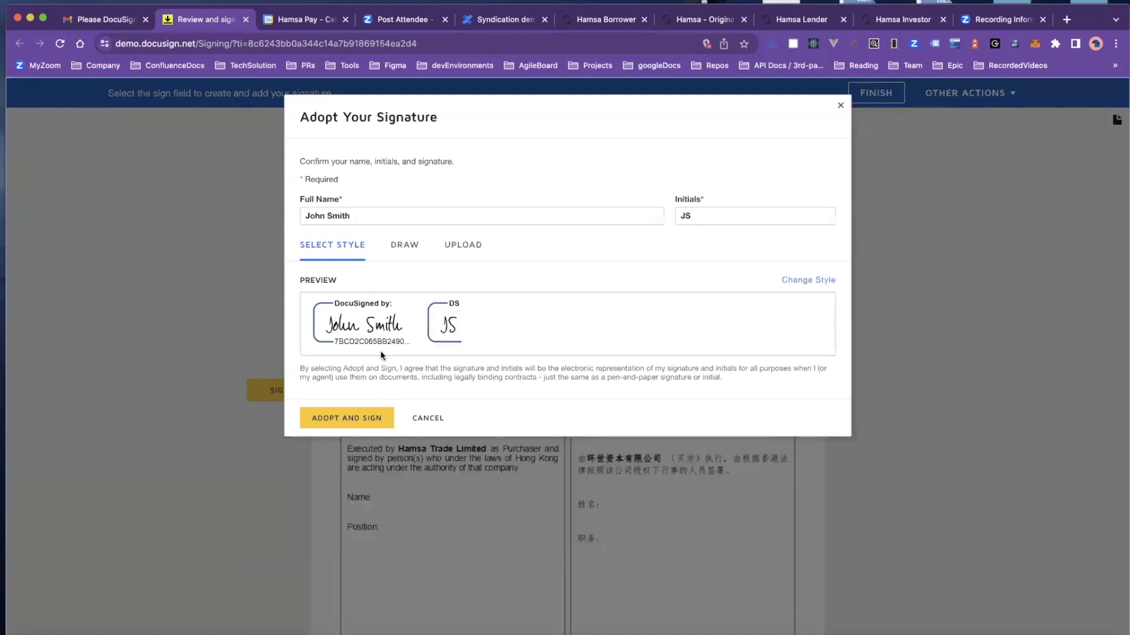
click(344, 427)
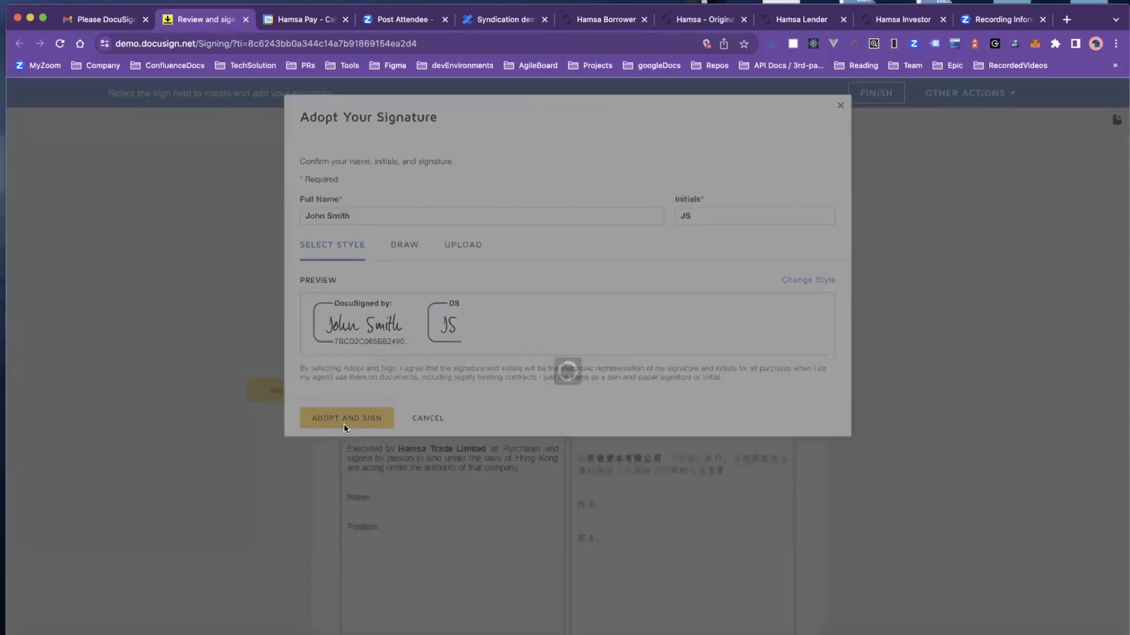
- Return to the DocuSign conversation in Gmail and open the second lender's document for review
click(108, 22)
scroll(434, 383, down, 10)
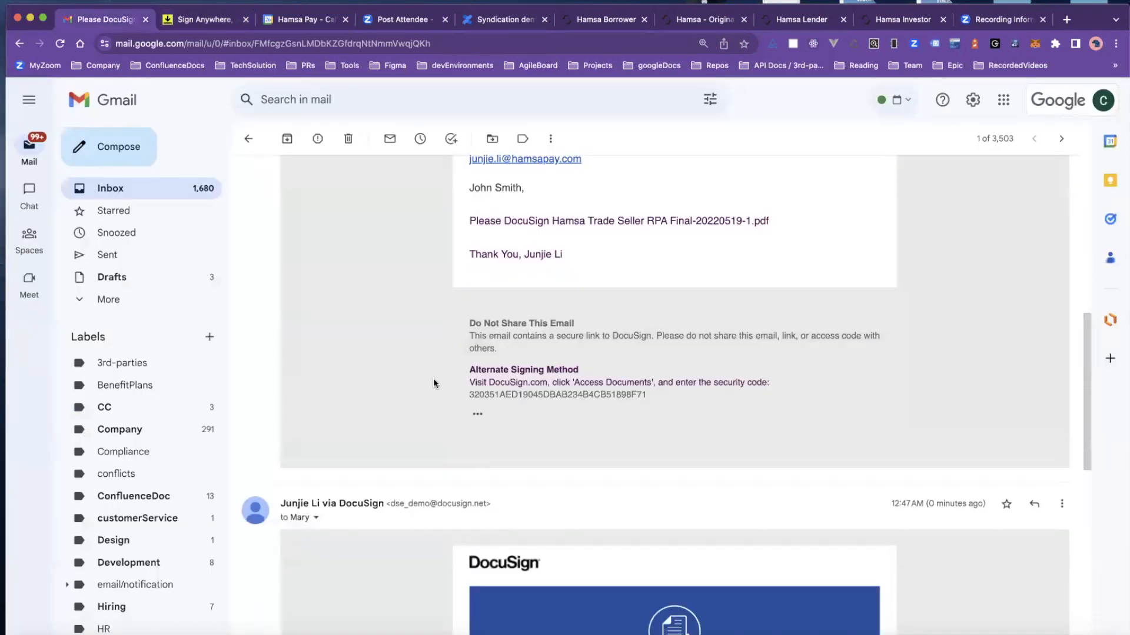
scroll(434, 383, up, 3)
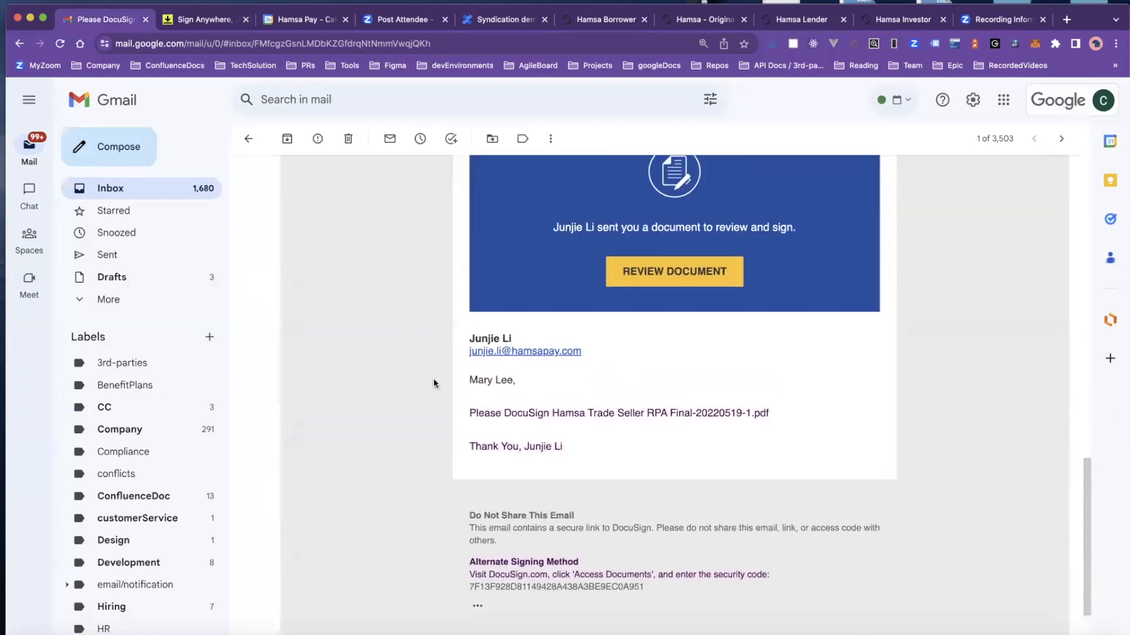
click(708, 266)
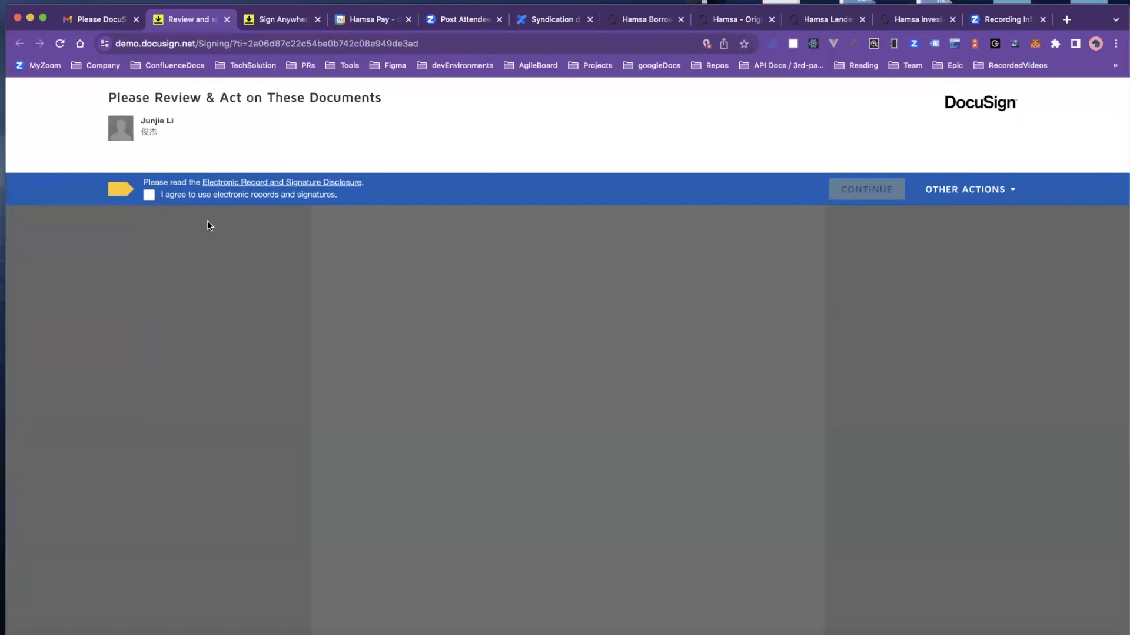
- Agree to use electronic records and signatures, and complete the second lender's agreement with the adopted signature
click(150, 196)
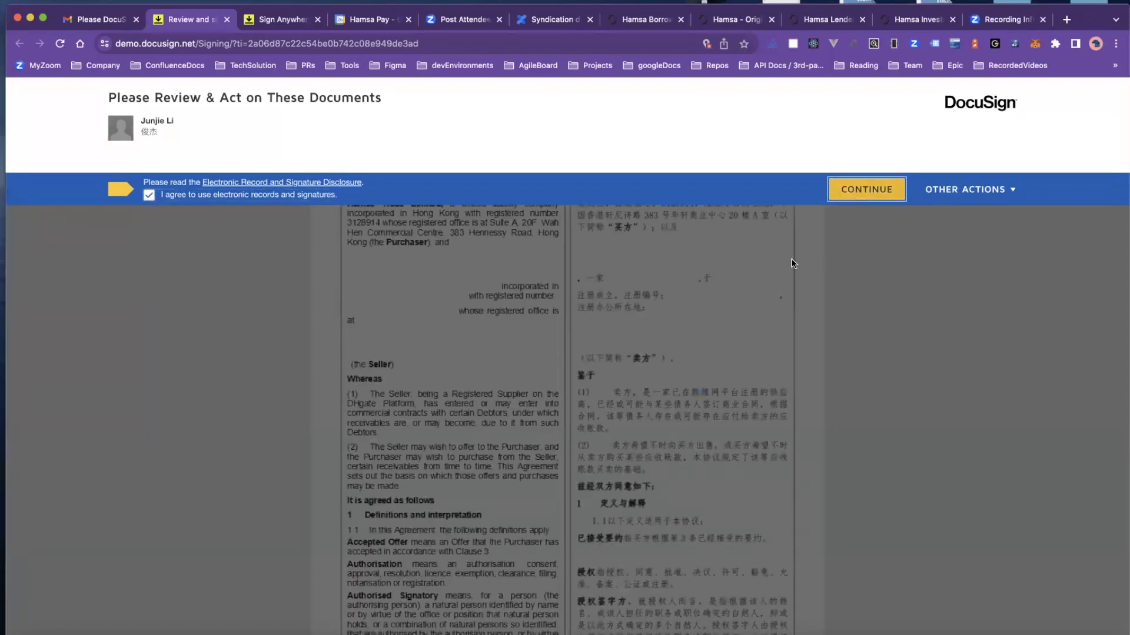
scroll(645, 402, down, 15)
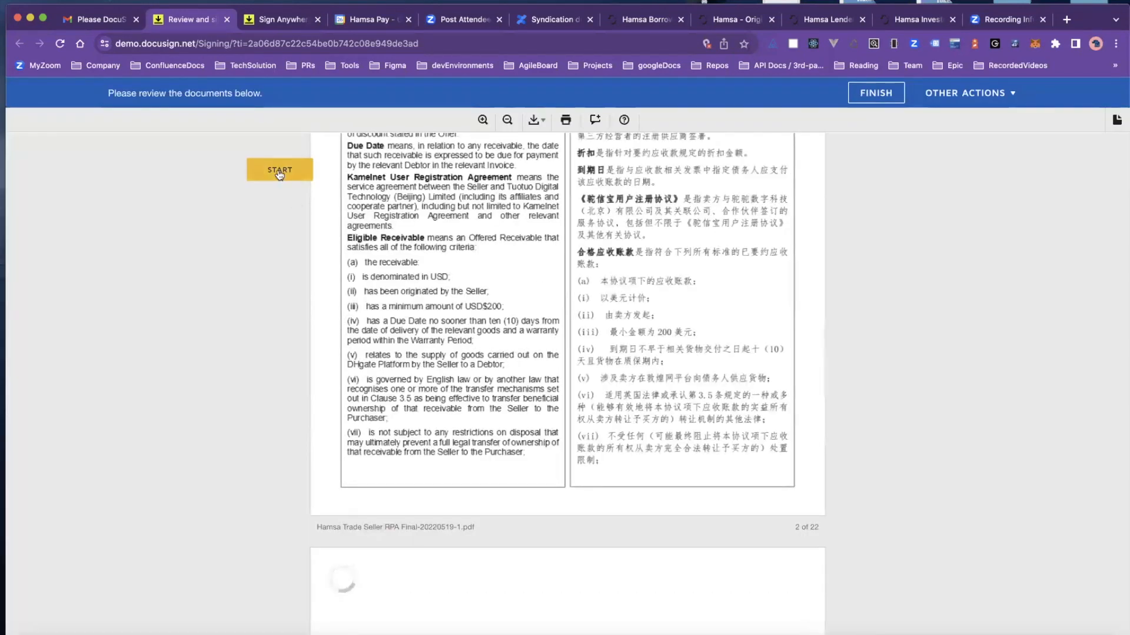
click(280, 175)
click(404, 377)
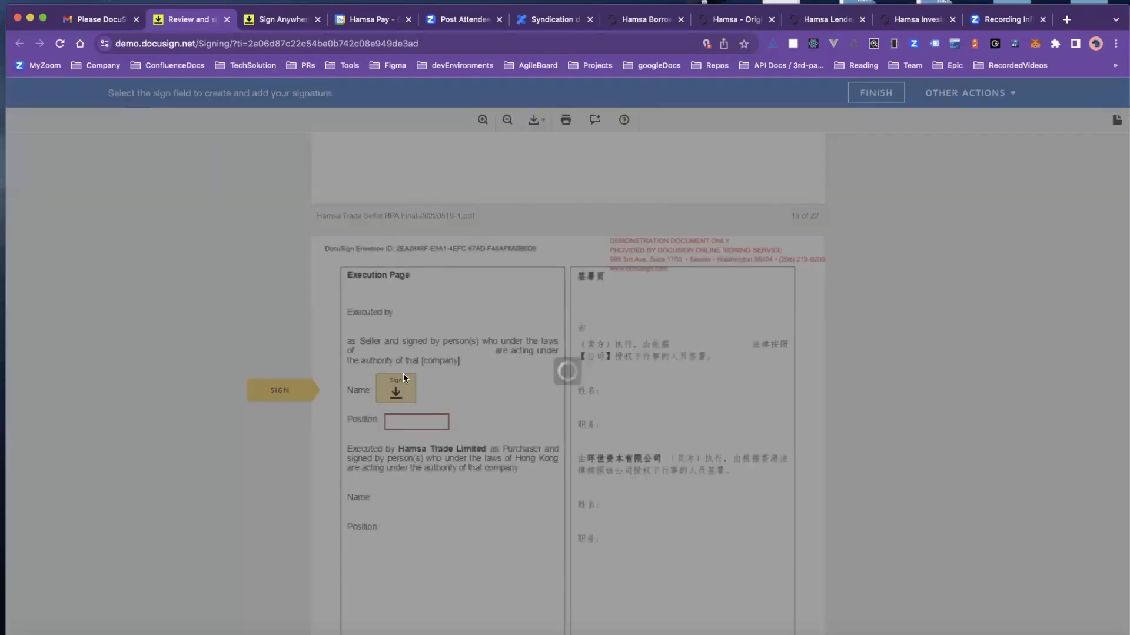
click(343, 417)
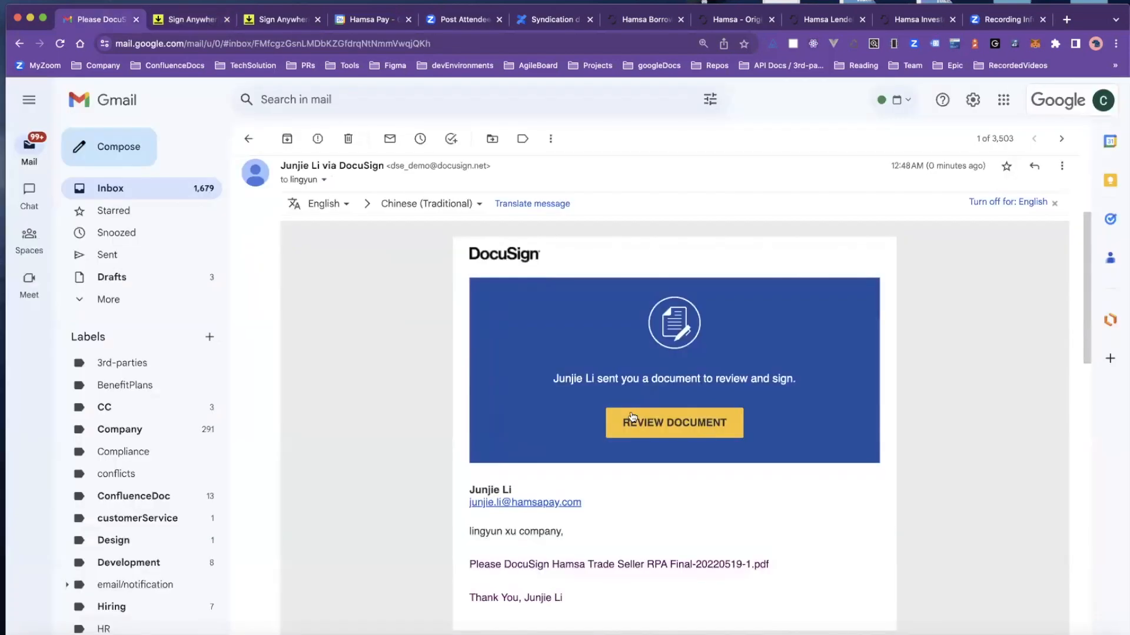
- Open the countersigning document from the DocuSign email in Gmail, sign as purchaser under the first lender's signature, and finish it
click(632, 415)
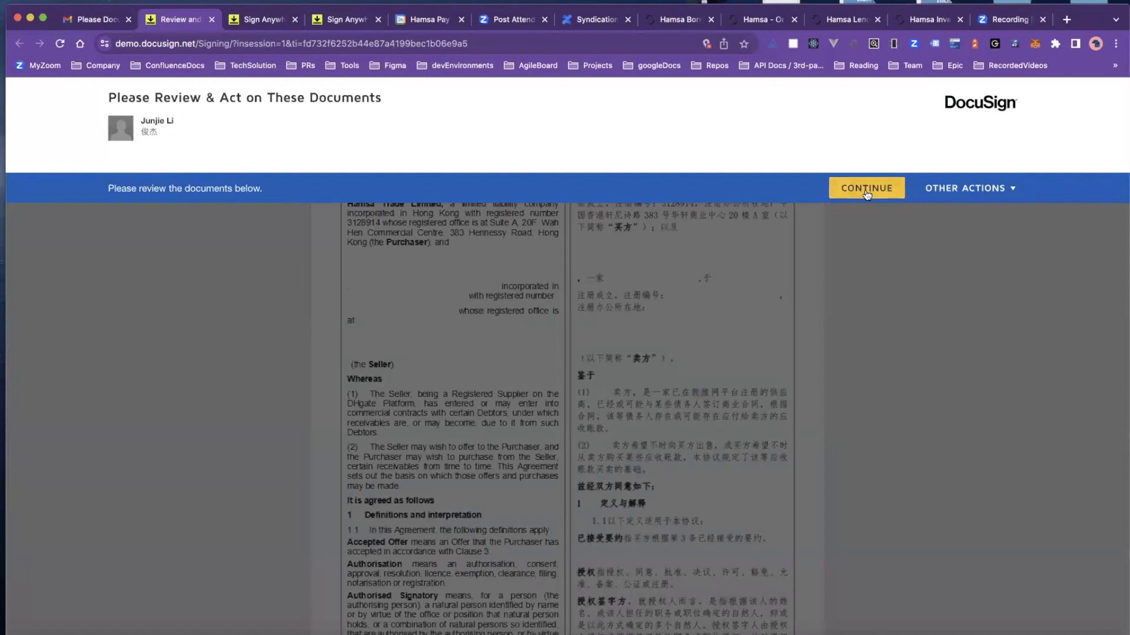
click(867, 189)
scroll(545, 443, down, 7)
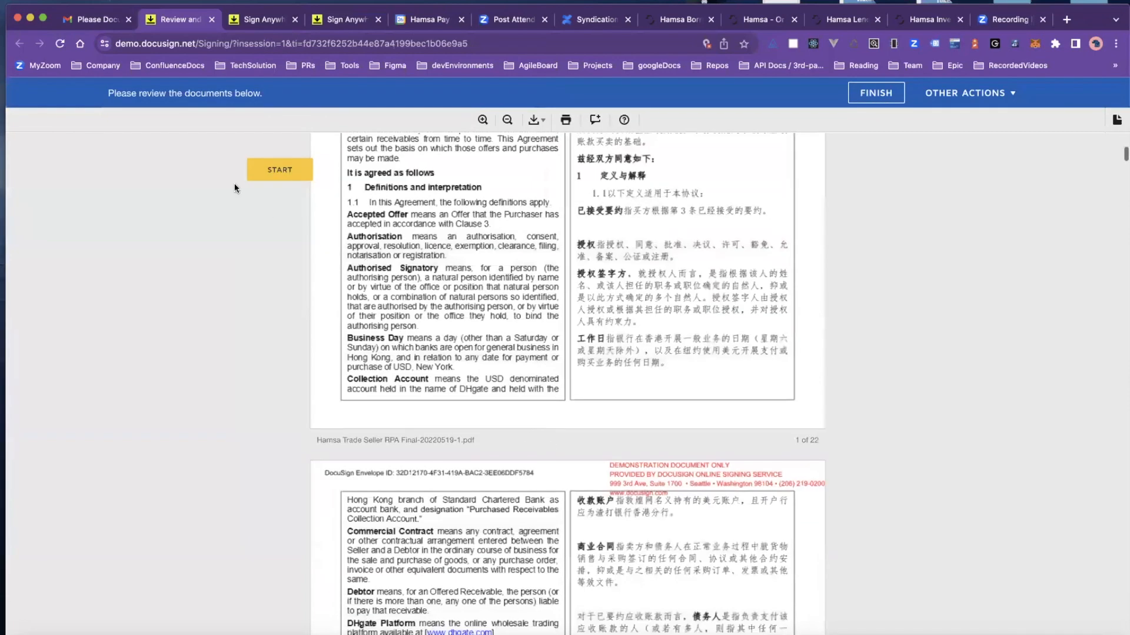
click(278, 169)
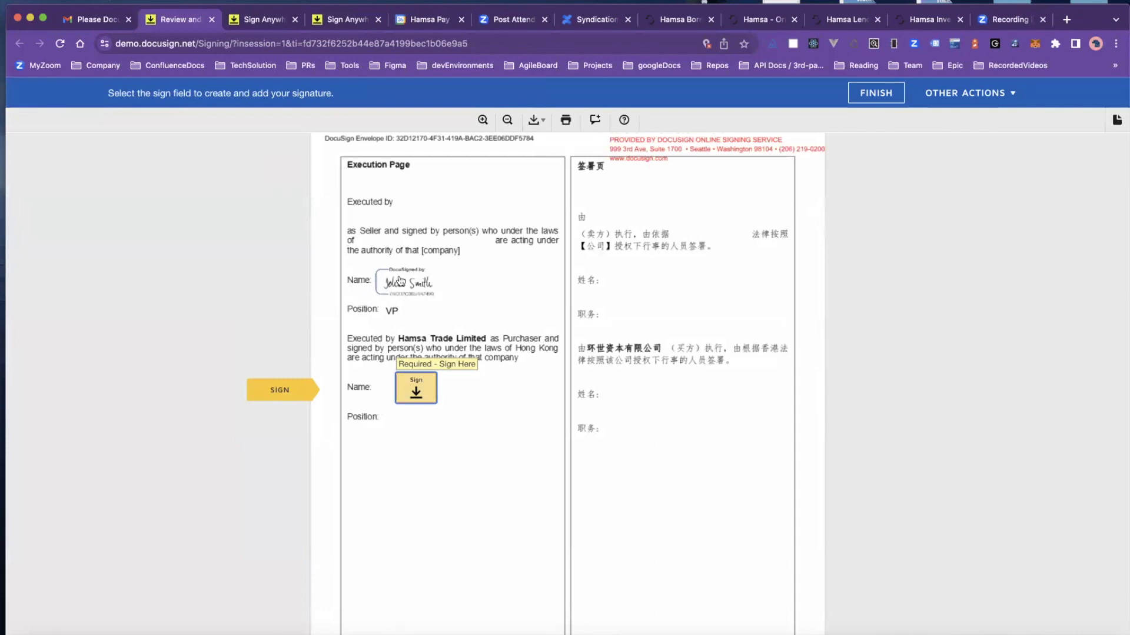
click(416, 393)
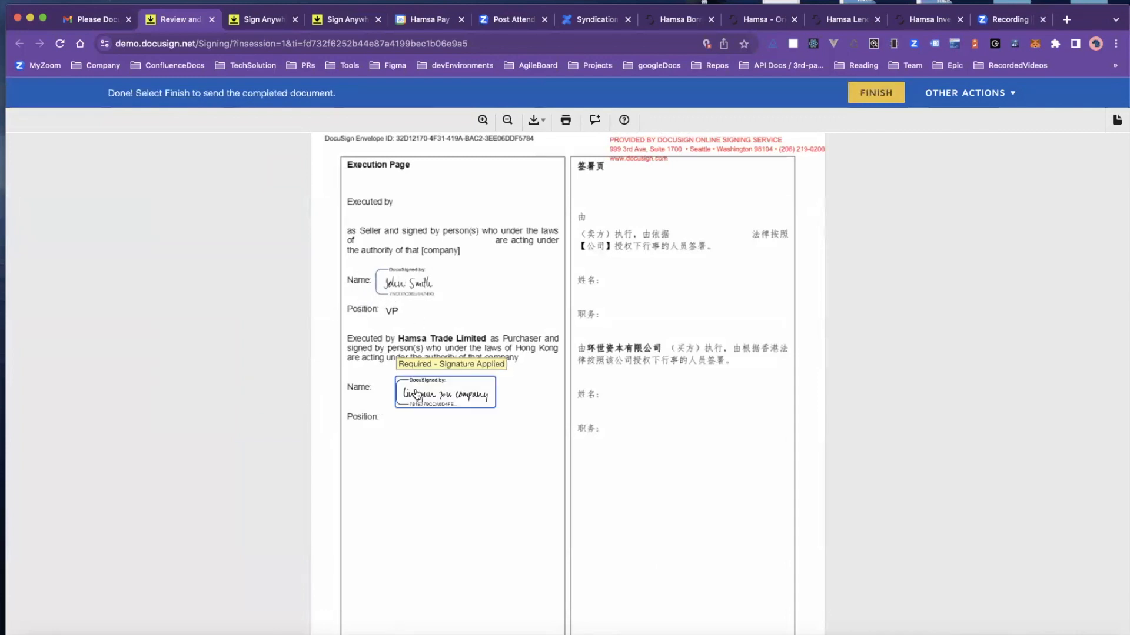
click(857, 99)
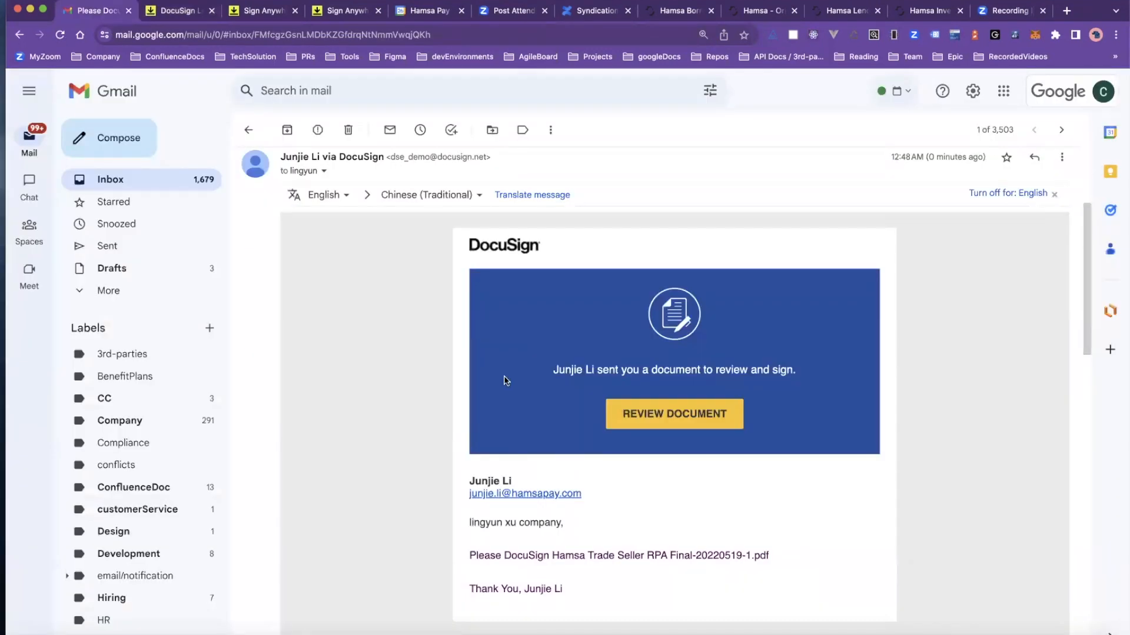
- Open the other DocuSign request in the Gmail conversation, countersign the second lender's agreement as purchaser, and finish it
scroll(505, 381, down, 10)
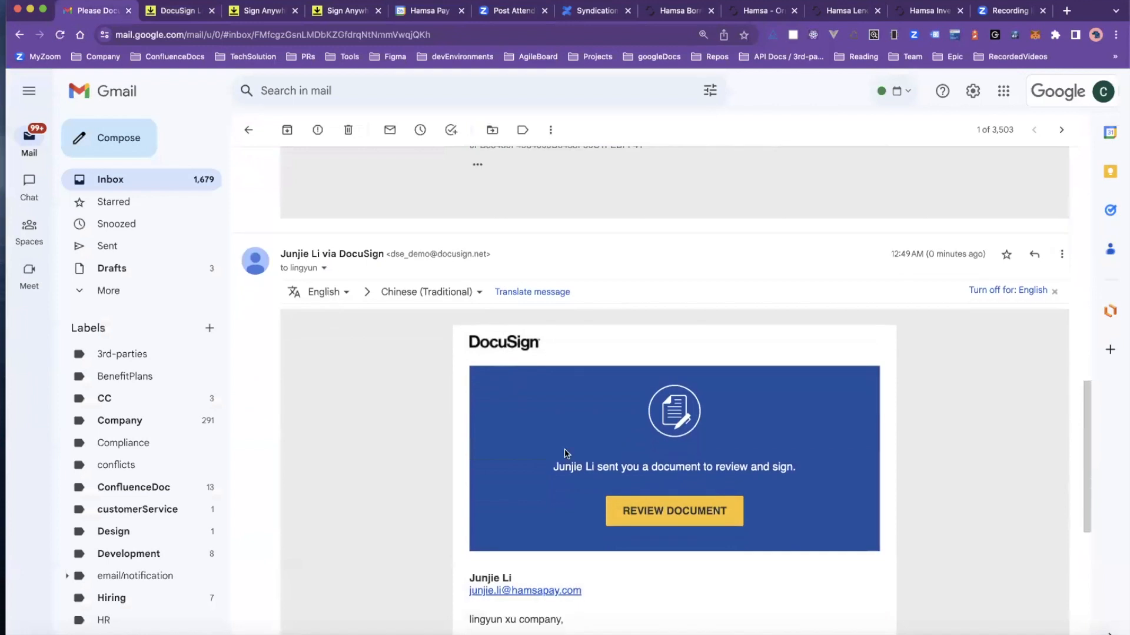
click(665, 465)
click(291, 154)
click(416, 383)
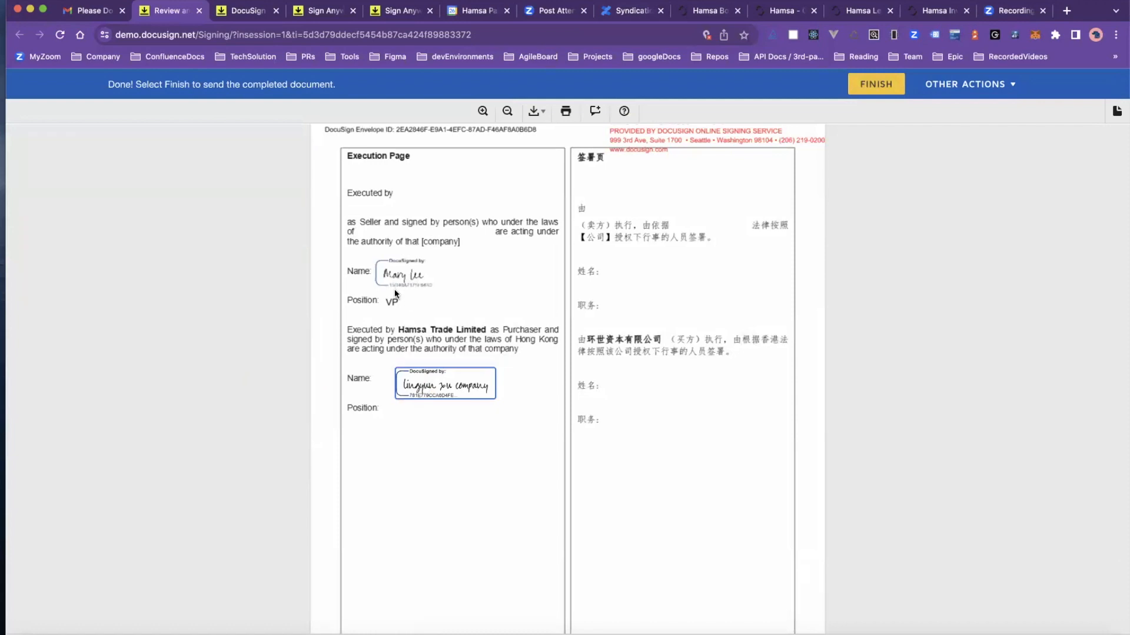
click(871, 83)
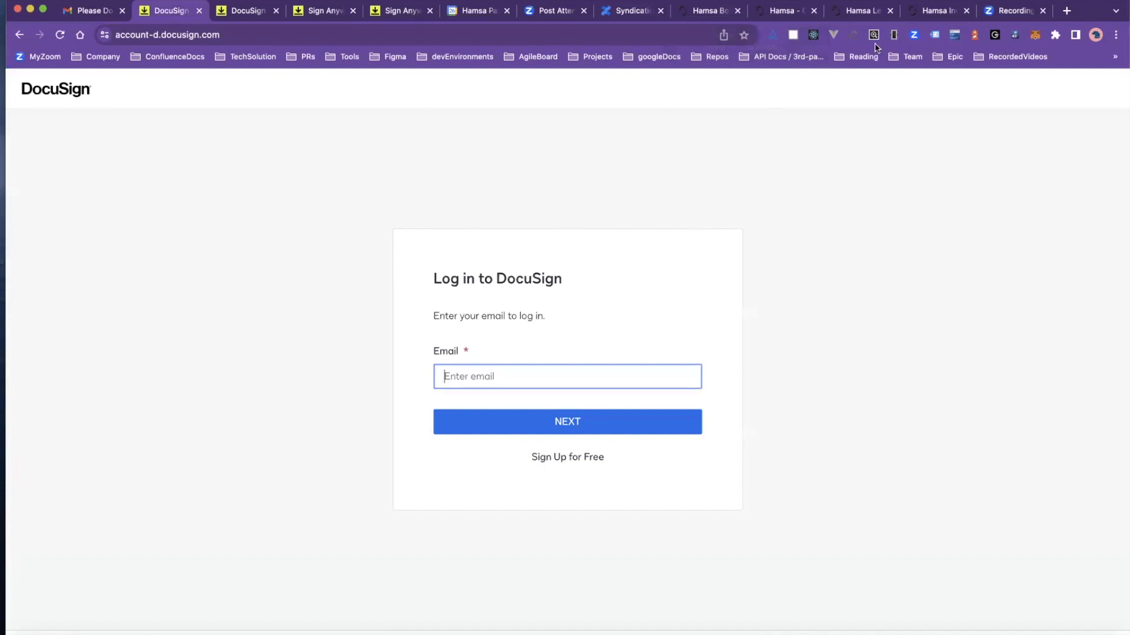
- Close the DocuSign pages, switch to Hamsa Originator, check both lenders' DocuSign status, and settle SL-CC-062523-03
click(430, 11)
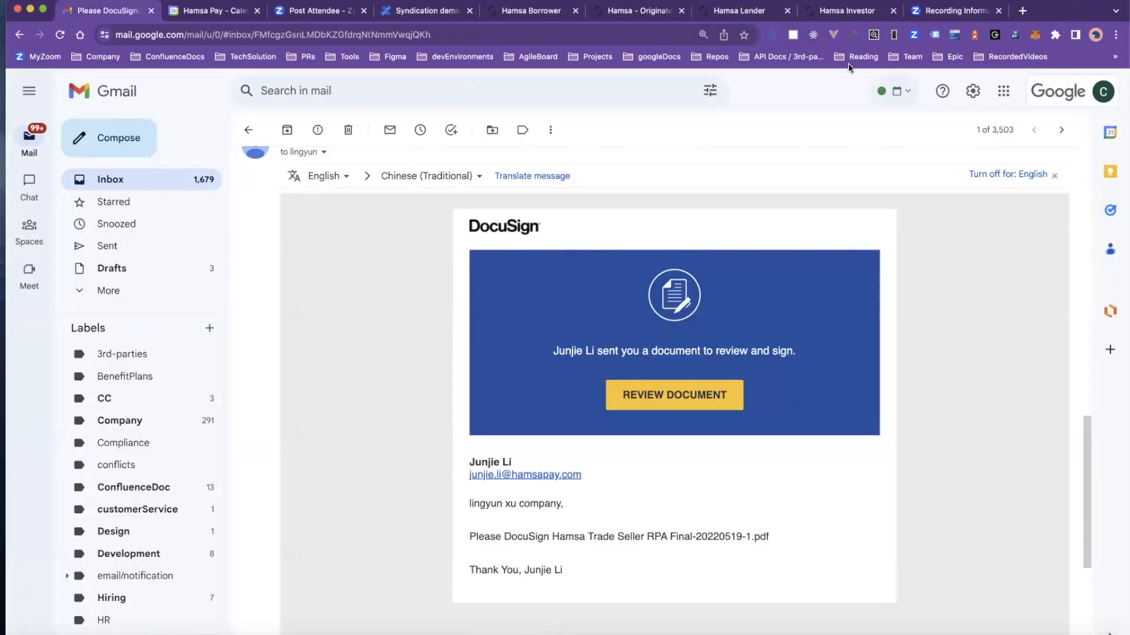
click(670, 13)
click(176, 108)
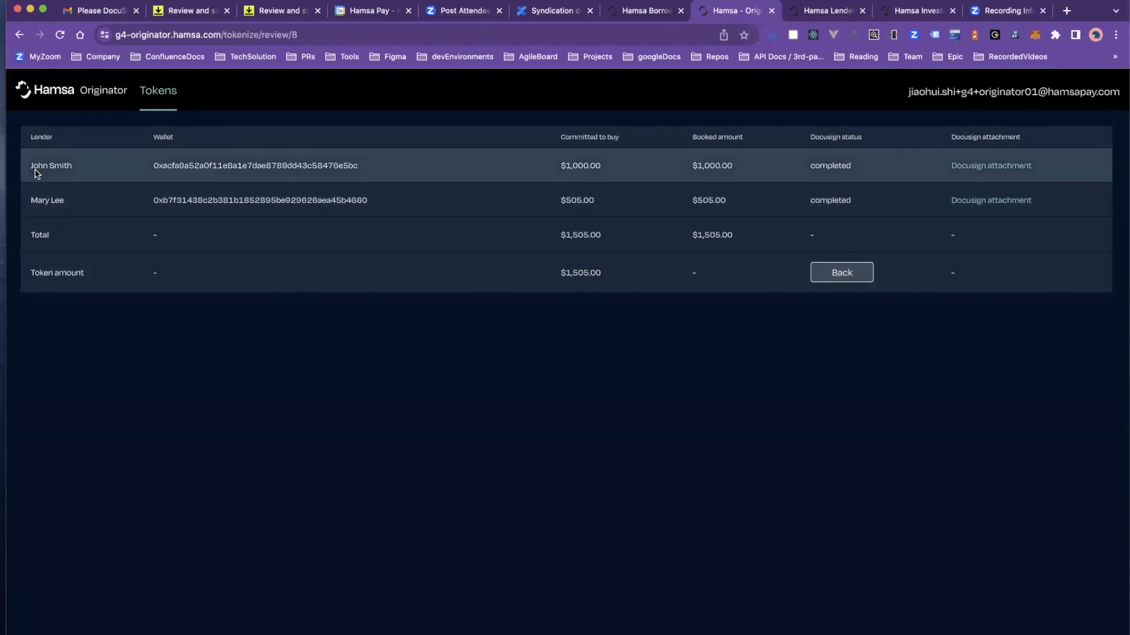
key(super+Left)
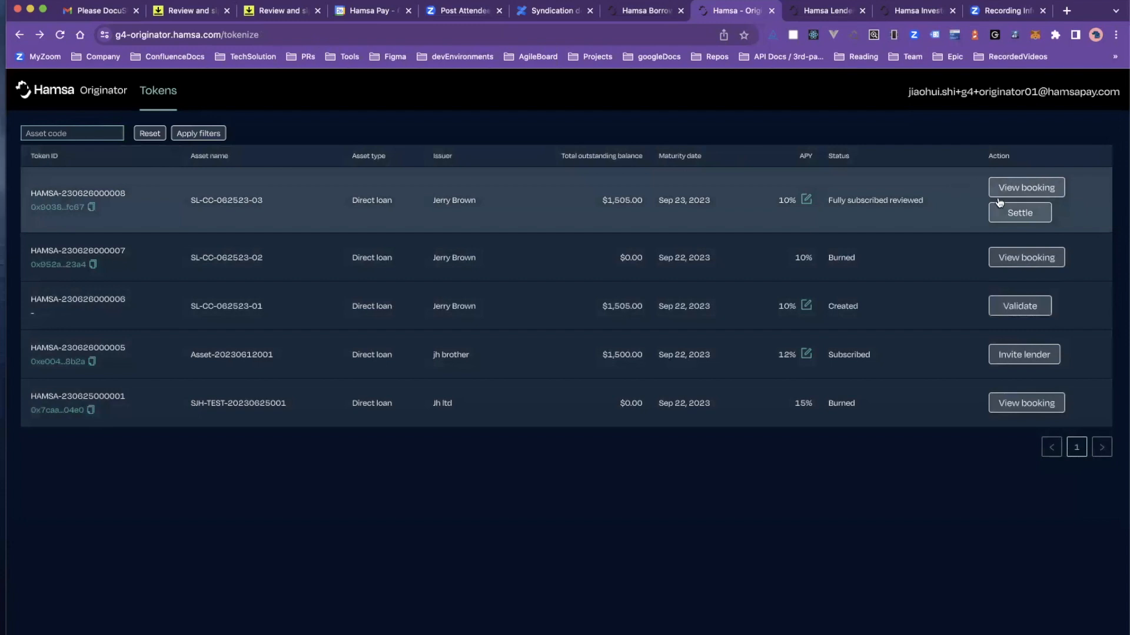
click(1018, 215)
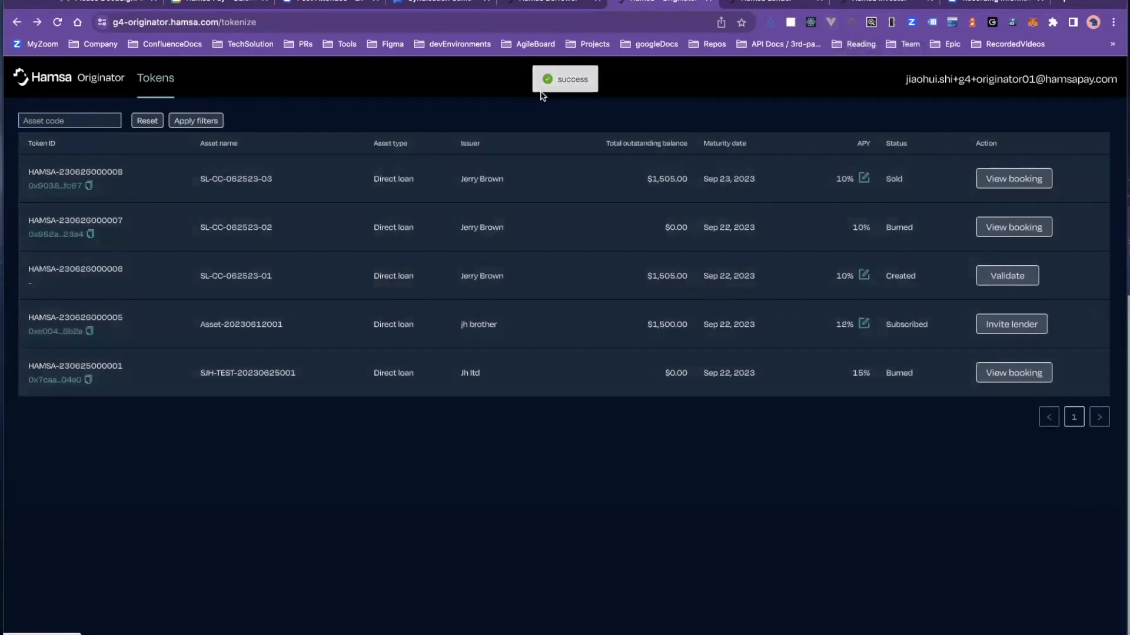
- Open the details of SL-CC-062523-03 and examine its business contract's ERC20 token transfers on Snowtrace
click(535, 187)
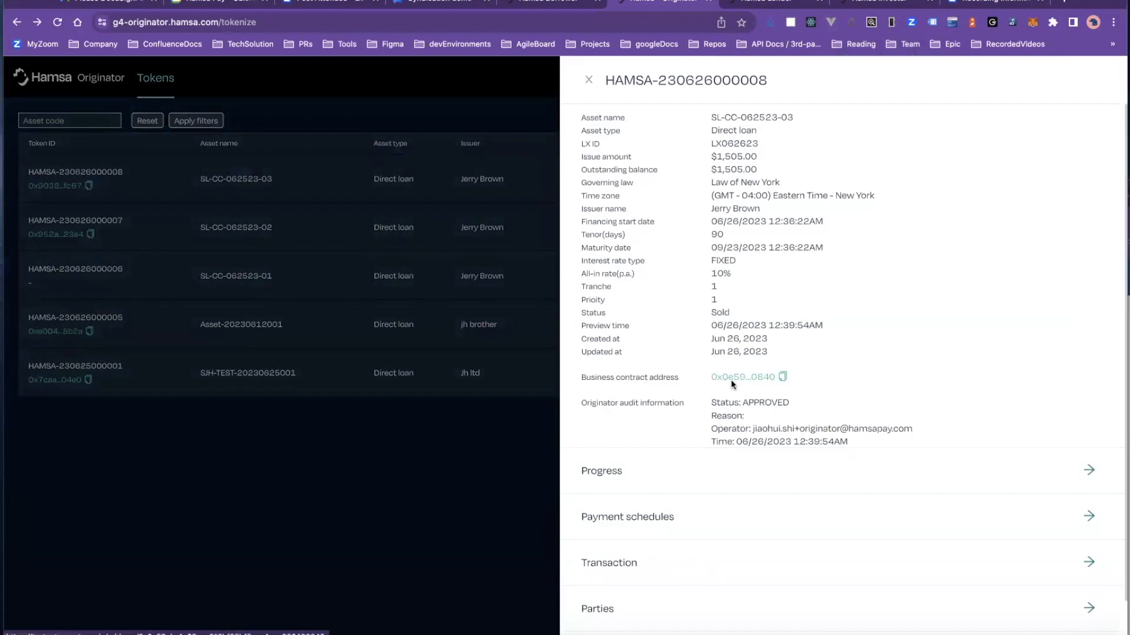
click(736, 377)
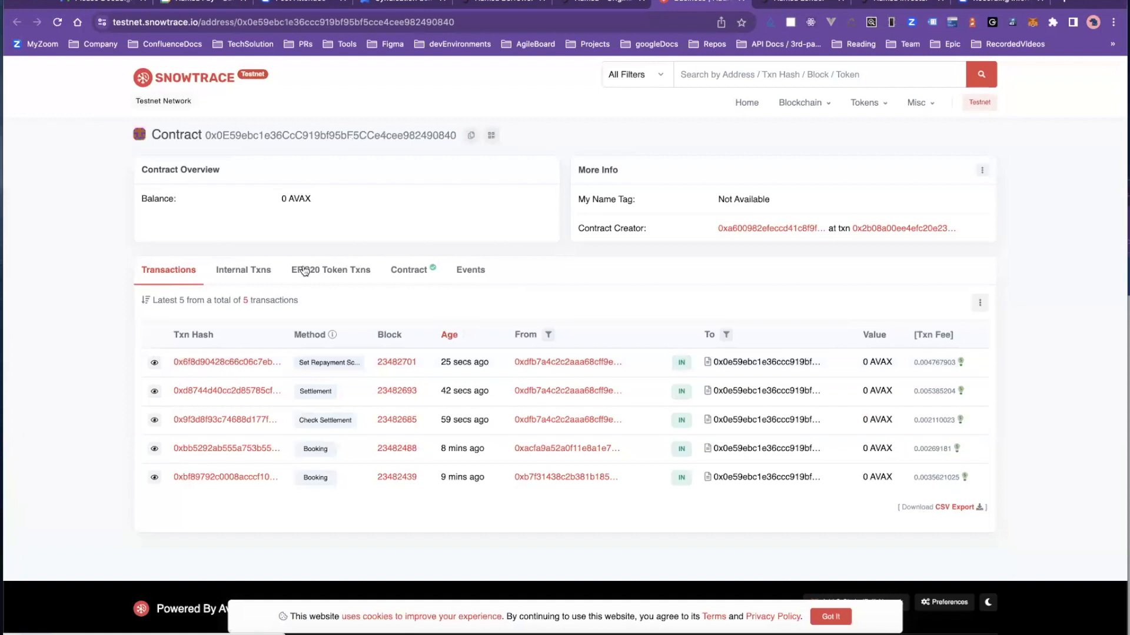
click(330, 275)
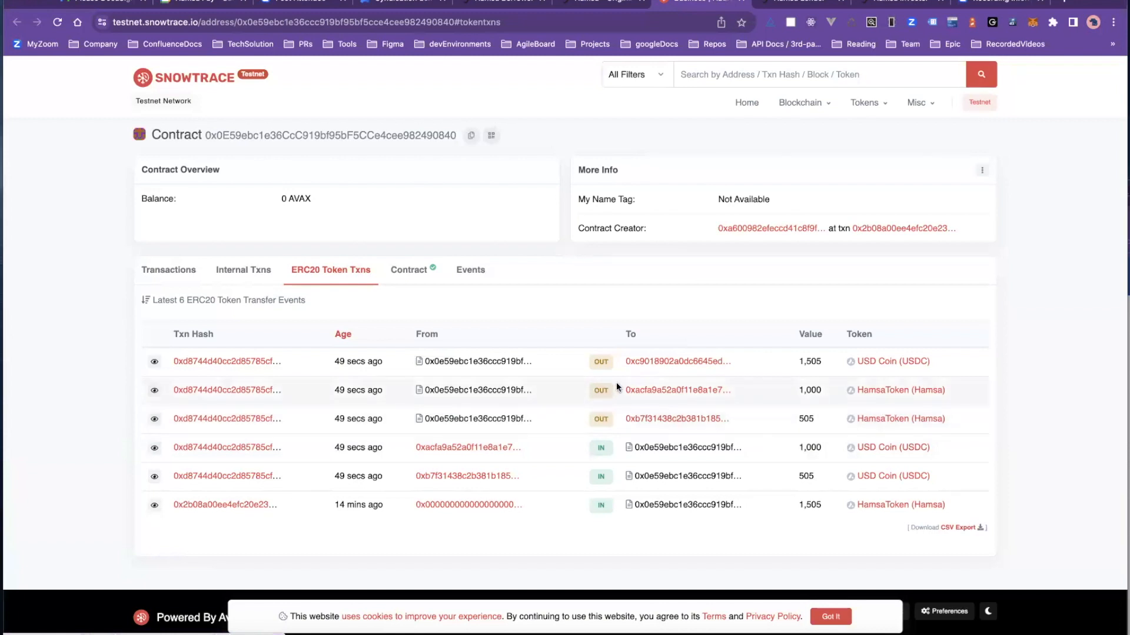
click(791, 3)
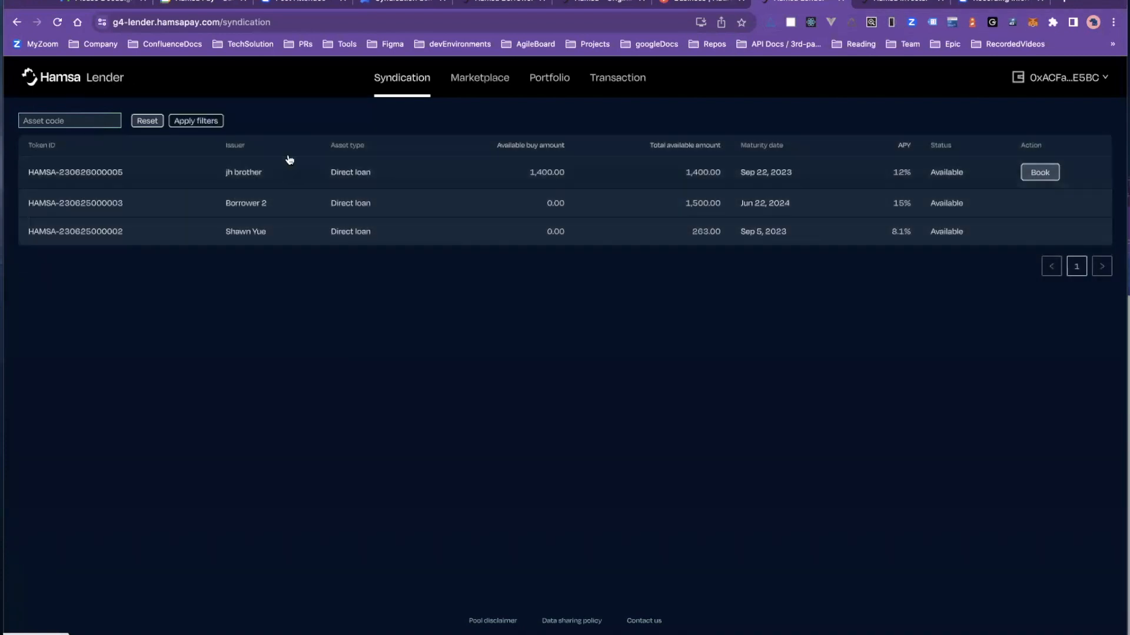
click(539, 84)
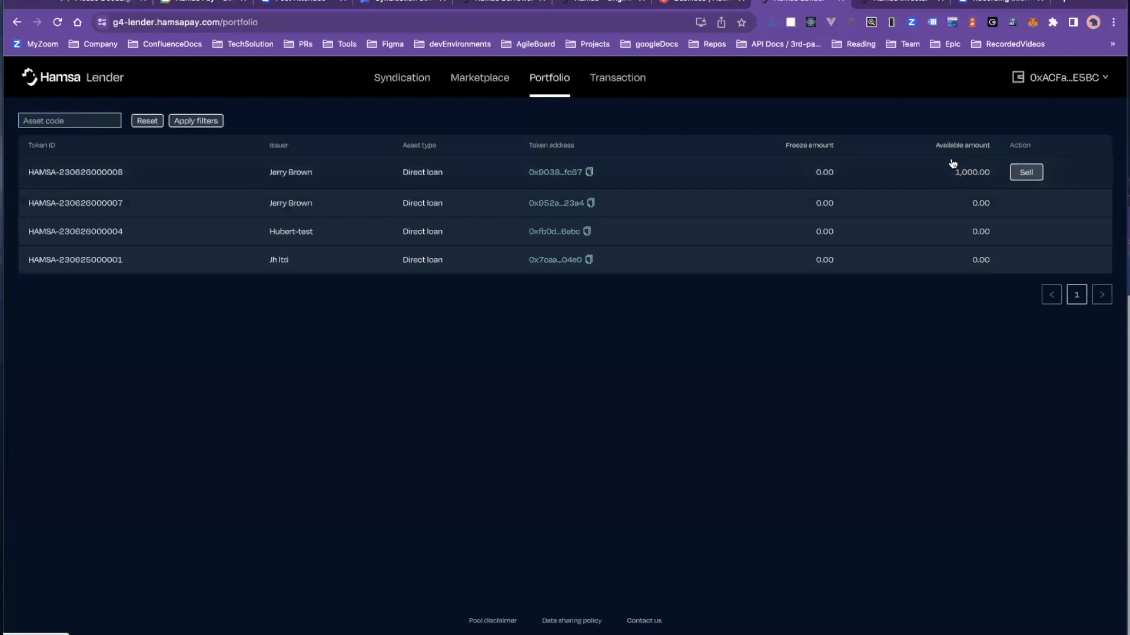
click(1024, 174)
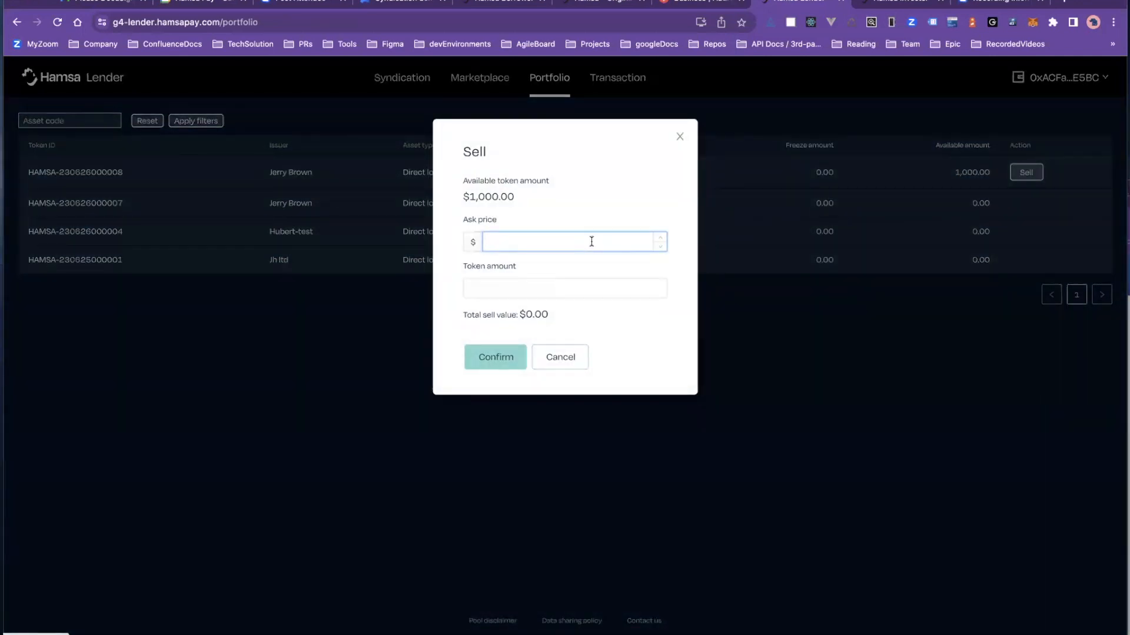
text(105)
click(546, 287)
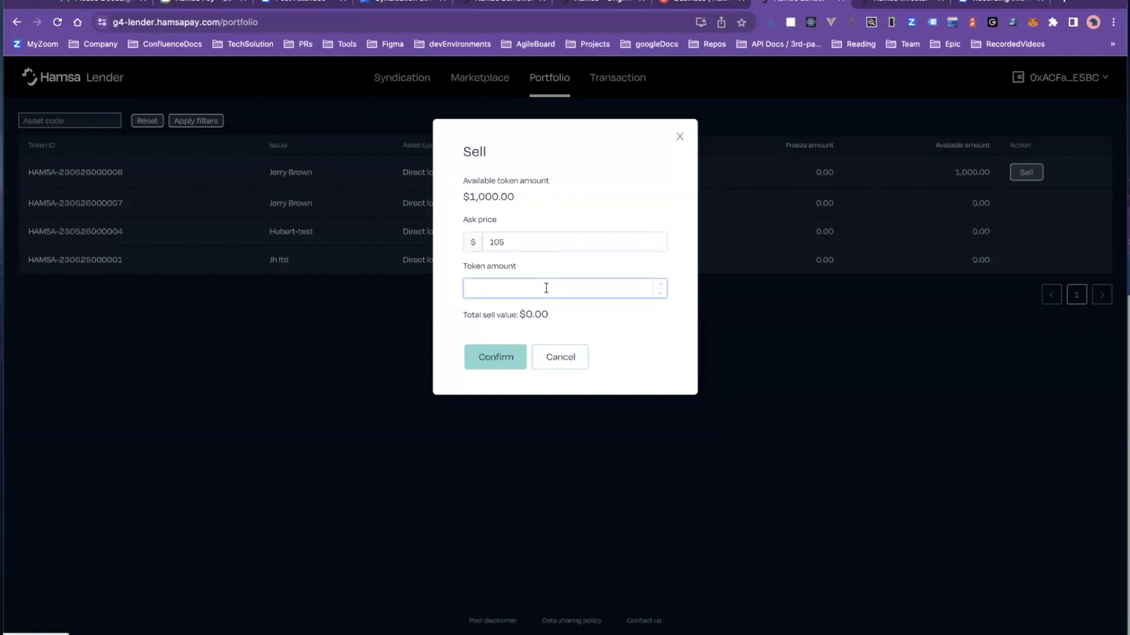
text(1000)
click(487, 363)
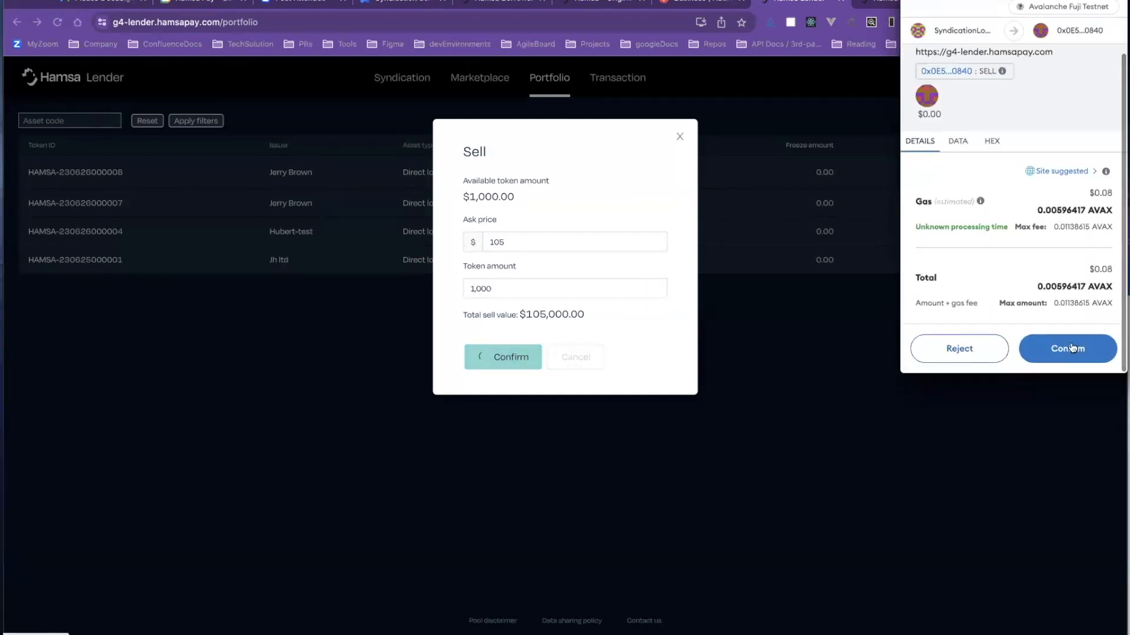
click(1068, 349)
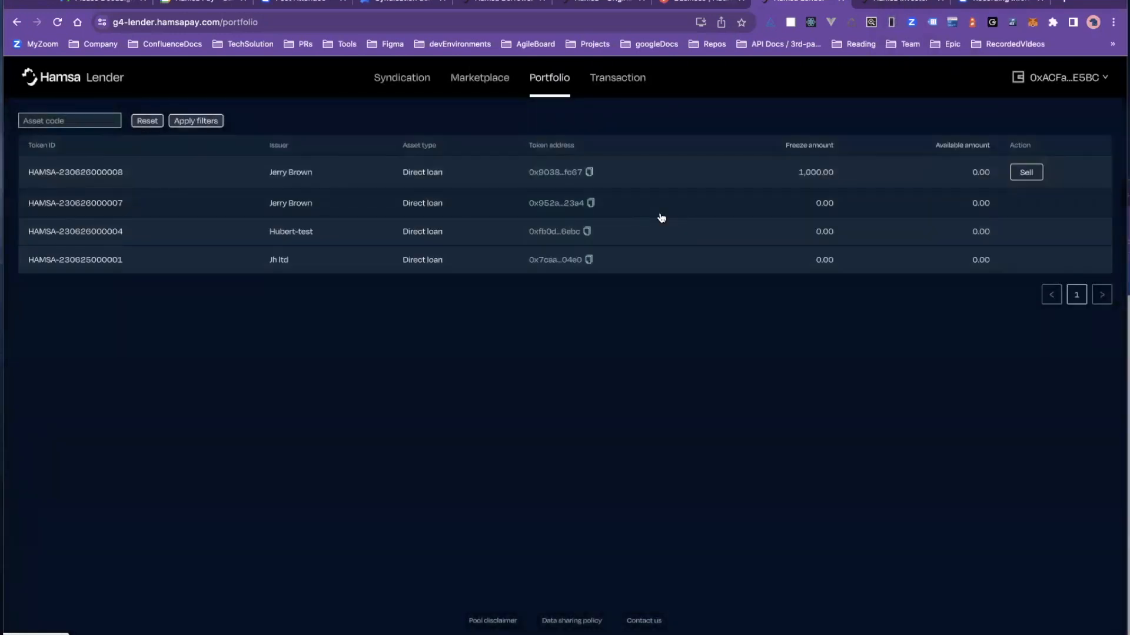
- Disconnect the first lender's wallet and connect the second lender's wallet through MetaMask
click(1062, 77)
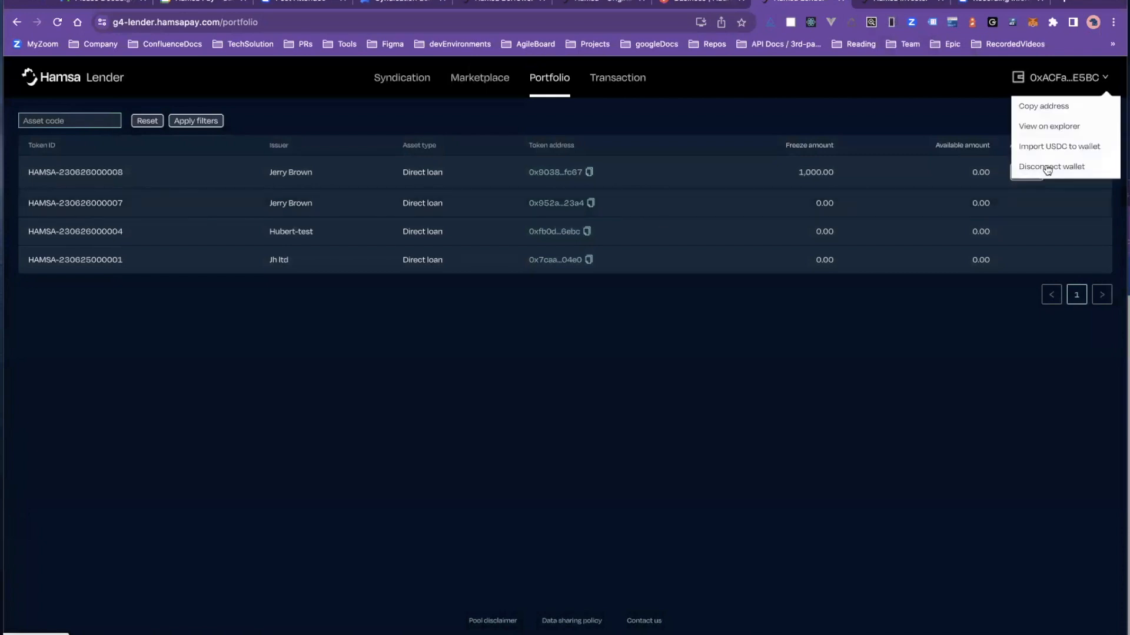
click(1047, 170)
click(1032, 22)
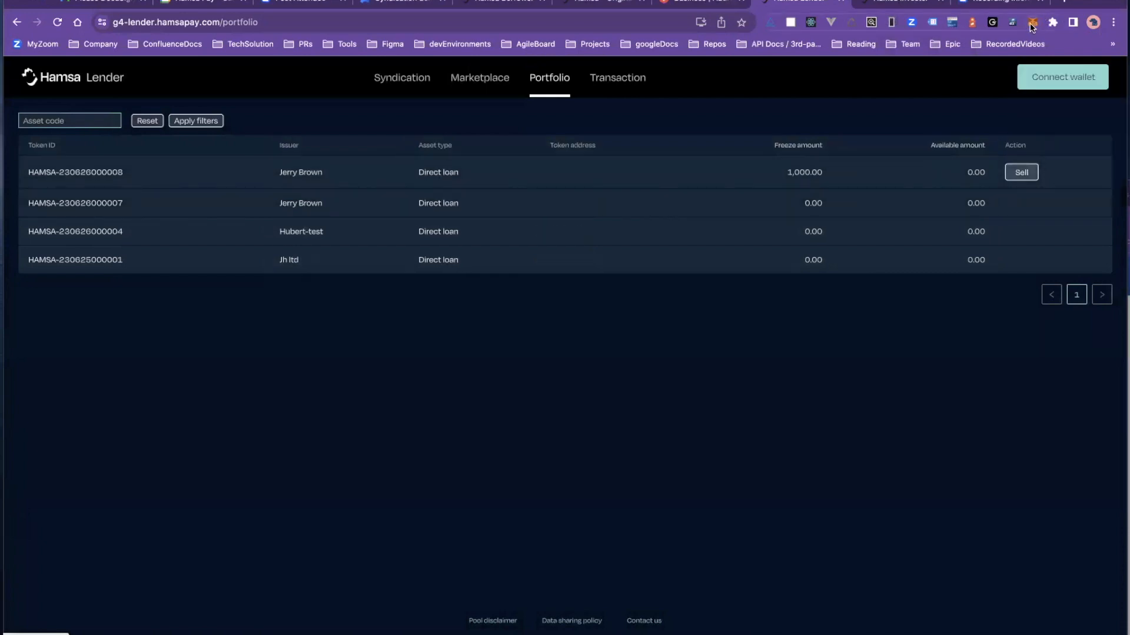
click(1067, 88)
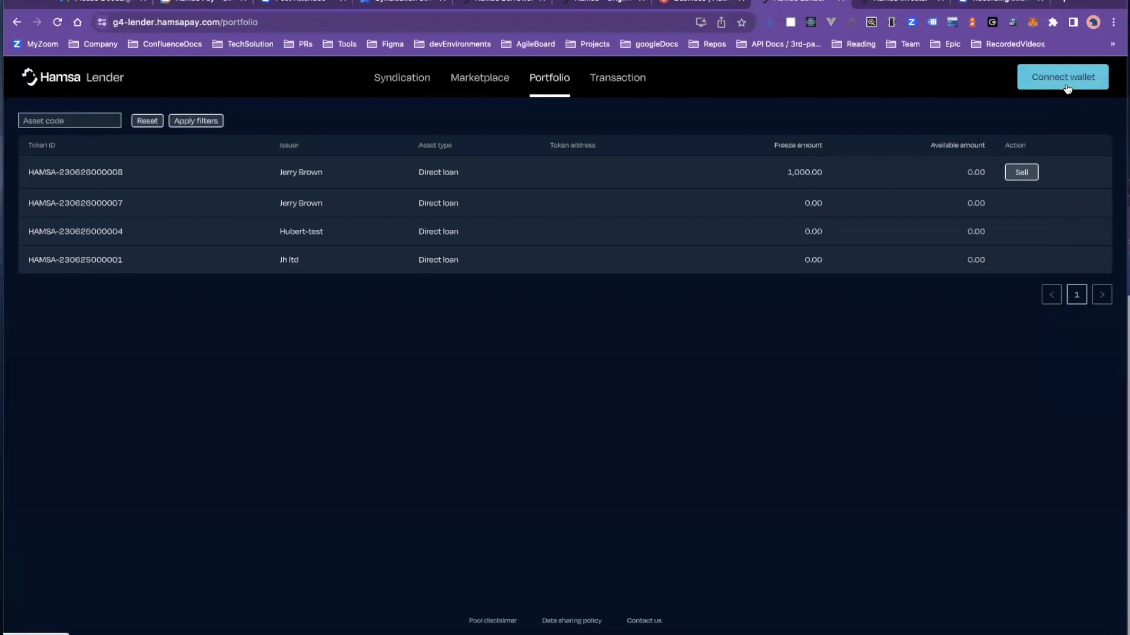
click(1067, 89)
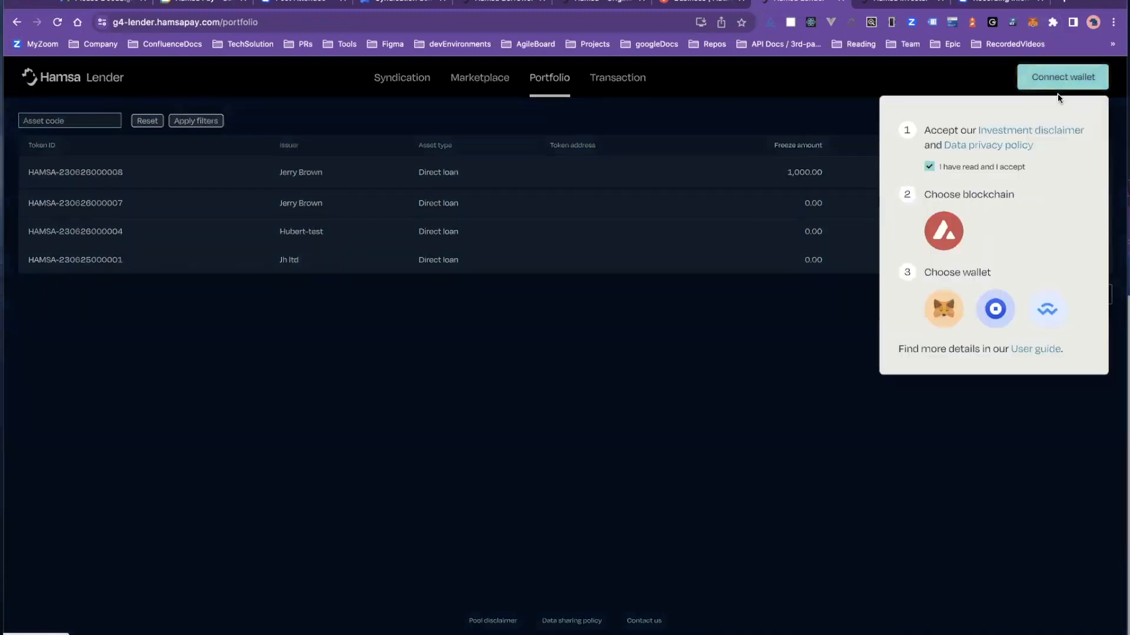
click(948, 315)
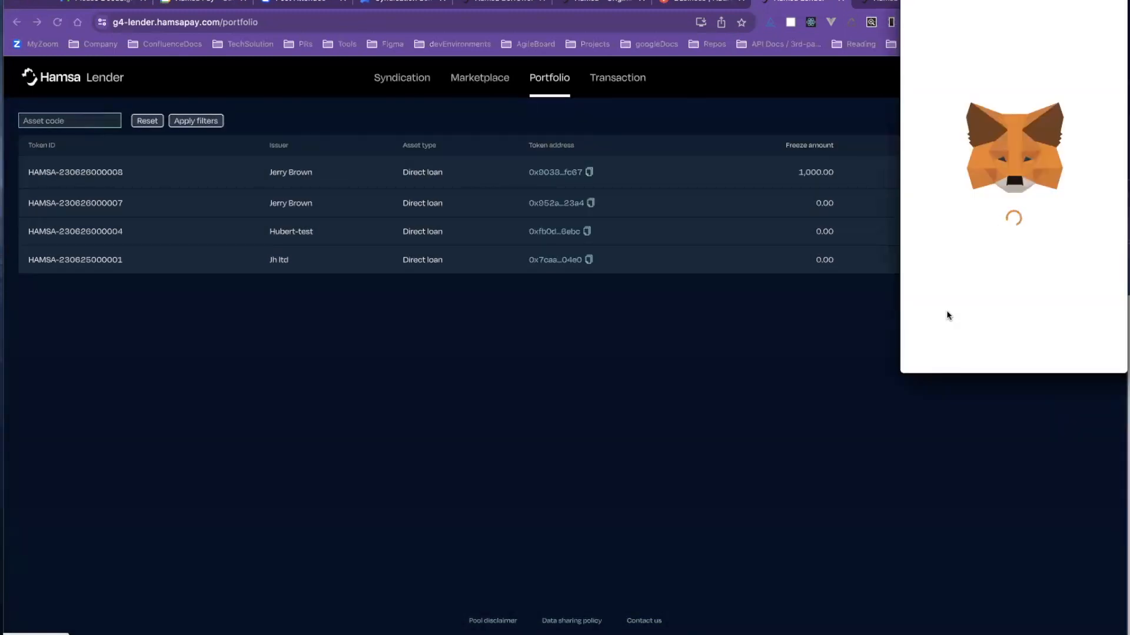
click(1049, 352)
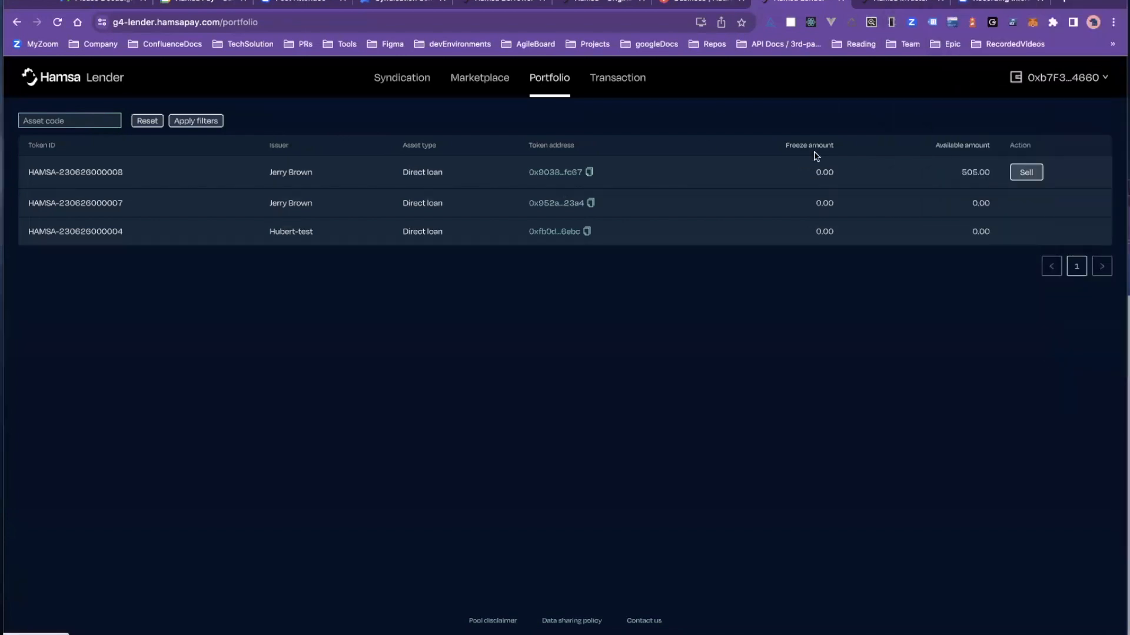
click(1026, 173)
click(510, 236)
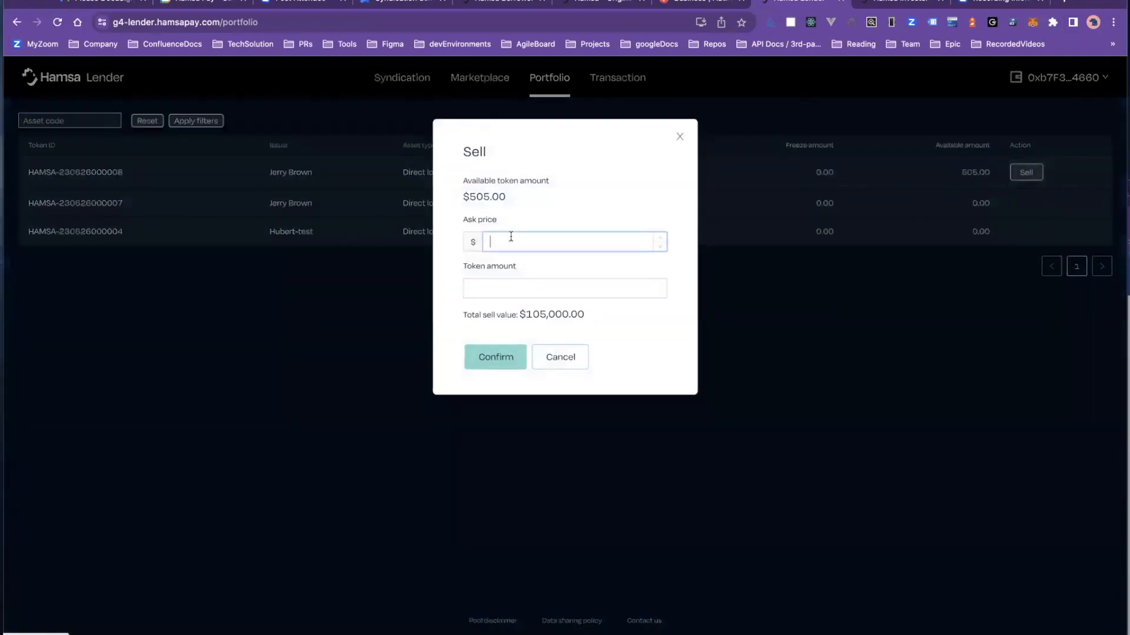
text(1.05)
click(491, 284)
text(505)
click(478, 365)
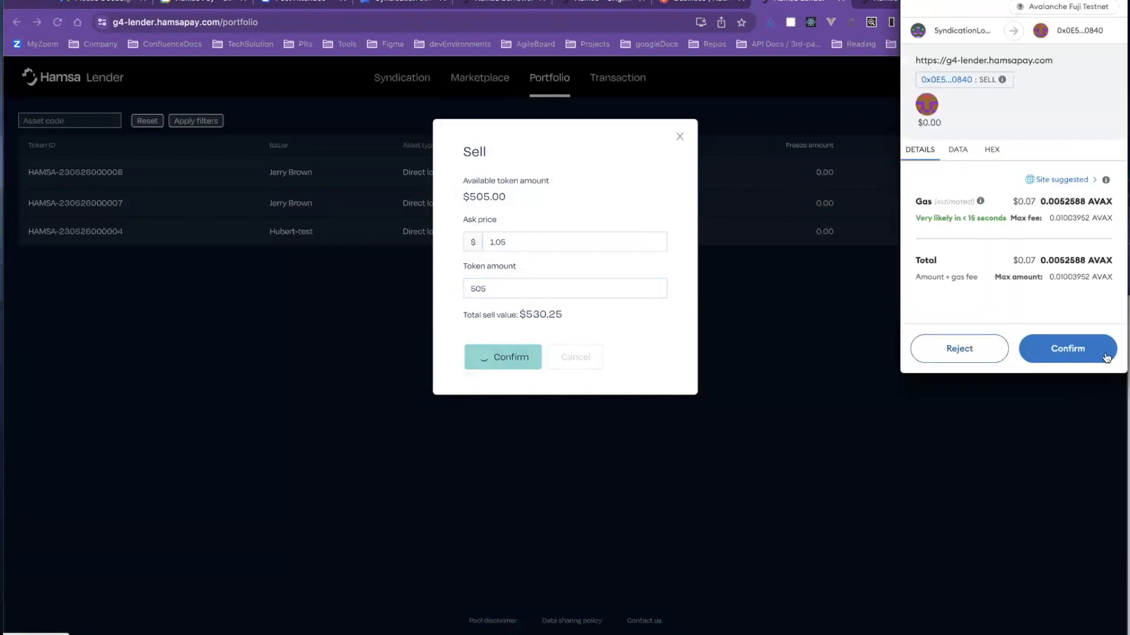
click(1078, 355)
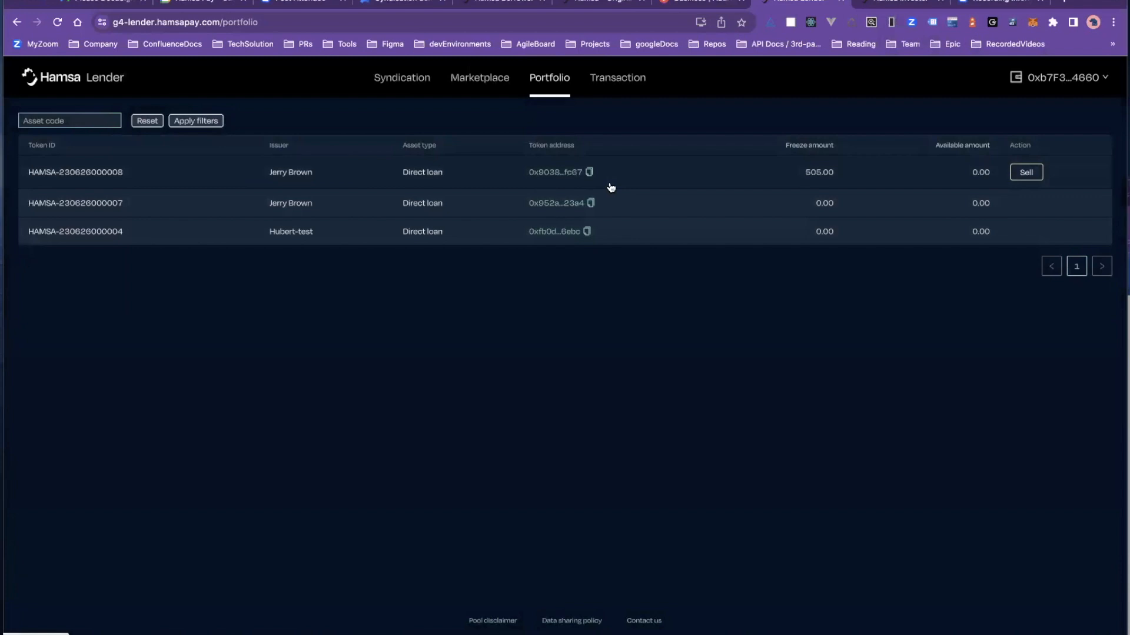
click(890, 4)
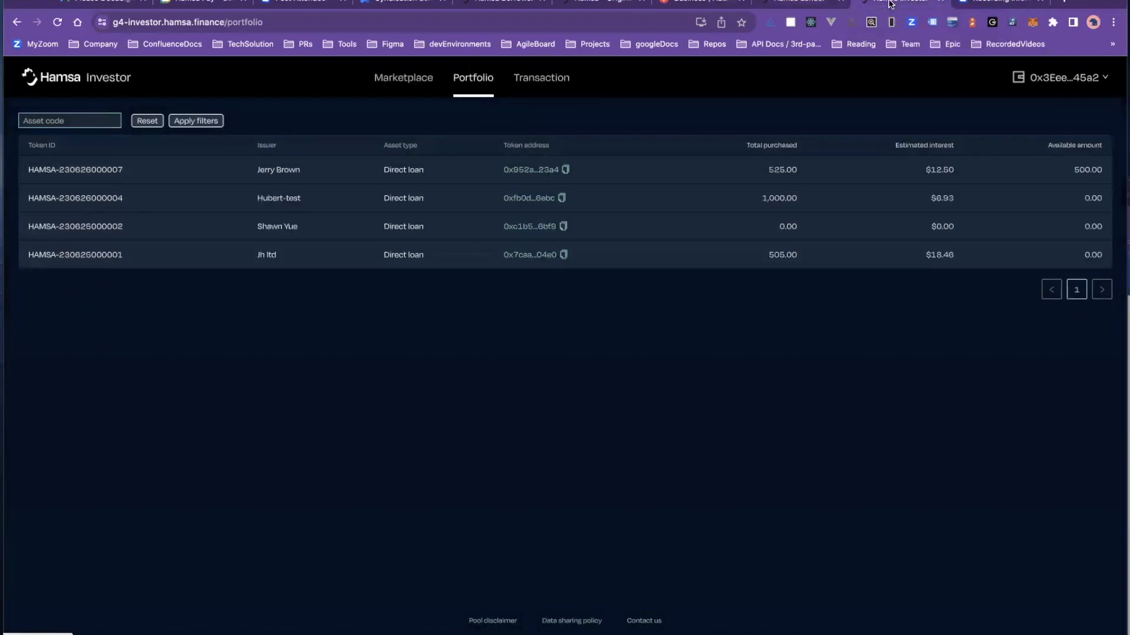
click(372, 92)
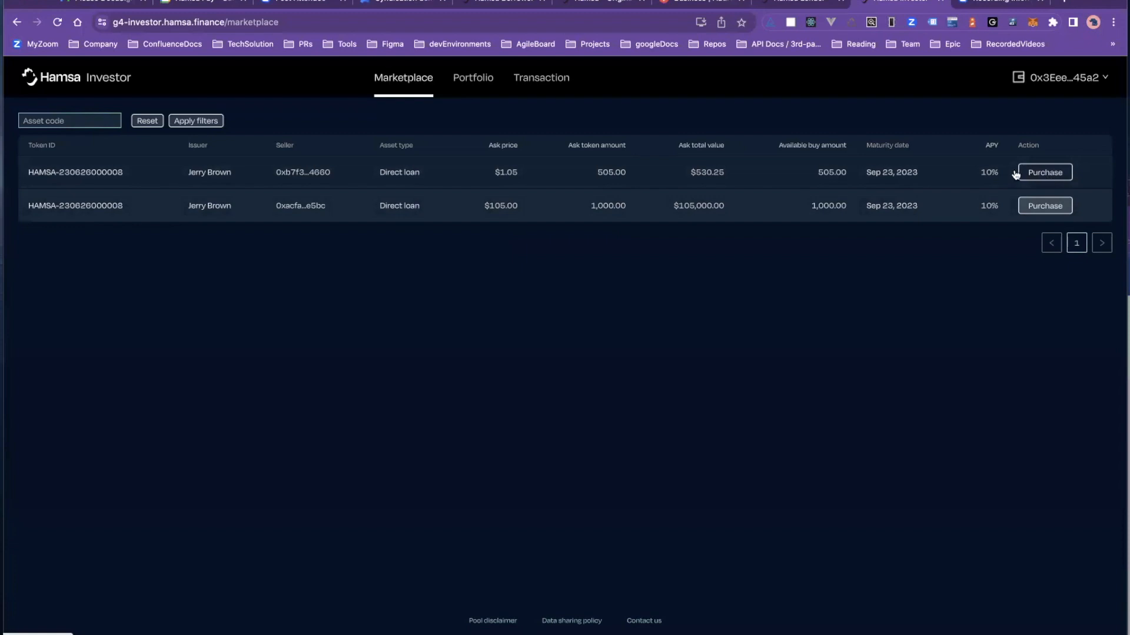
click(1047, 172)
text(505)
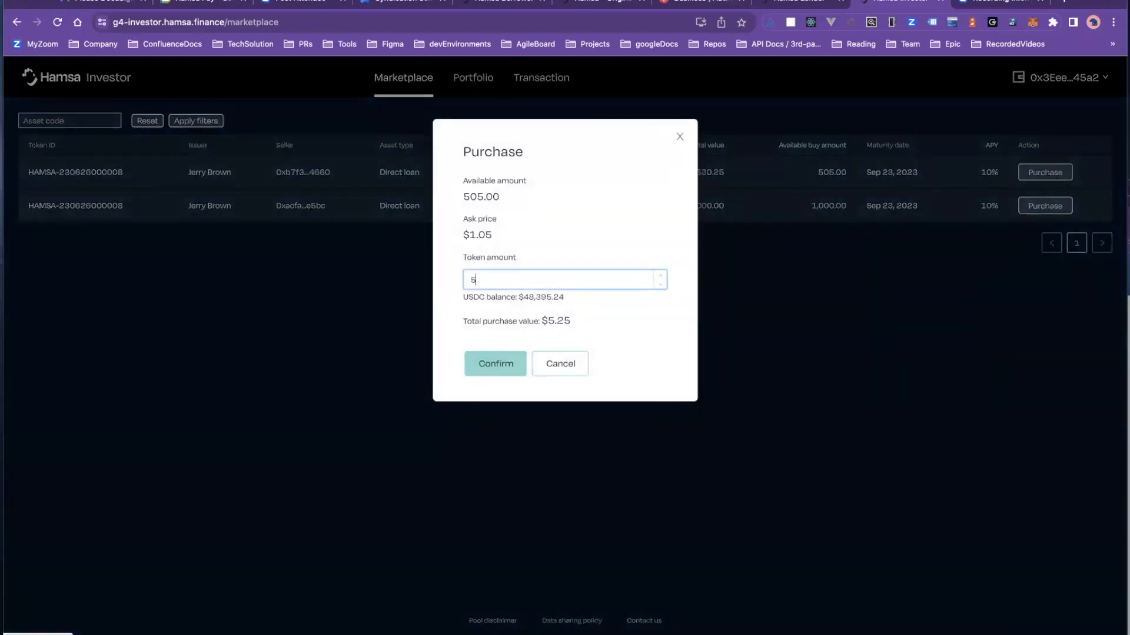
click(483, 364)
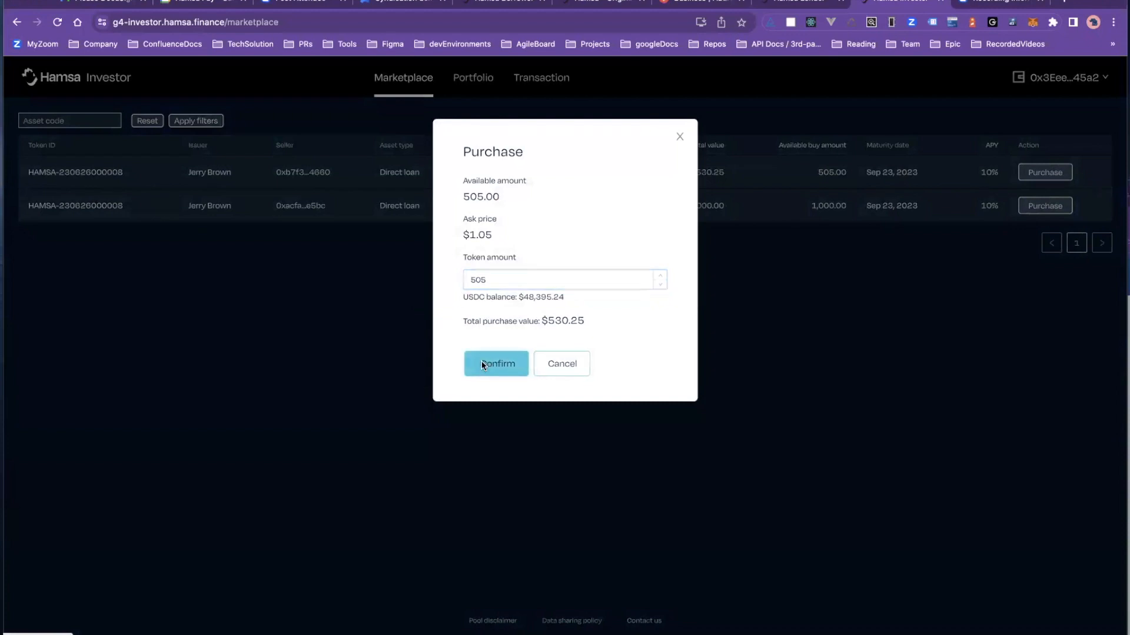
click(1079, 352)
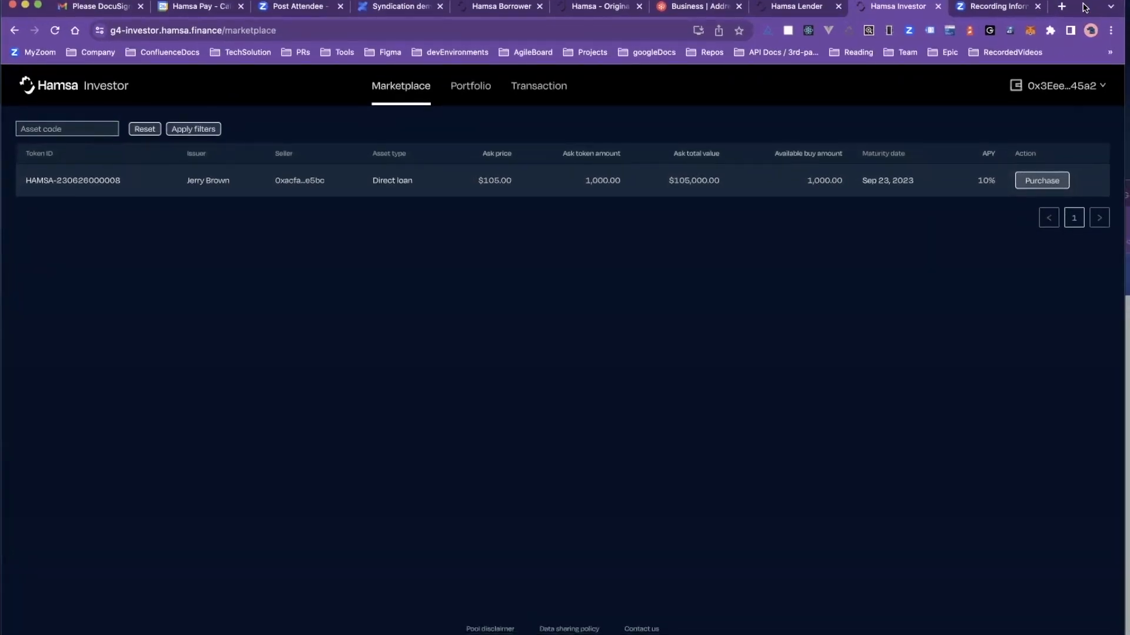
click(483, 7)
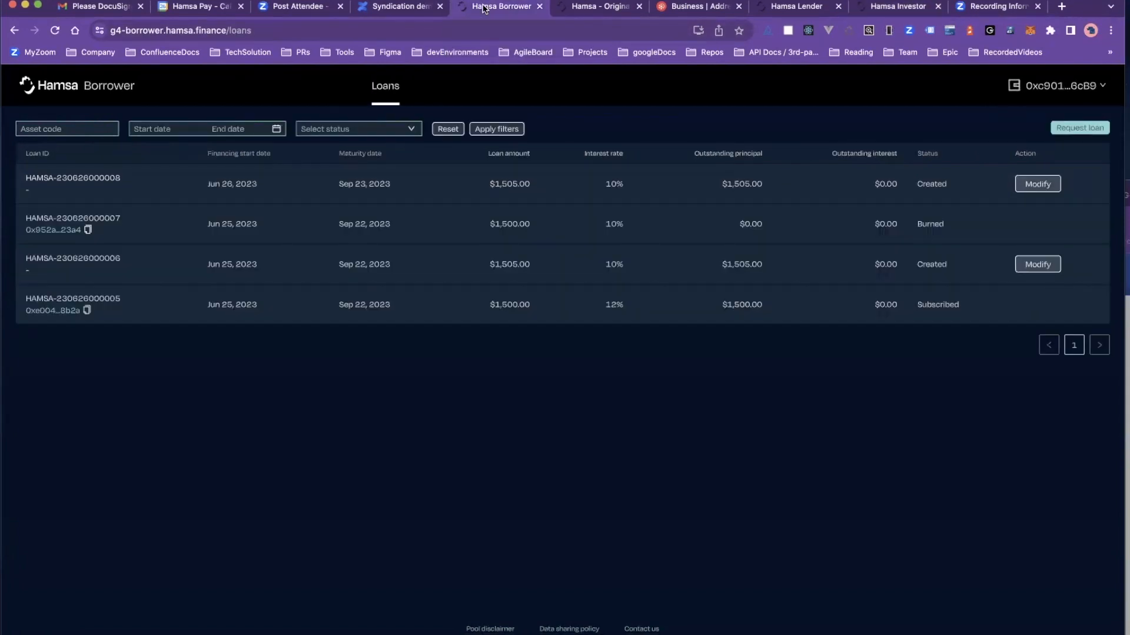
click(493, 131)
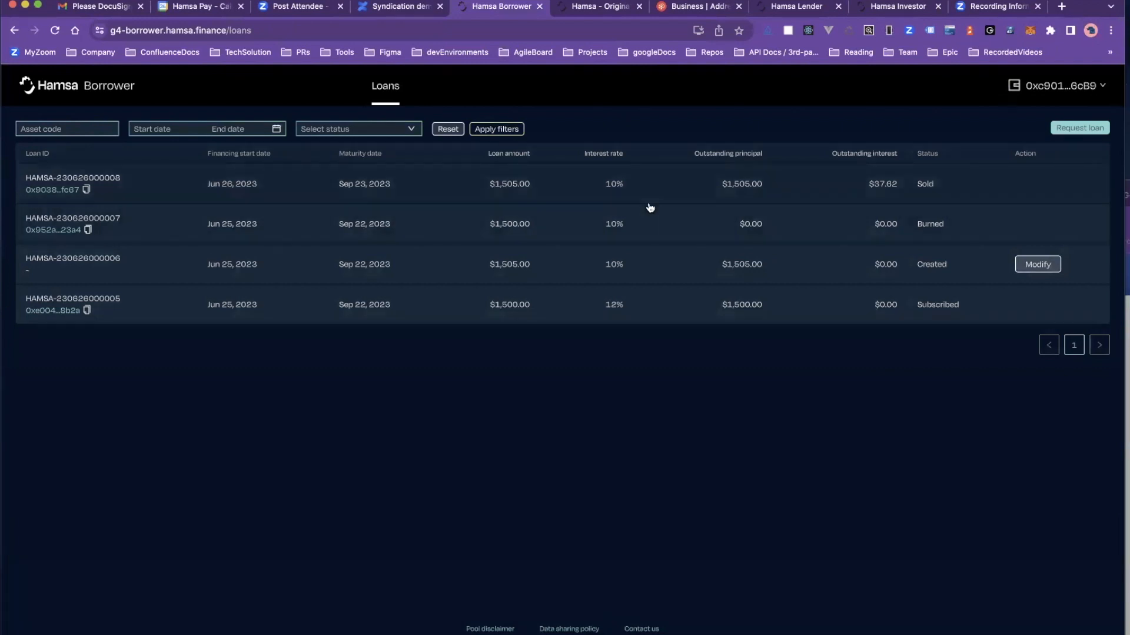
click(555, 187)
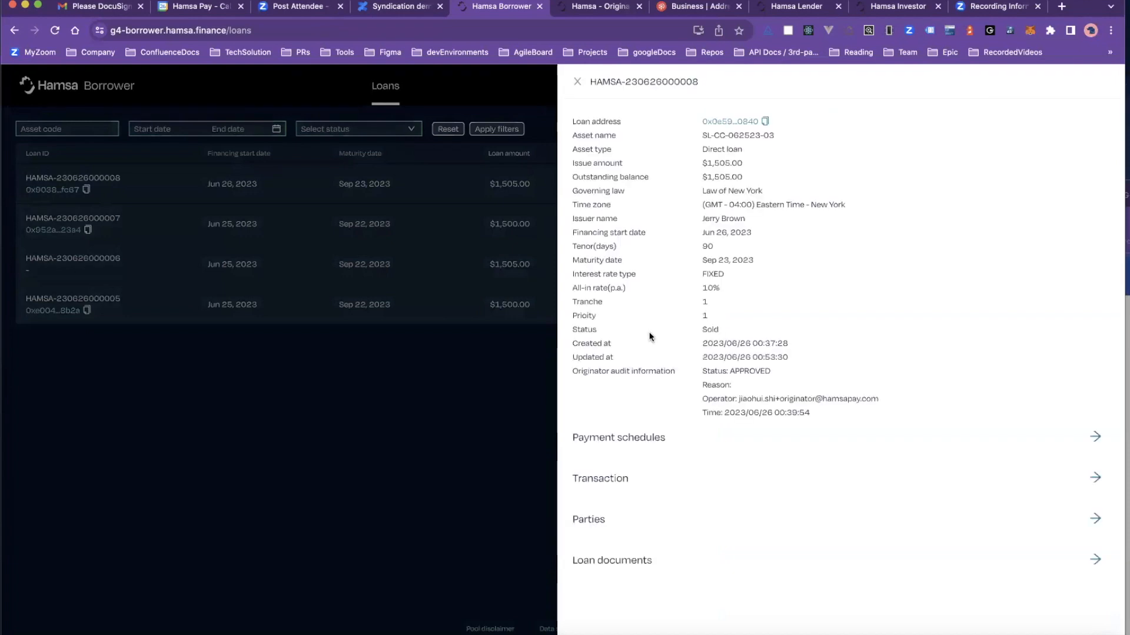
click(626, 441)
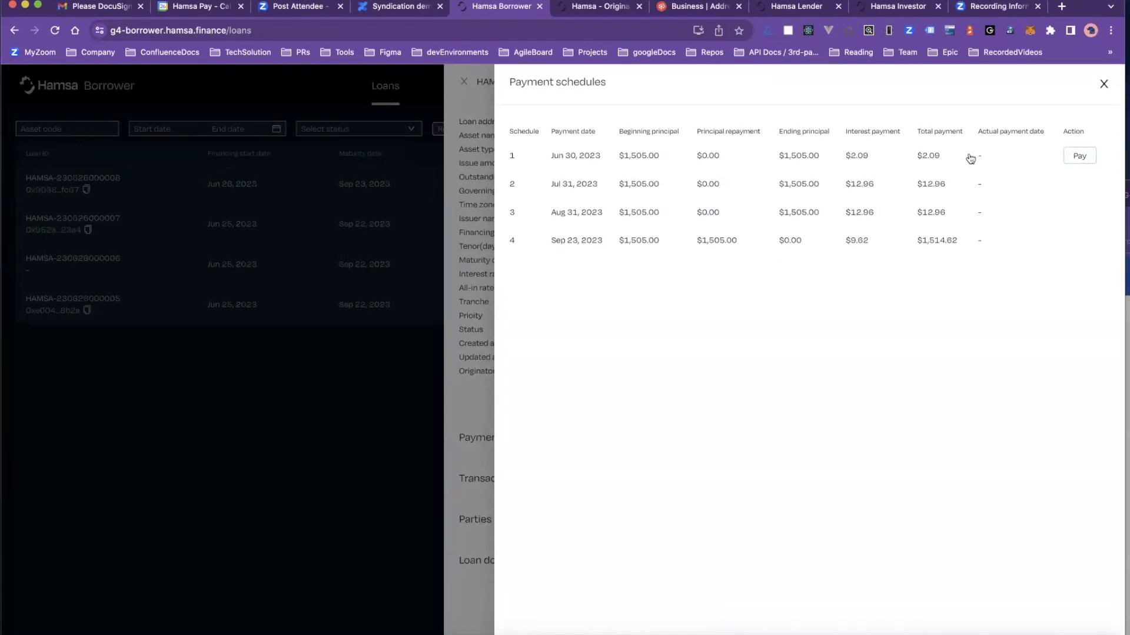
click(1076, 155)
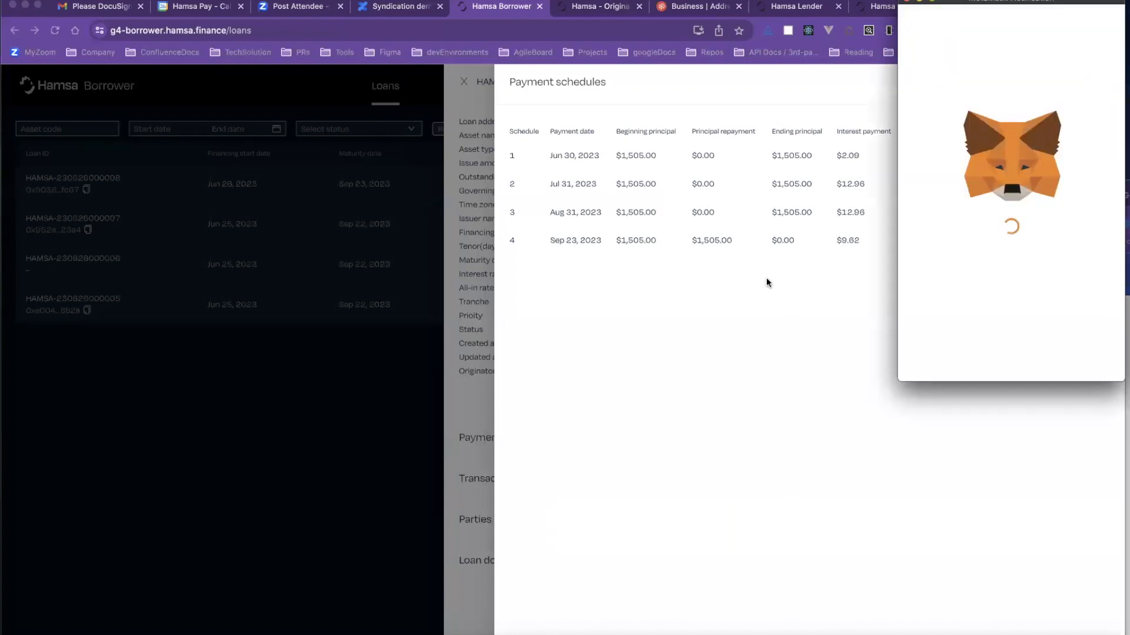
scroll(1065, 276, down, 1)
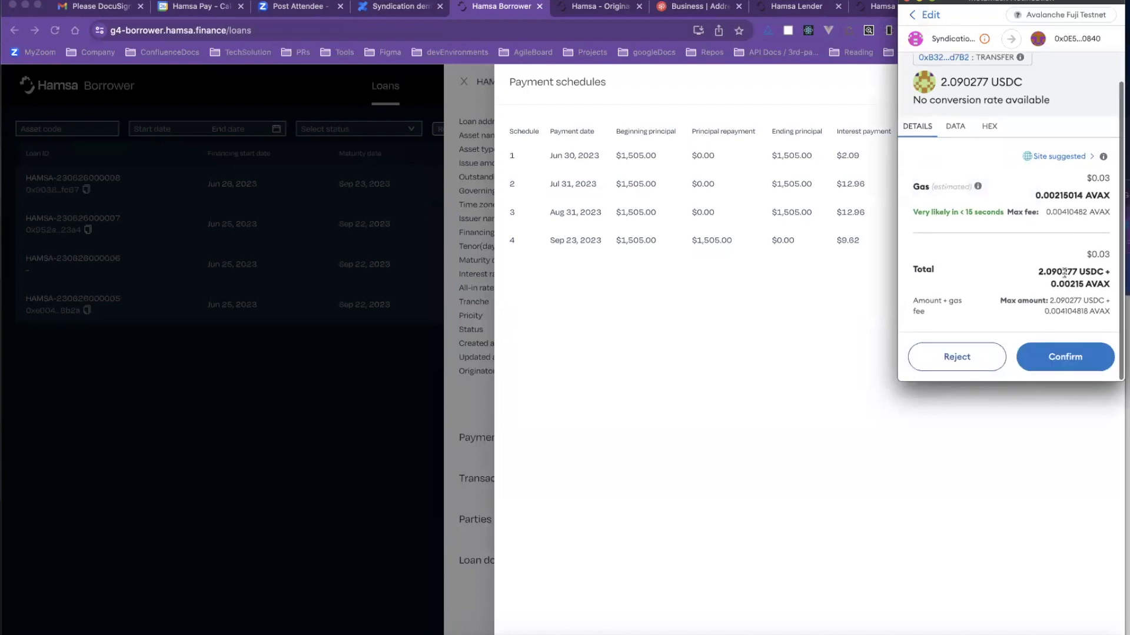
click(1051, 354)
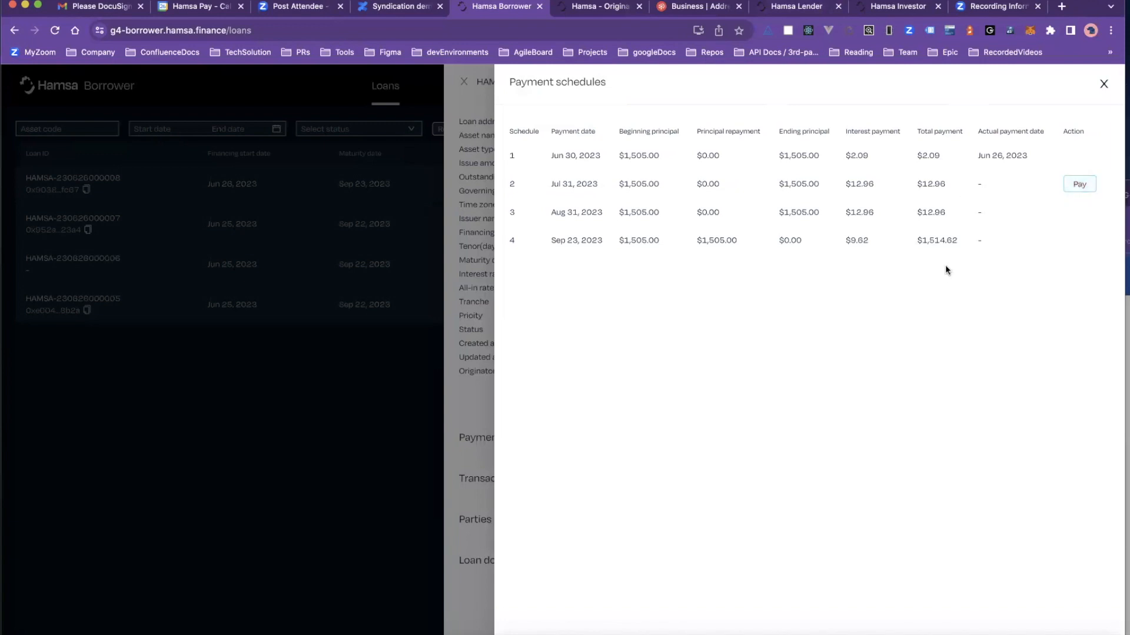
click(1079, 185)
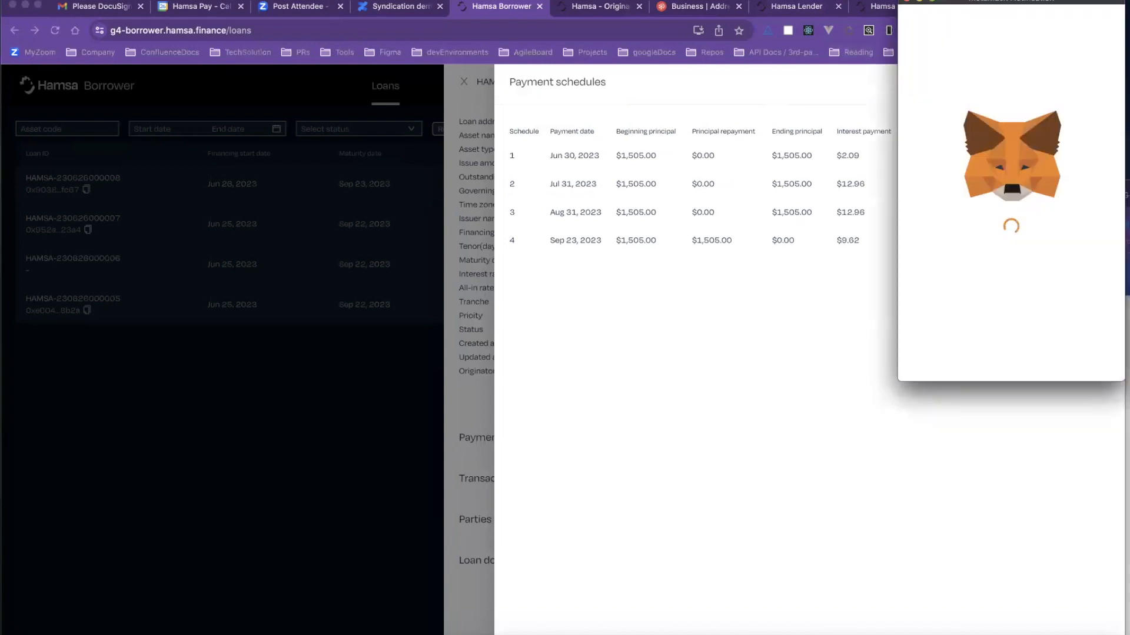
click(1065, 355)
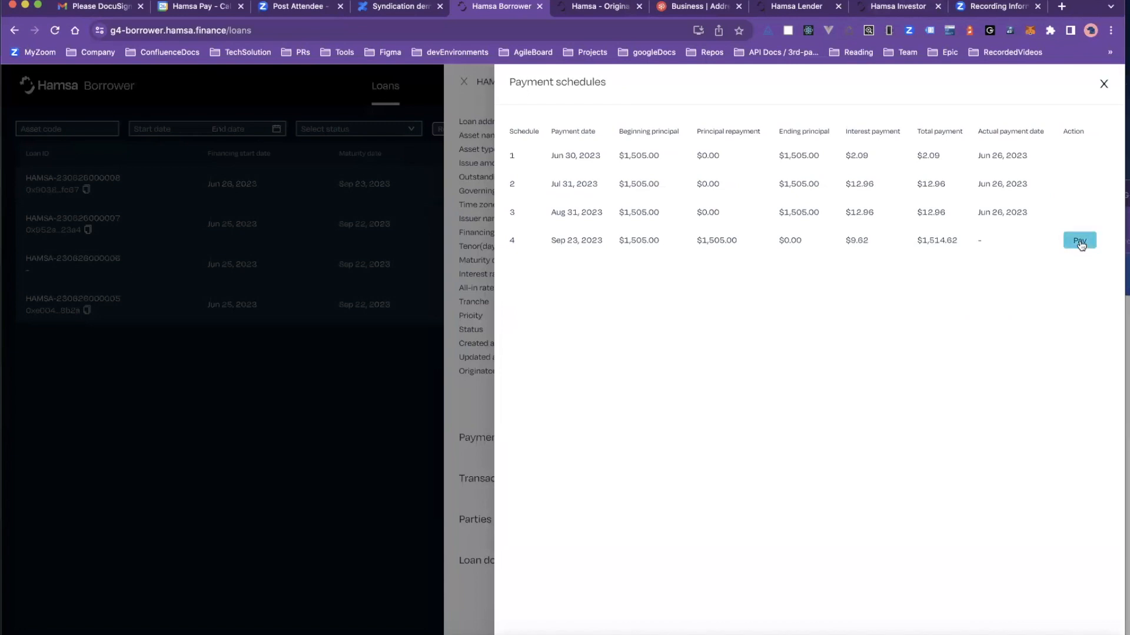
click(1080, 242)
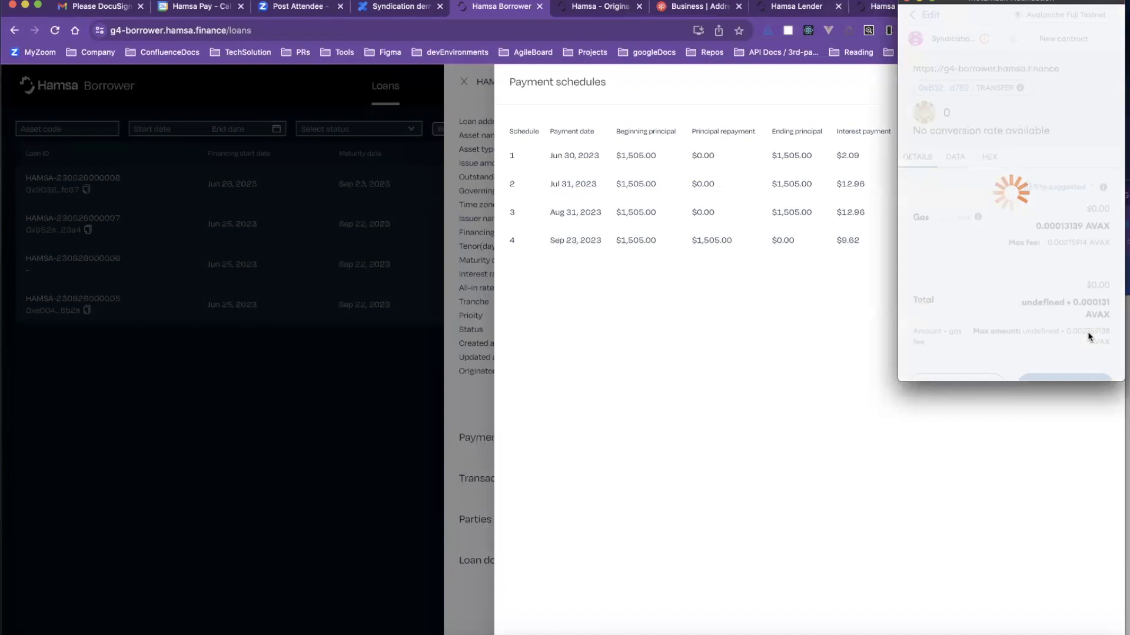
scroll(1087, 333, down, 2)
click(1071, 359)
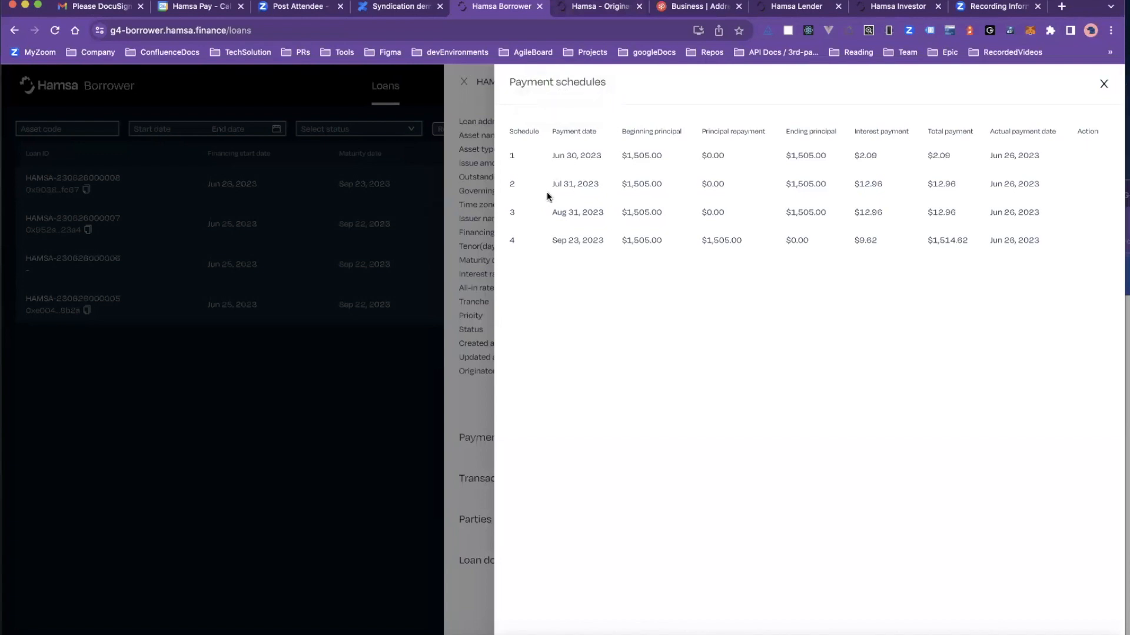
click(273, 472)
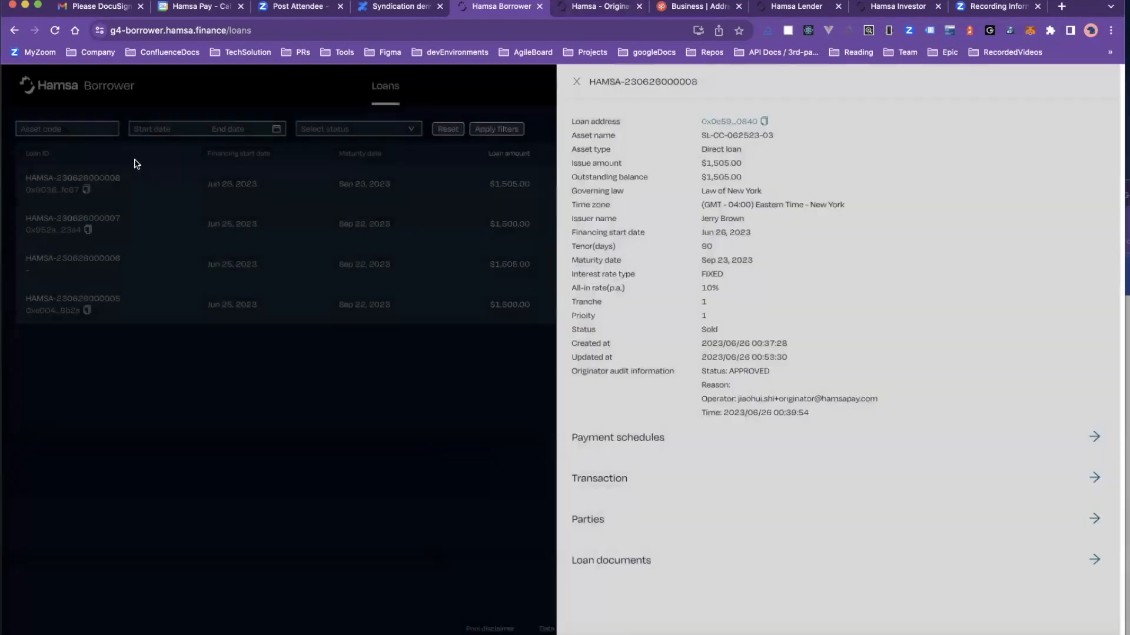
click(54, 31)
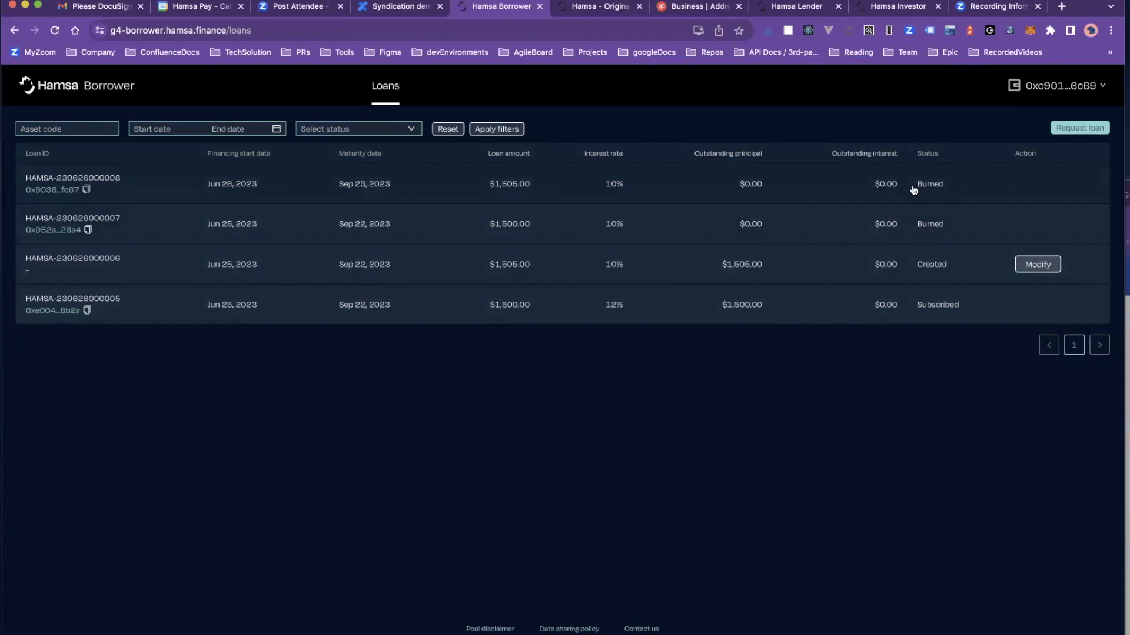
click(51, 191)
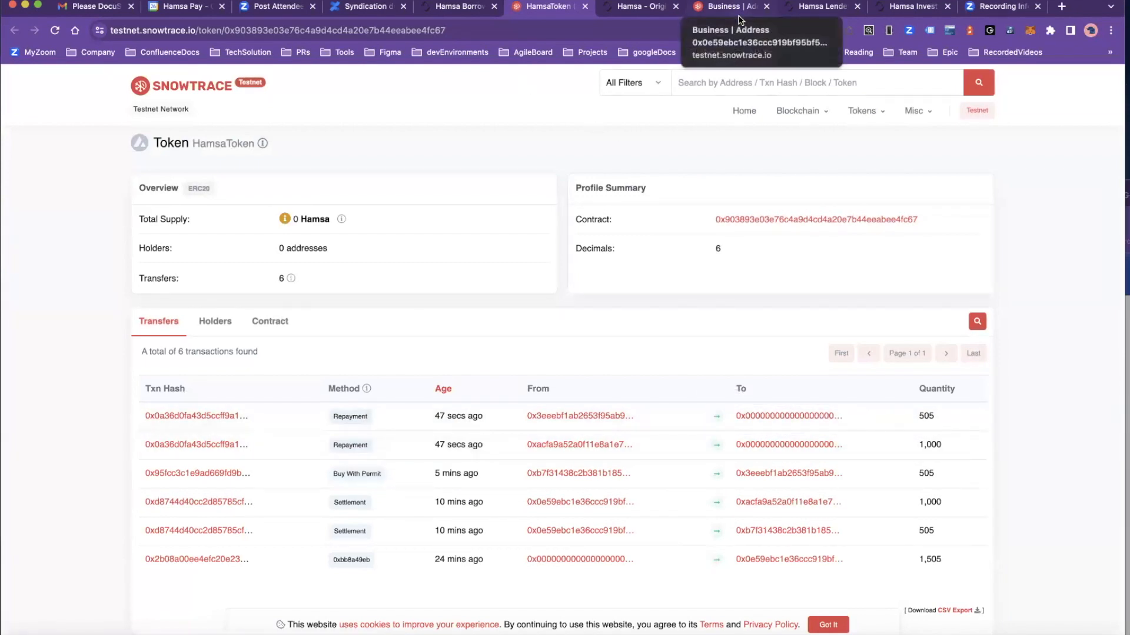
click(585, 6)
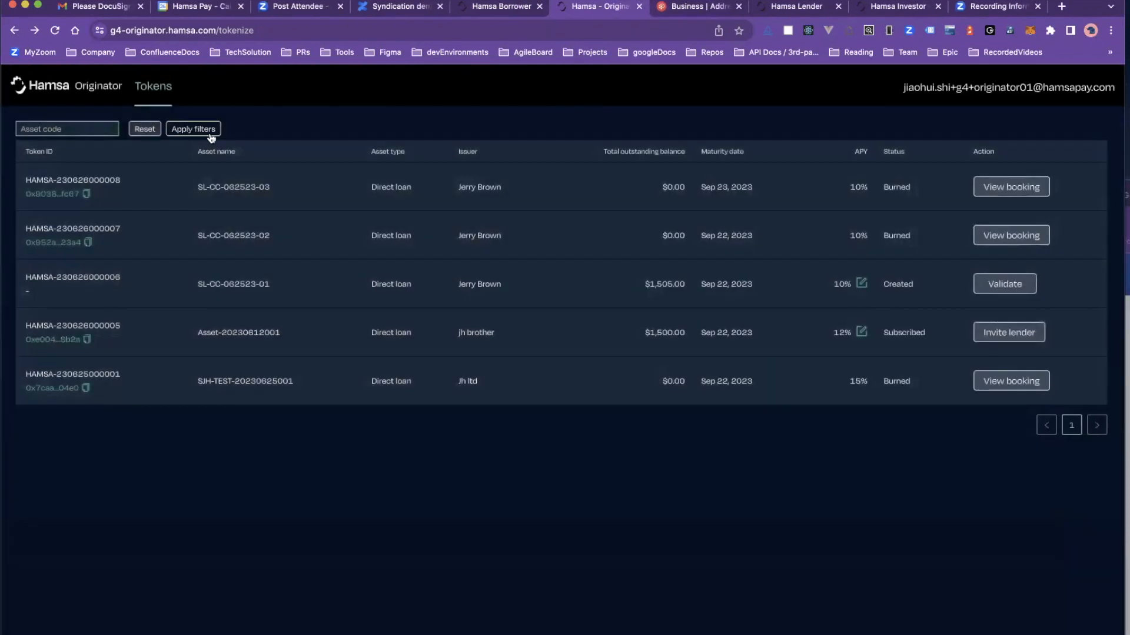
click(489, 267)
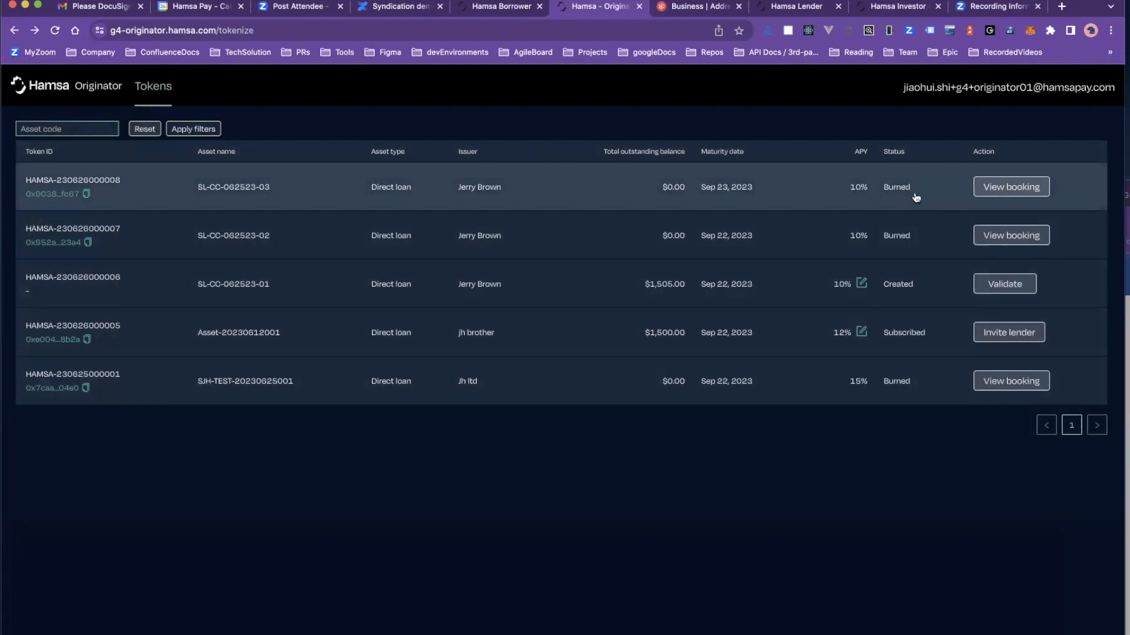
click(607, 199)
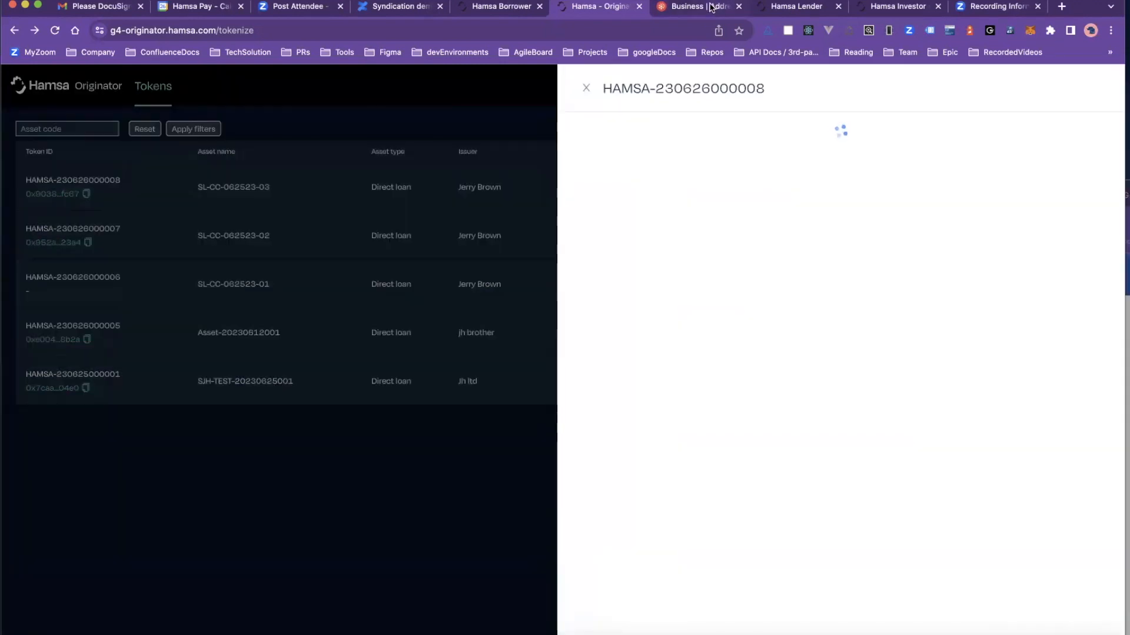
- Close the outdated Snowtrace contract page, reopen the business contract from the token details and examine its ERC20 token transfers
click(711, 7)
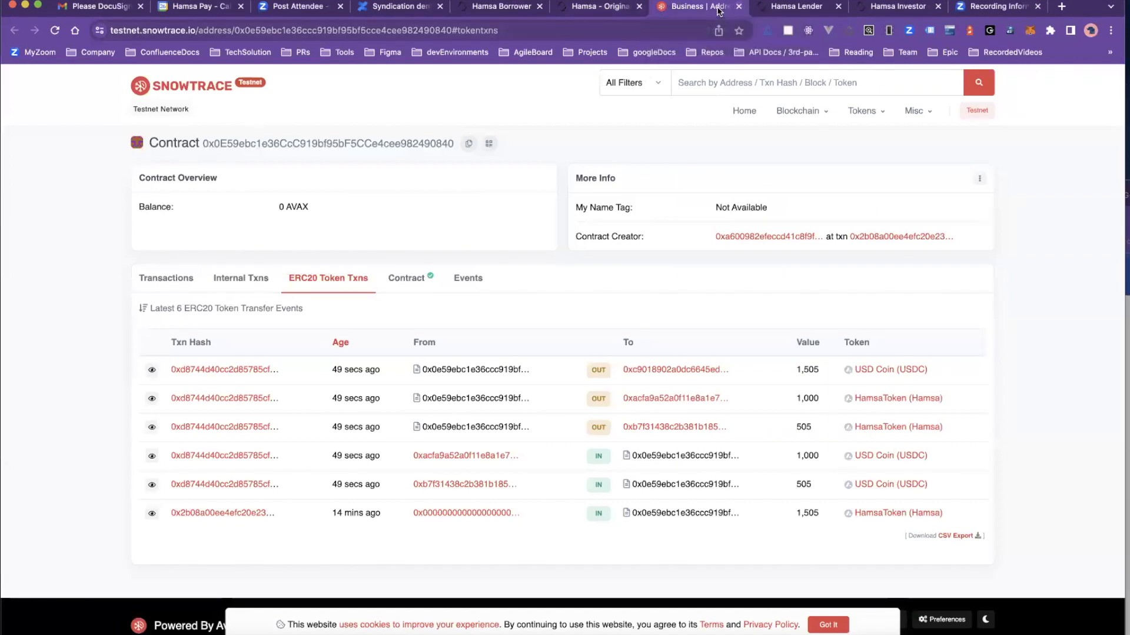
click(738, 7)
click(615, 7)
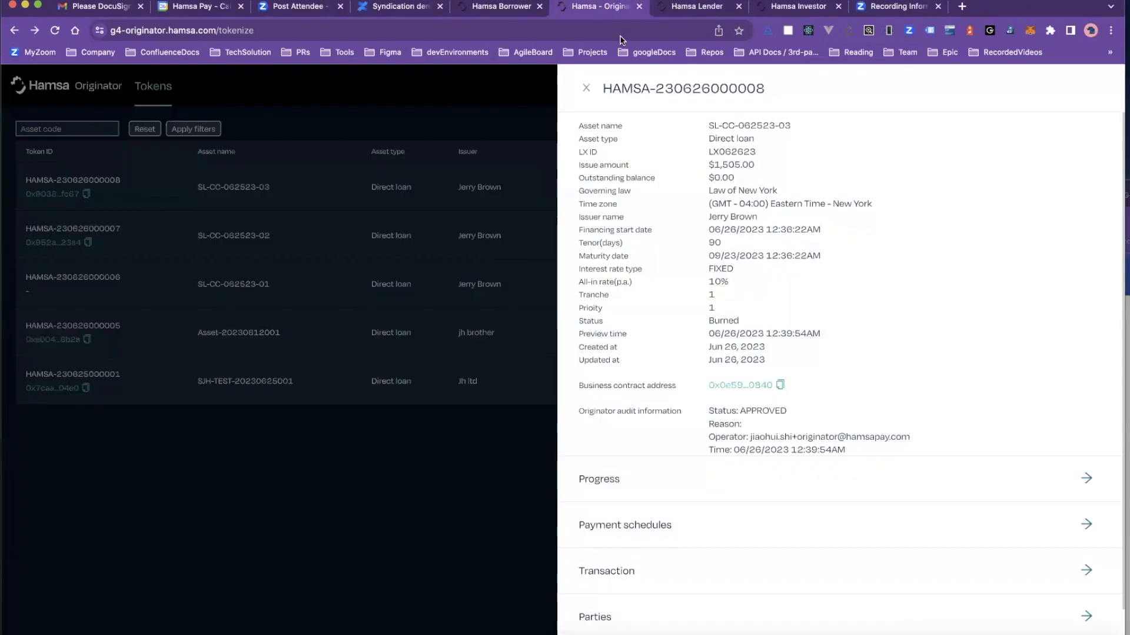
click(731, 385)
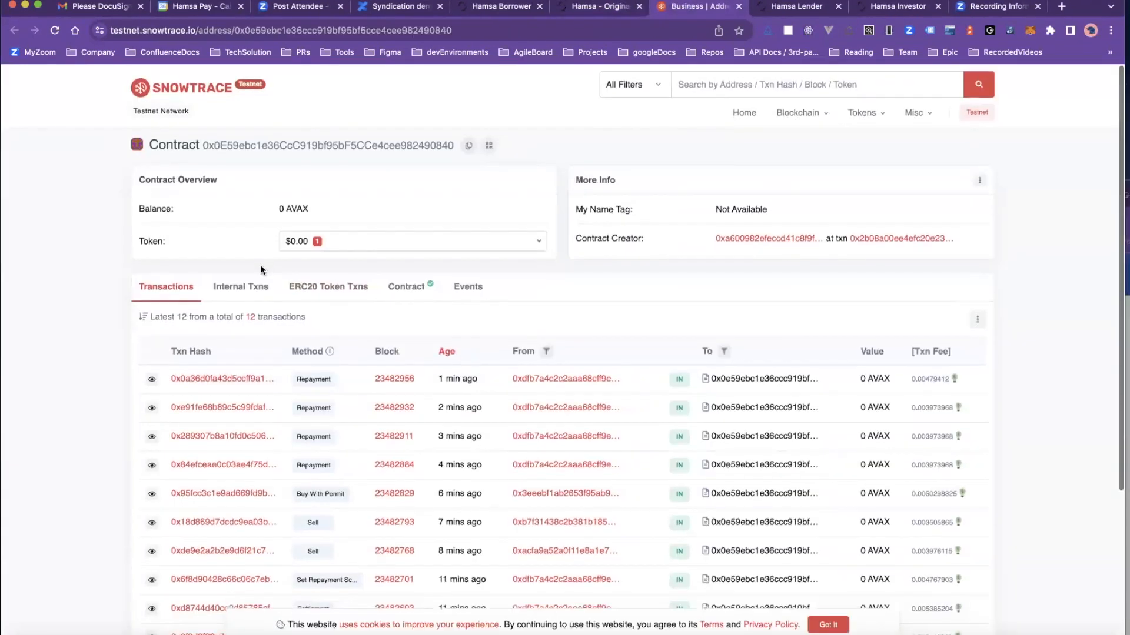
click(328, 285)
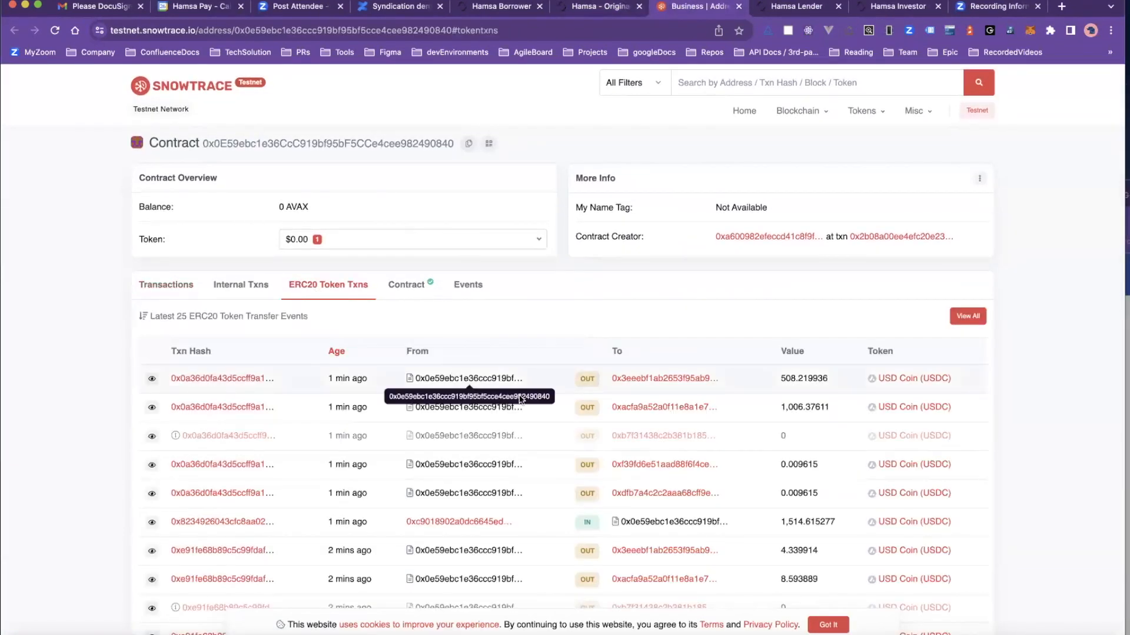